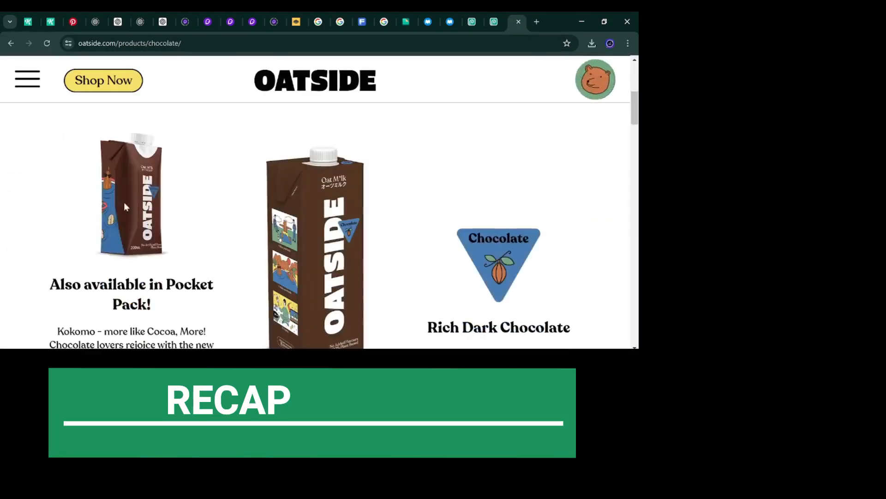
Arrange the milk splash images on the brown packaging artboard and look through Google Images for an almond PNG.
scroll(331, 141, "down", 5)
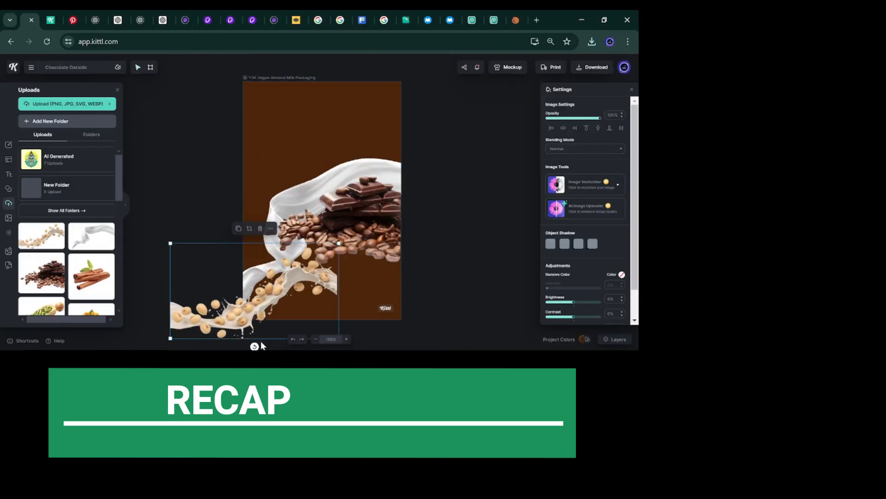
right_click(270, 212)
left_click_drag(421, 324, 355, 147)
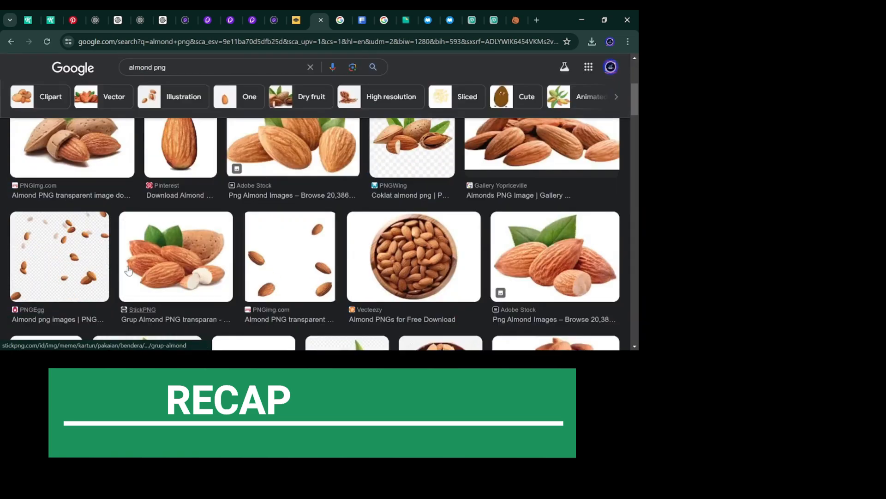
scroll(128, 271, "up", 4)
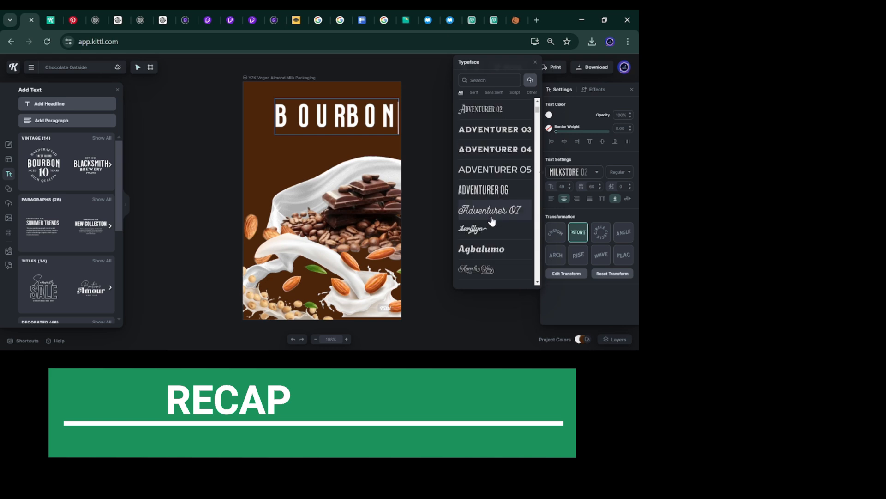
Try several typefaces on the BOURBON headline and set it in Basement Grotesque.
scroll(491, 213, "down", 12)
left_click(495, 152)
scroll(493, 184, "down", 8)
scroll(489, 203, "down", 3)
left_click(482, 203)
scroll(485, 217, "down", 1)
left_click(489, 213)
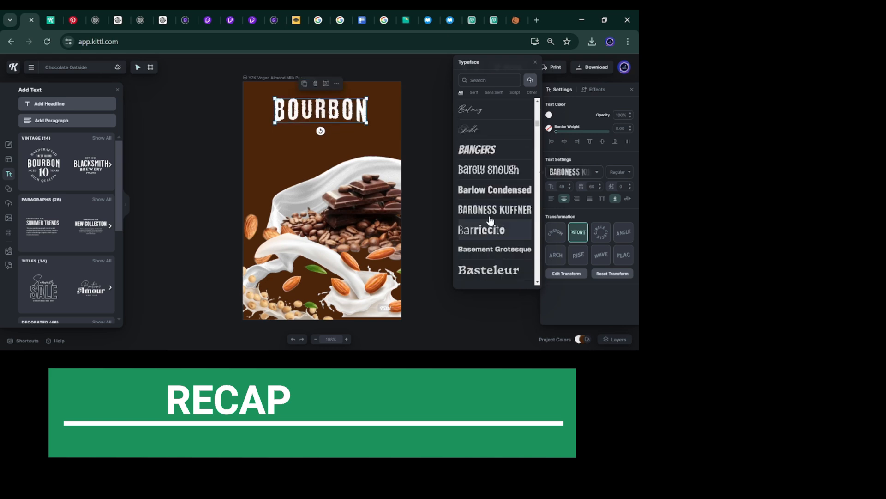
left_click(490, 249)
Reword the headline as OATSIDE and style it with the Wave transformation and another typeface.
double_click(335, 111)
left_click(600, 254)
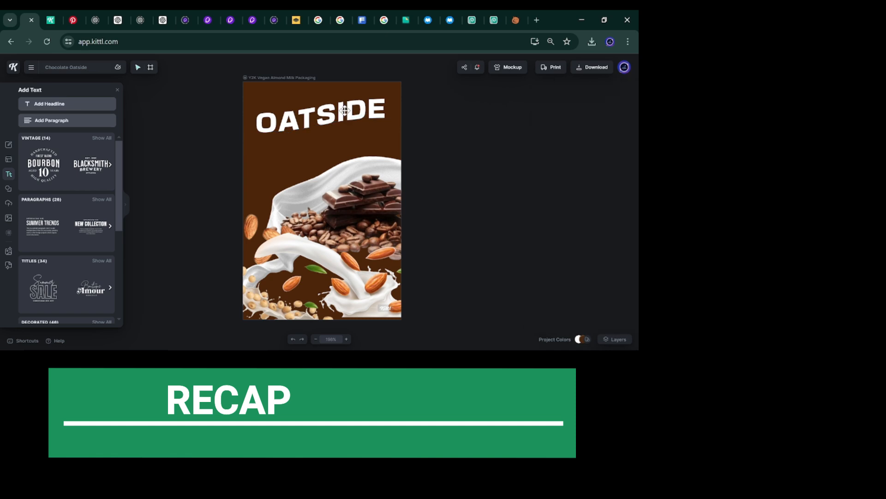
left_click(574, 172)
scroll(494, 207, "down", 5)
left_click(489, 268)
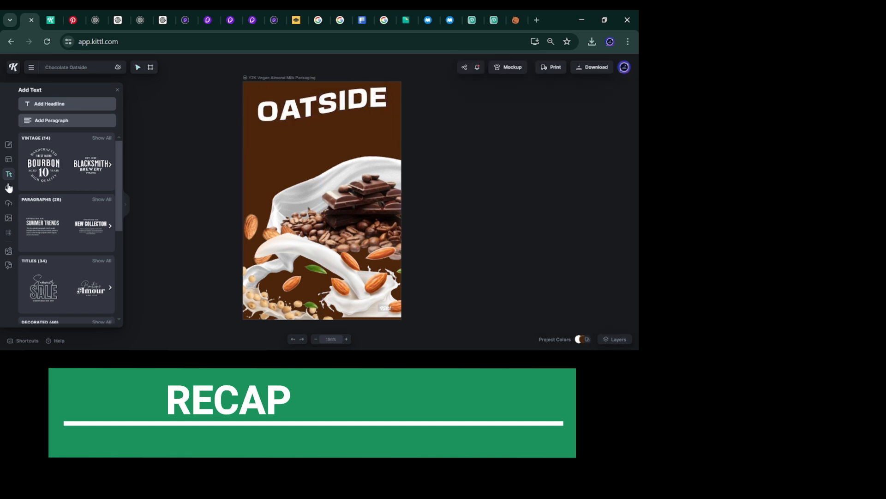
Add a triangle from the basic shapes to the packaging artboard.
left_click(9, 188)
left_click(43, 255)
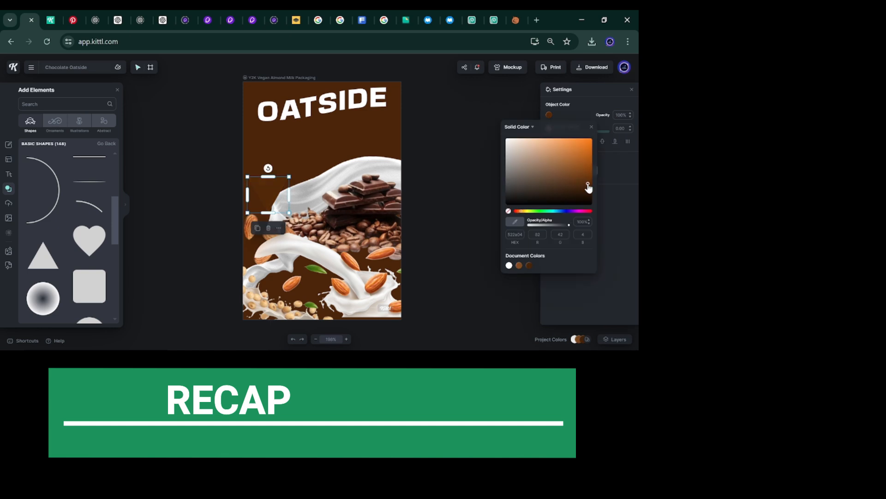
Add the BLACKSMITH title text below OATSIDE and browse typefaces for it.
left_click(8, 173)
left_click_drag(91, 164, 328, 169)
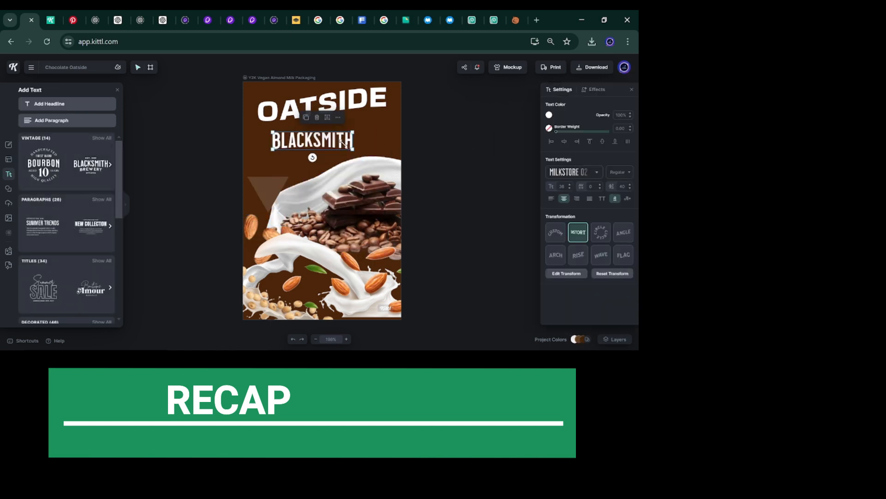
left_click(573, 172)
scroll(497, 185, "up", 10)
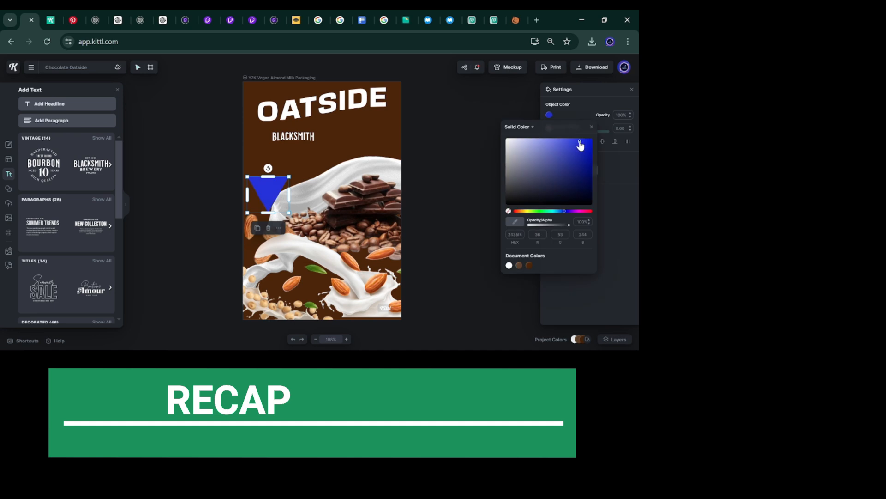
Change the triangle's solid color to a yellow hue.
left_click(528, 210)
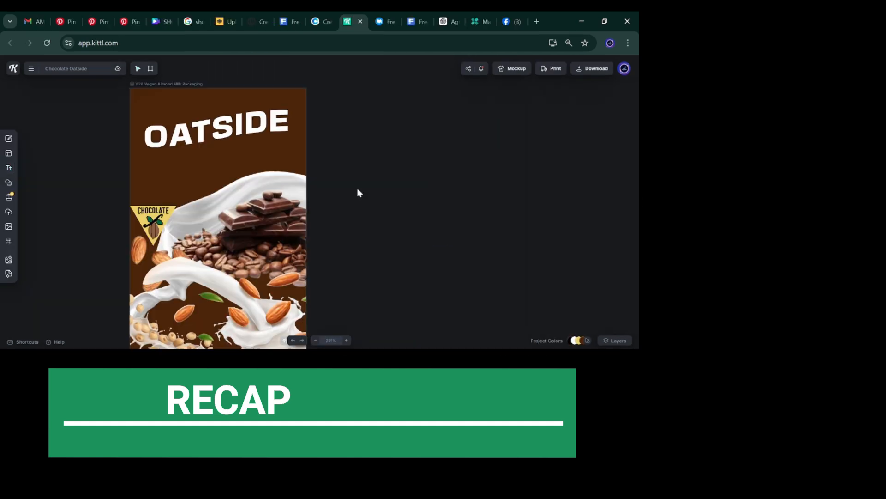
left_click_drag(357, 190, 409, 168)
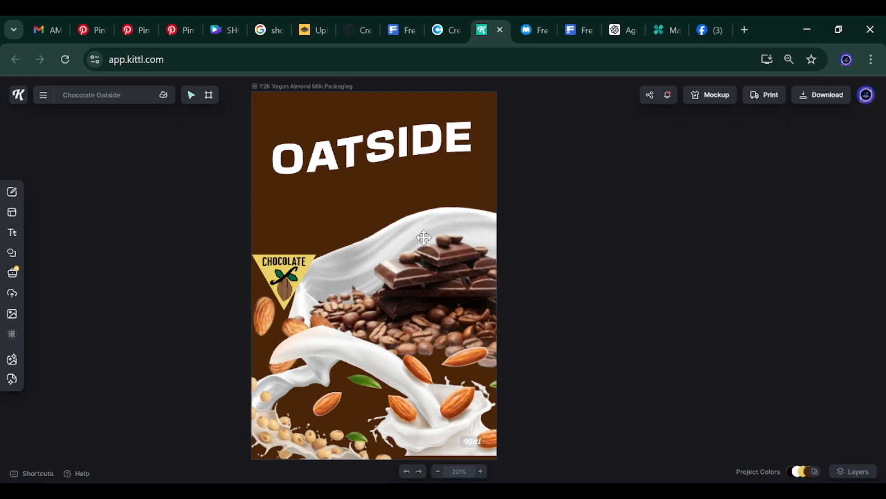
Switch to the mockups-design.com packaging page, dismiss the ad and examine the first page of mockups for a suitable package.
left_click(526, 31)
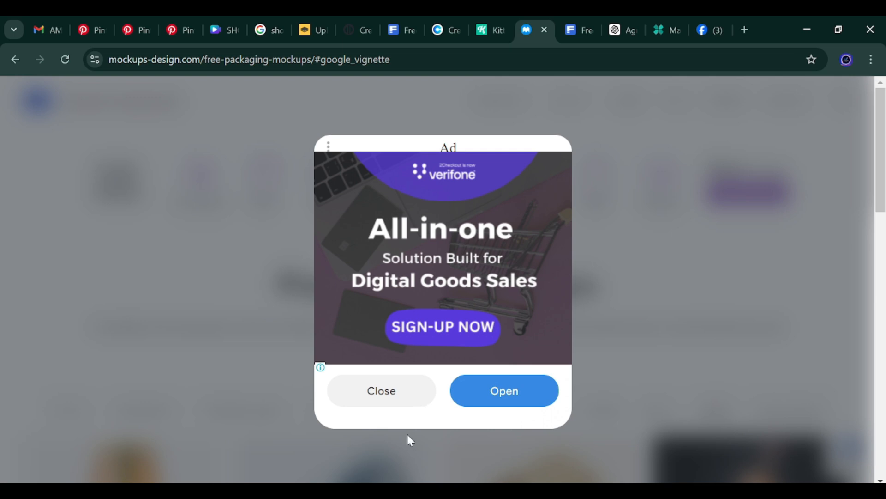
left_click(401, 402)
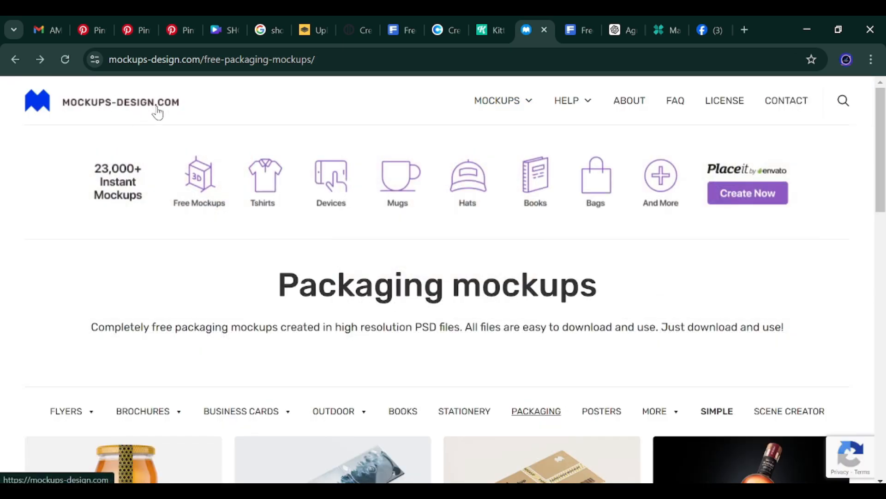
scroll(413, 282, "down", 7)
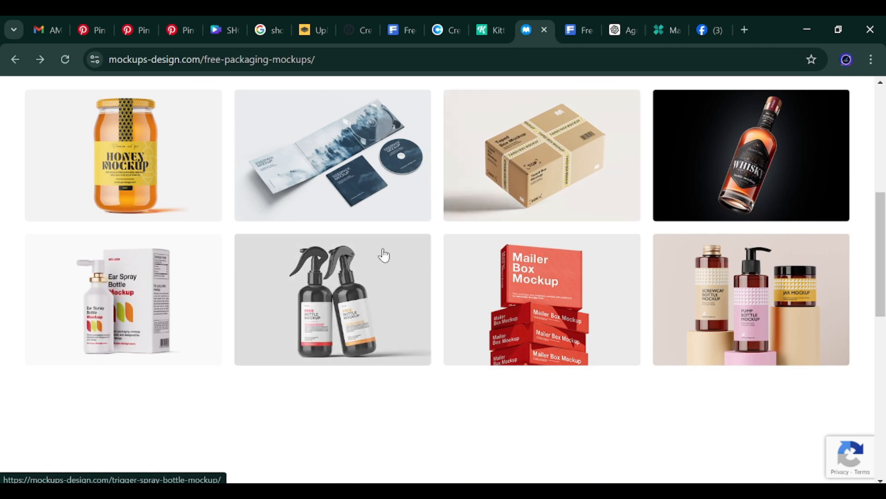
scroll(521, 210, "down", 5)
scroll(517, 219, "up", 5)
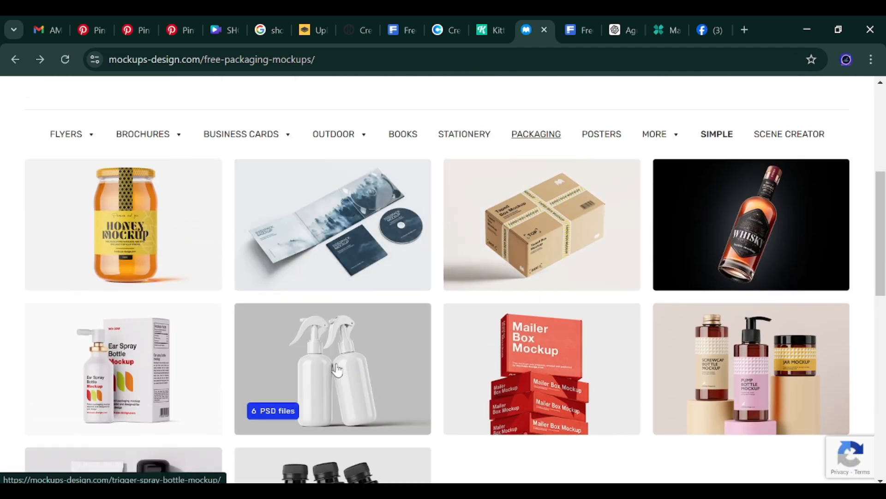
scroll(351, 365, "down", 2)
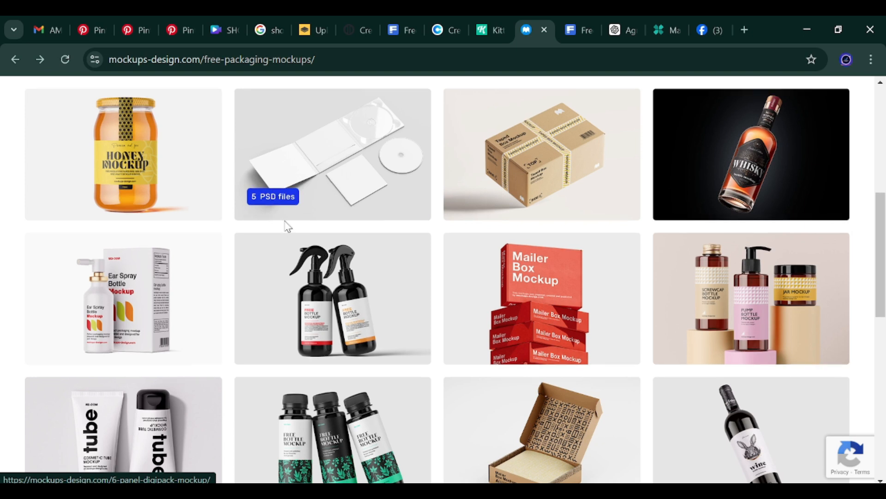
scroll(300, 231, "down", 3)
scroll(351, 304, "down", 4)
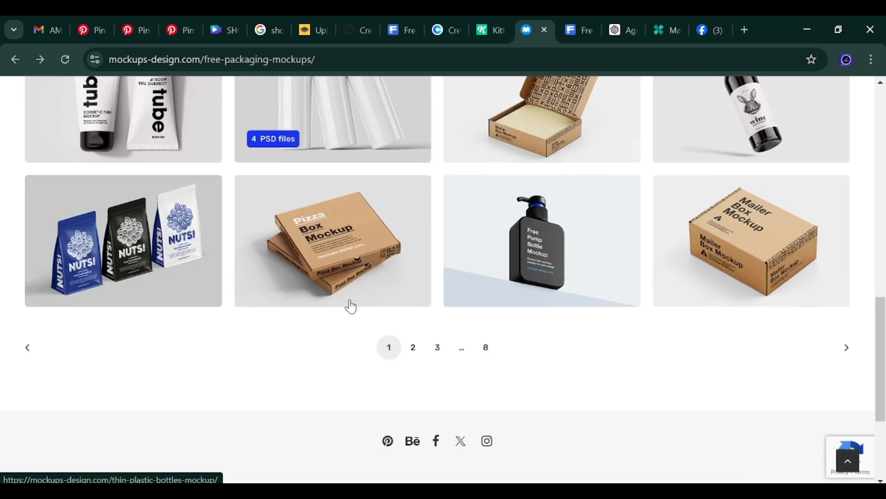
scroll(369, 309, "up", 4)
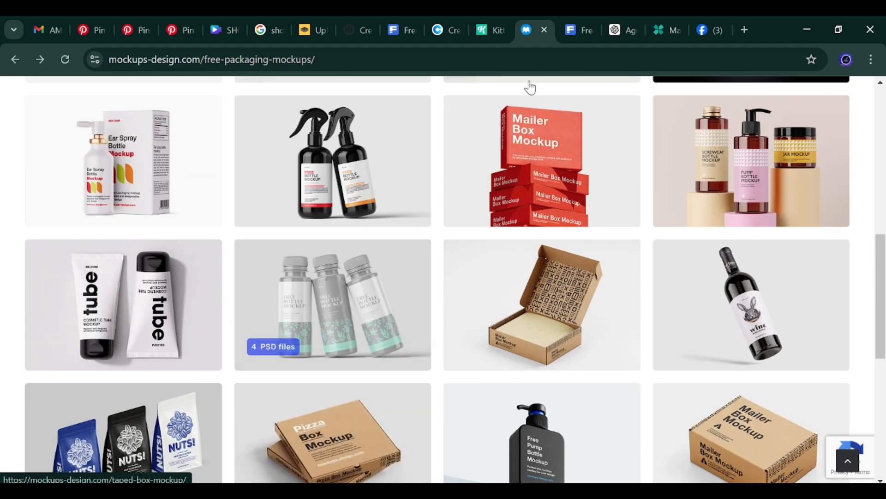
scroll(607, 311, "up", 3)
scroll(508, 205, "up", 7)
scroll(506, 204, "down", 12)
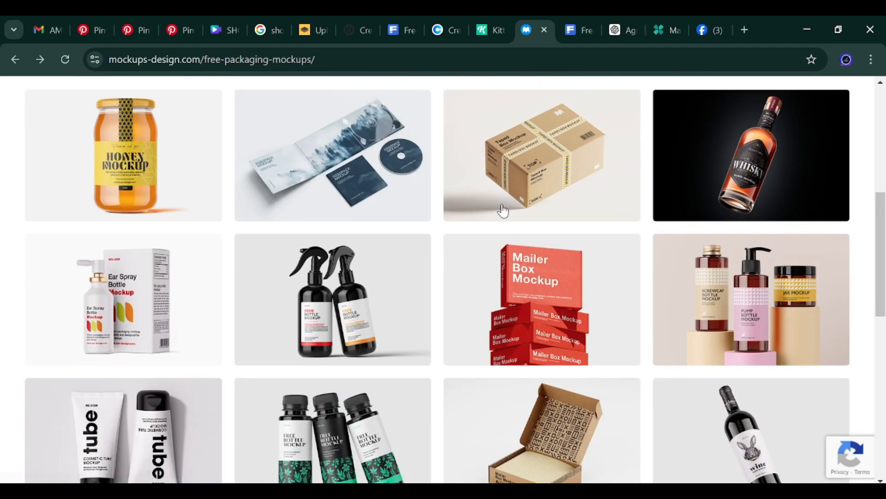
scroll(585, 139, "up", 7)
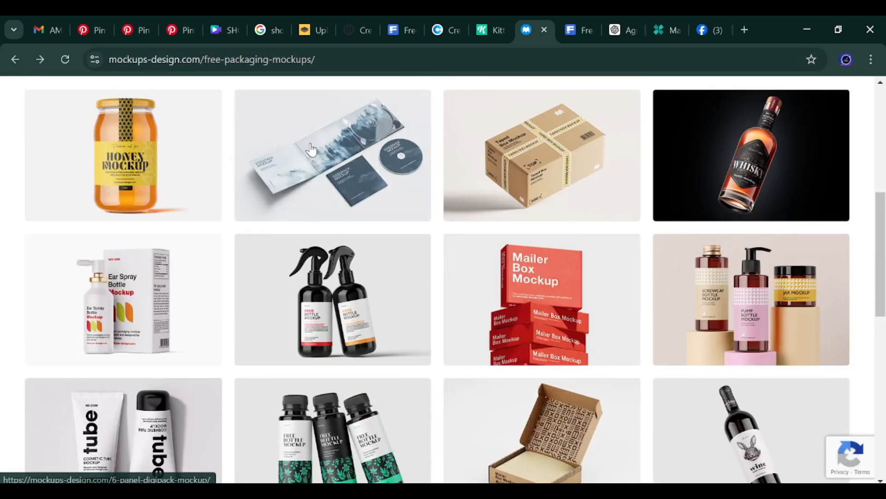
scroll(354, 188, "up", 5)
scroll(354, 189, "down", 6)
scroll(354, 188, "down", 5)
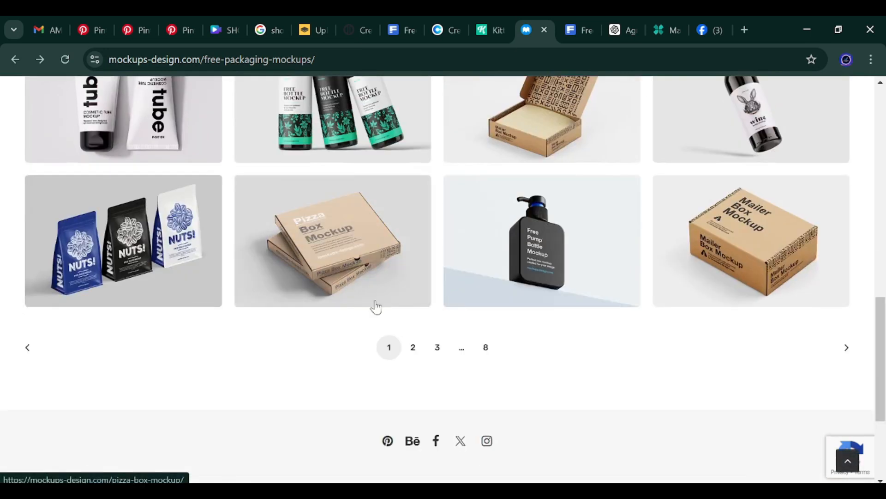
Examine pages 2 and 3 of the packaging mockups, dismissing the CCleaner pop-up.
left_click(414, 348)
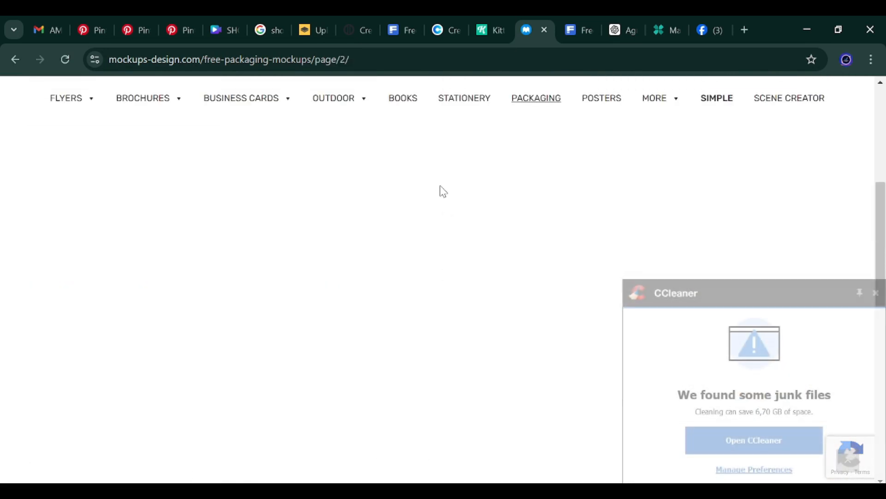
left_click(876, 293)
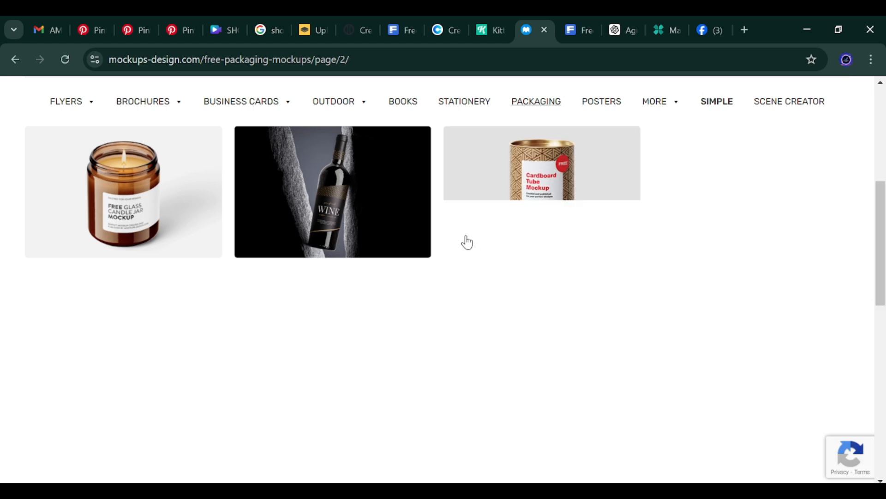
scroll(472, 248, "down", 3)
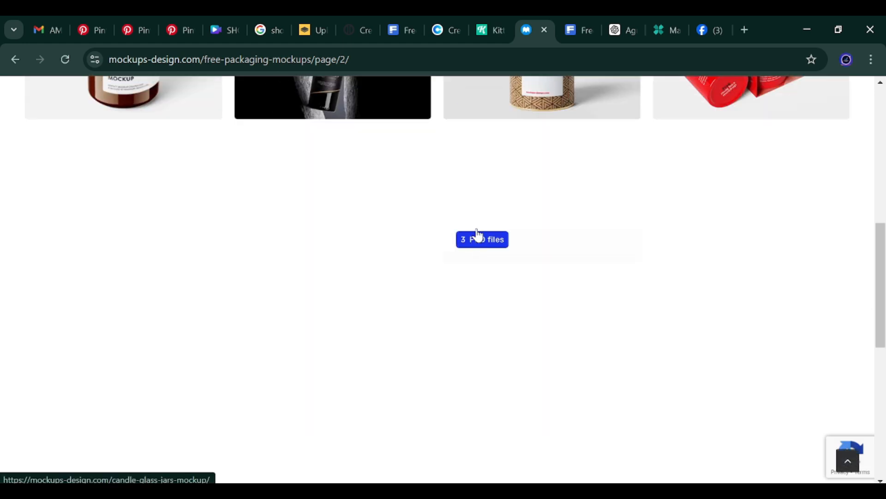
scroll(437, 249, "up", 4)
scroll(437, 250, "down", 7)
scroll(439, 251, "down", 3)
scroll(441, 255, "up", 6)
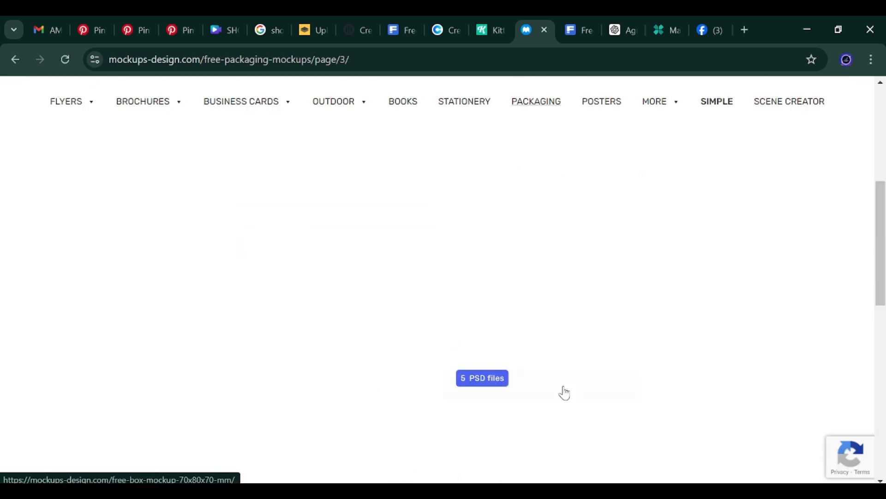
scroll(564, 392, "down", 5)
Switch to Freepik, search all assets for "milk carton" and look through the results.
left_click(571, 21)
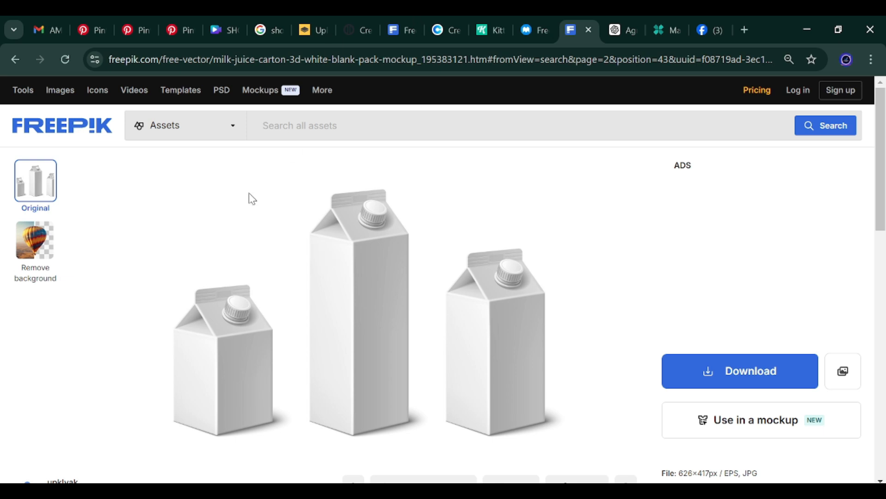
scroll(422, 259, "down", 1)
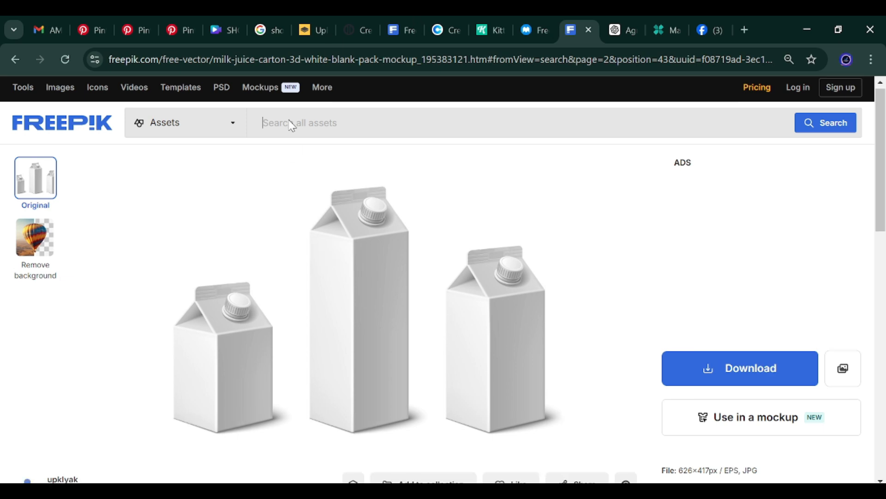
key("BackSpace")
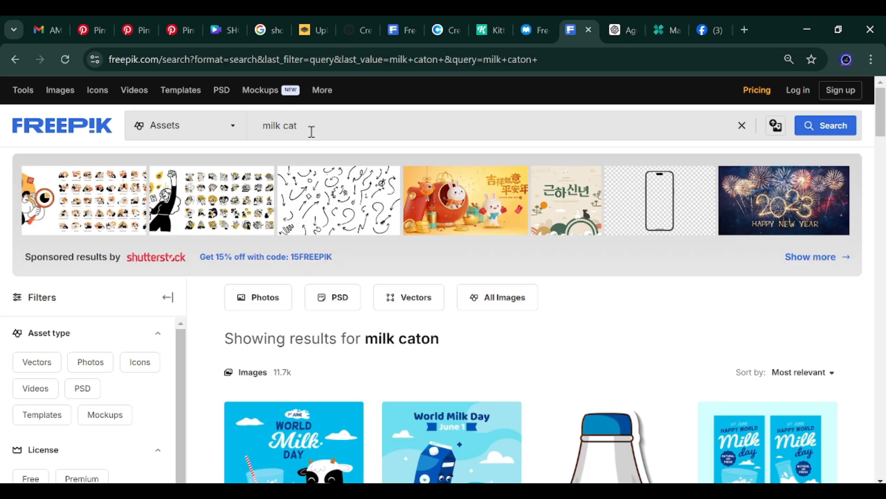
type("rton")
key("Return")
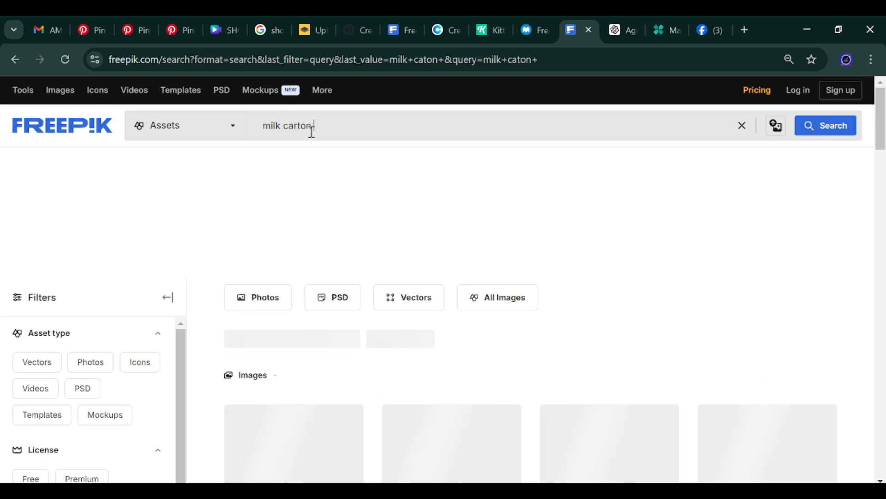
scroll(322, 280, "down", 3)
scroll(323, 280, "down", 1)
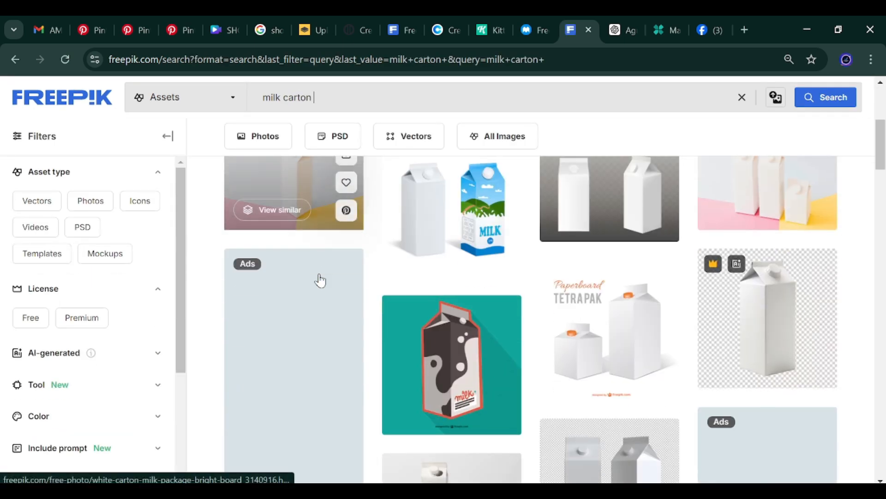
scroll(322, 279, "up", 5)
scroll(469, 390, "down", 5)
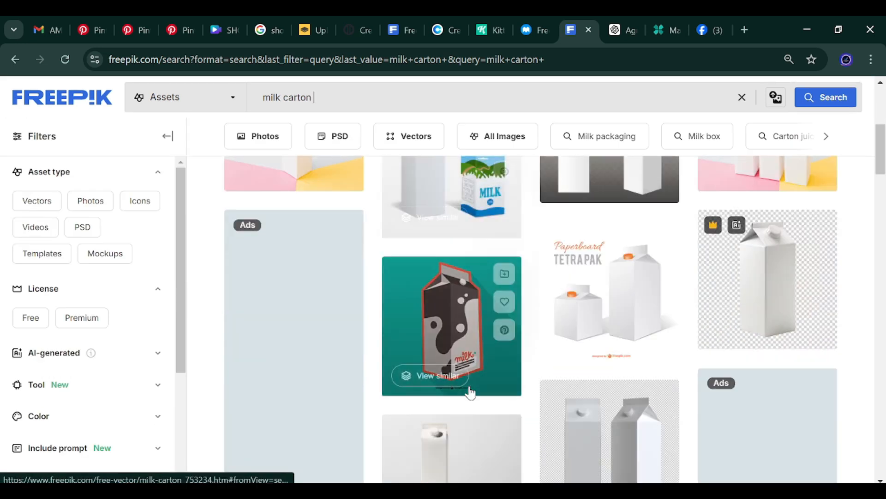
Search Freepik for "tetra pack", close the advertising window and look through the results.
scroll(427, 270, "up", 6)
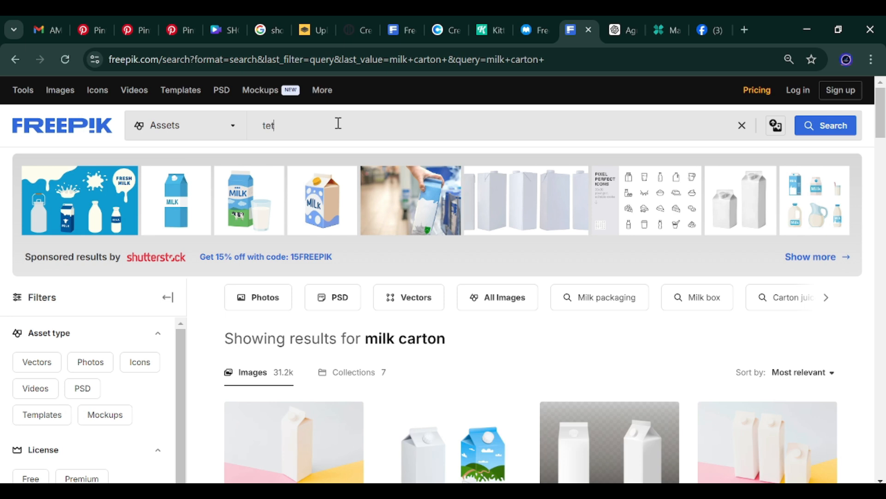
key("Return")
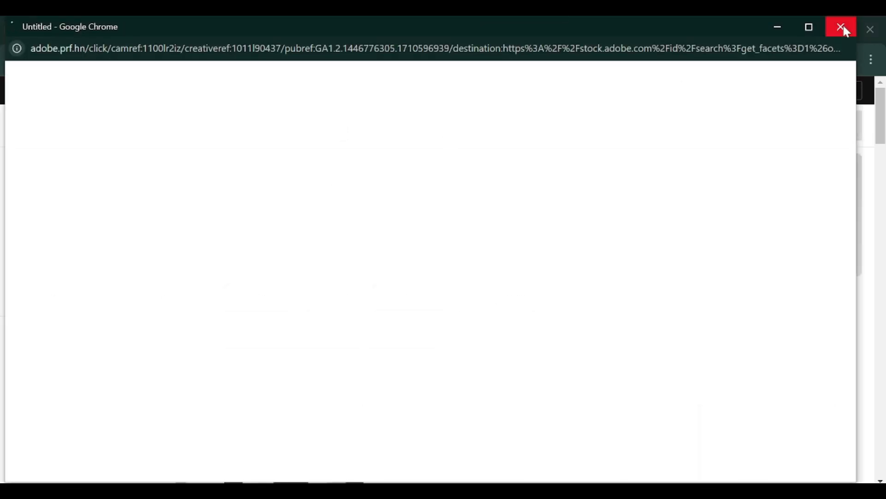
left_click(844, 28)
scroll(404, 371, "down", 5)
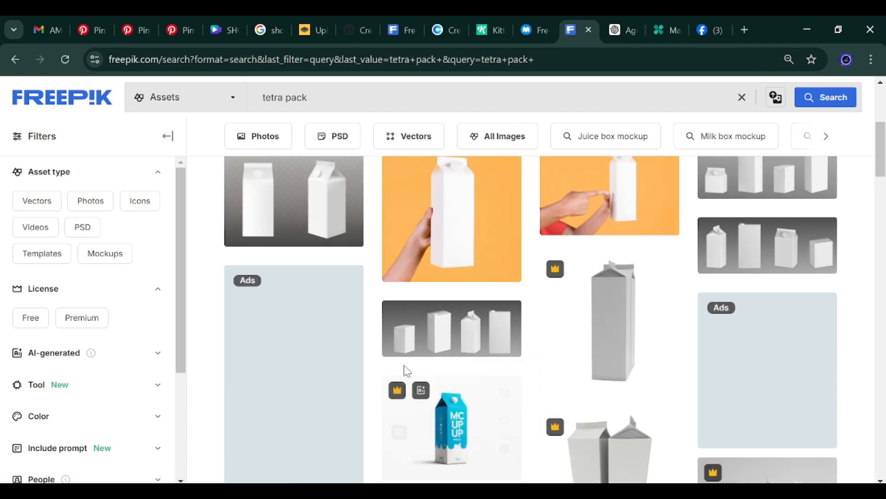
scroll(485, 348, "down", 4)
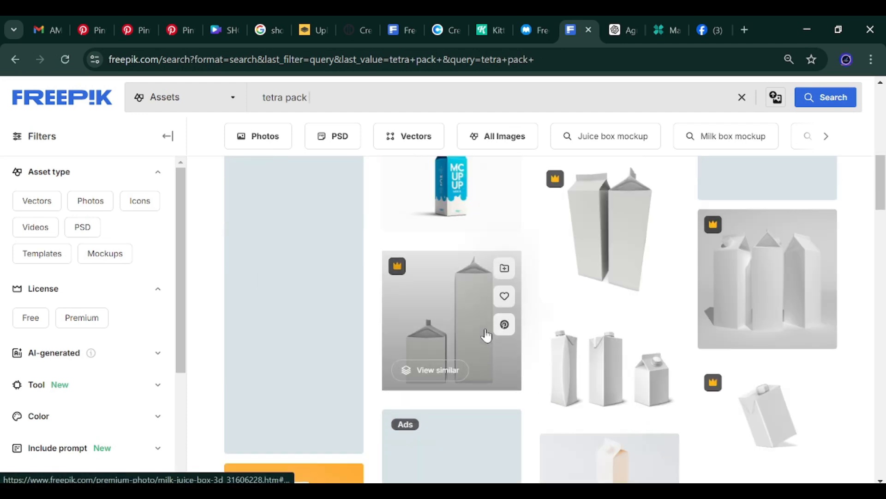
Look through the remaining tetra pack results and return to the free blank white milk carton mockup page.
scroll(506, 345, "down", 5)
scroll(505, 346, "up", 7)
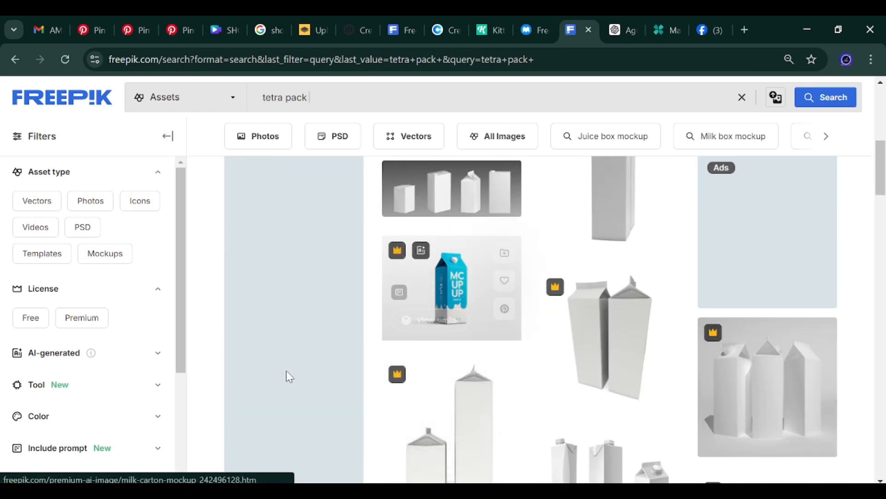
left_click(14, 60)
left_click(10, 54)
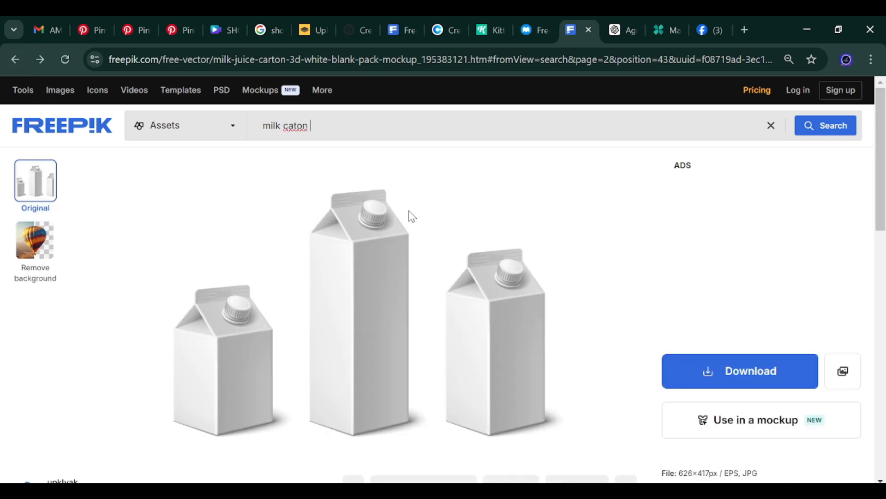
Switch to the mockups-design.com packaging page and examine page 3 for a suitable package mockup.
left_click(522, 20)
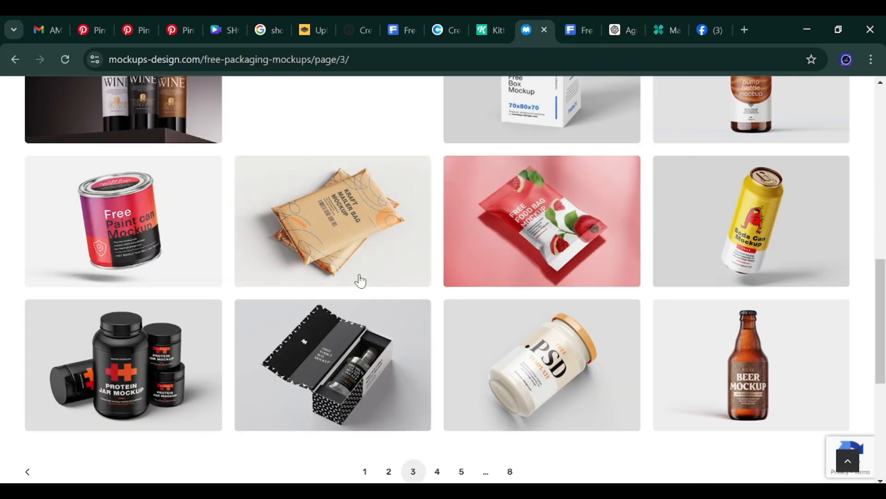
scroll(402, 279, "up", 5)
scroll(402, 279, "down", 6)
scroll(402, 280, "up", 6)
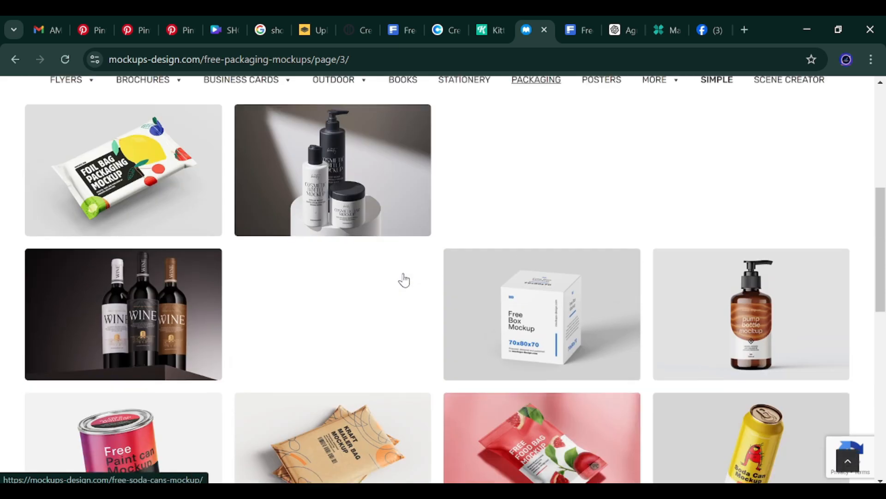
scroll(404, 279, "down", 7)
scroll(404, 279, "up", 6)
scroll(405, 279, "down", 8)
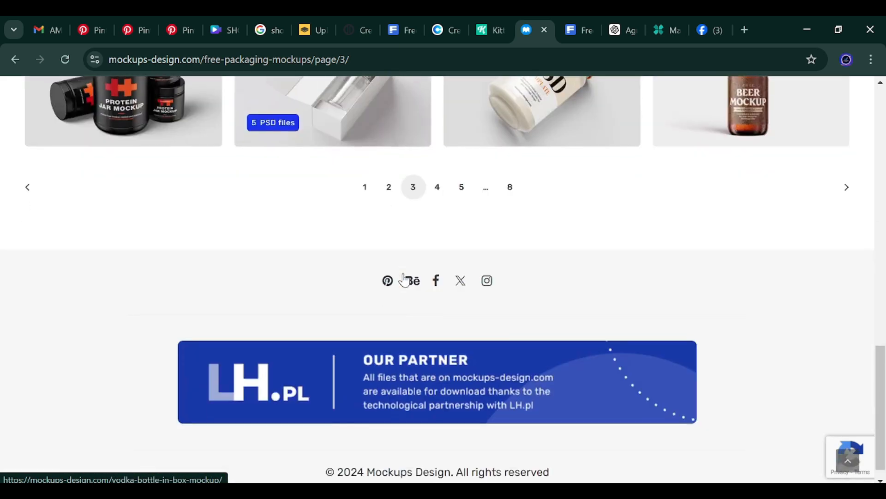
scroll(431, 222, "up", 6)
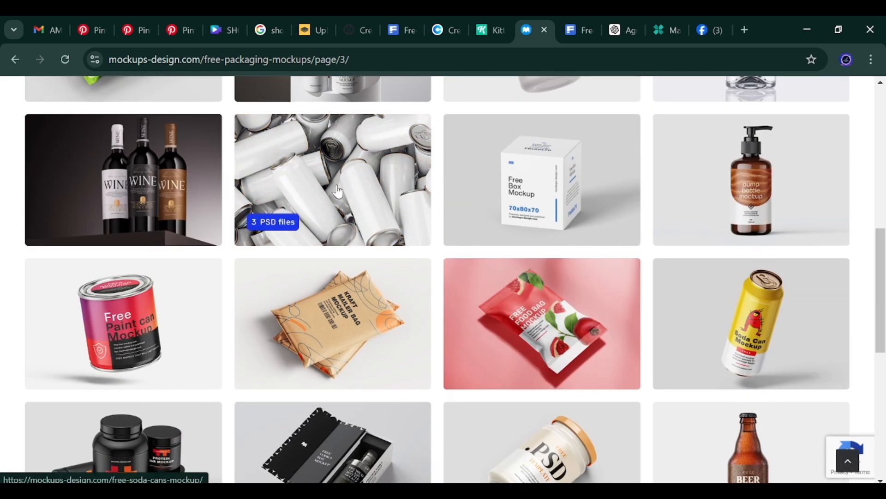
scroll(424, 225, "up", 3)
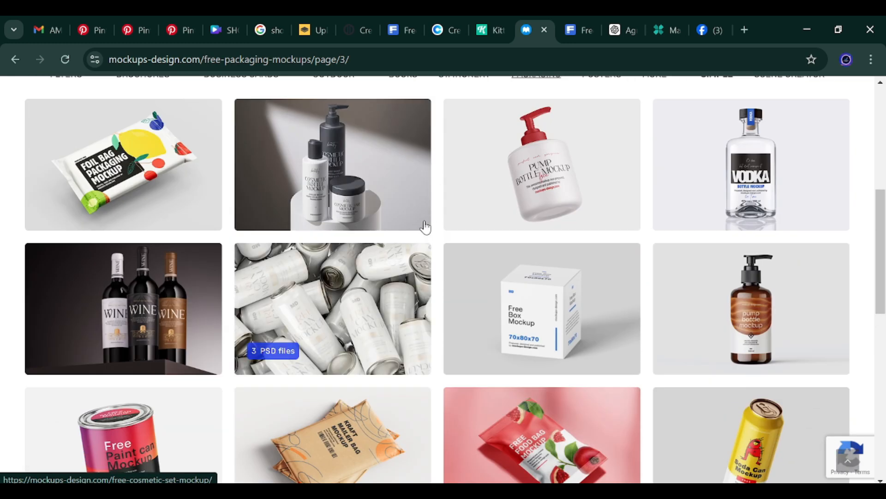
scroll(424, 225, "down", 4)
scroll(424, 226, "up", 3)
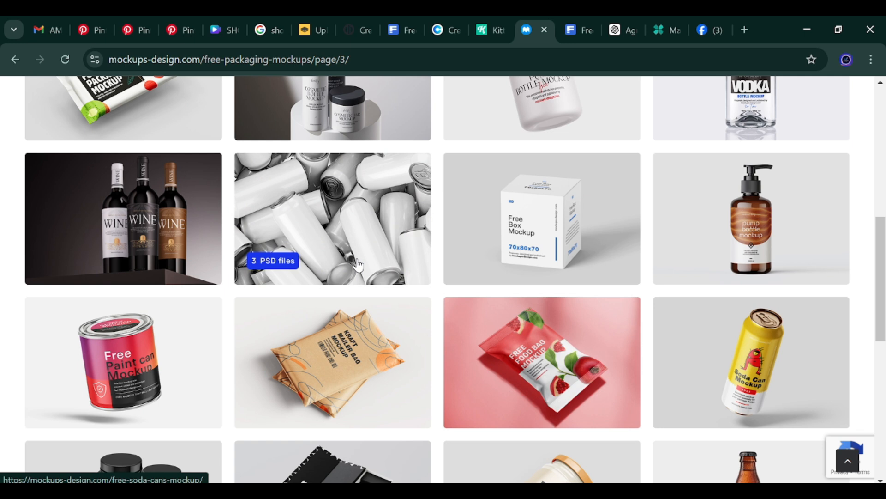
scroll(395, 221, "down", 10)
scroll(439, 227, "up", 9)
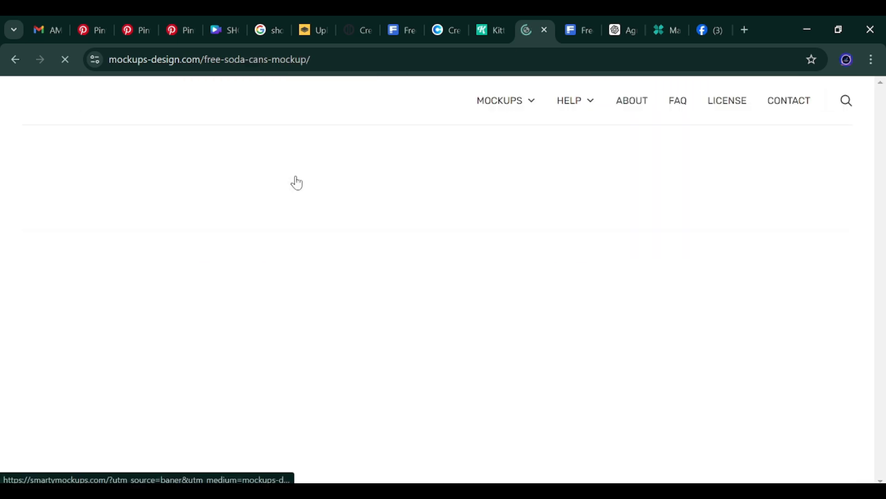
Look through the Free soda cans mockup page for its previews and download section.
scroll(306, 213, "down", 3)
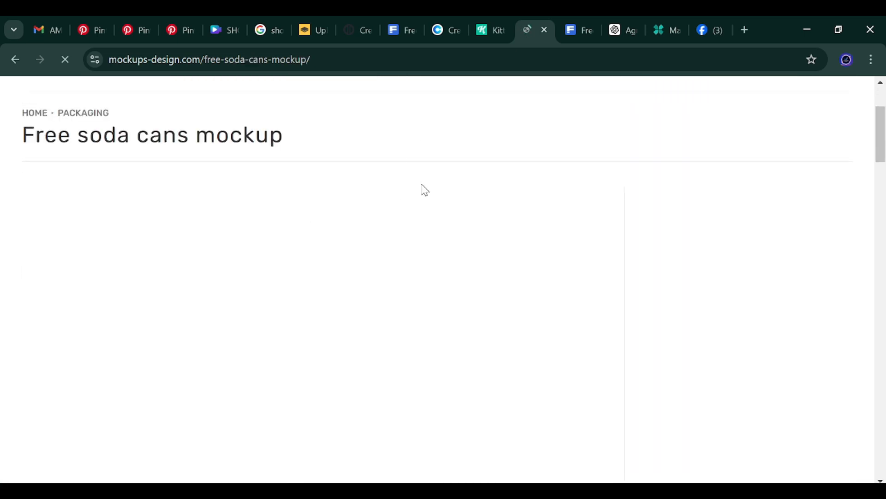
scroll(420, 190, "down", 3)
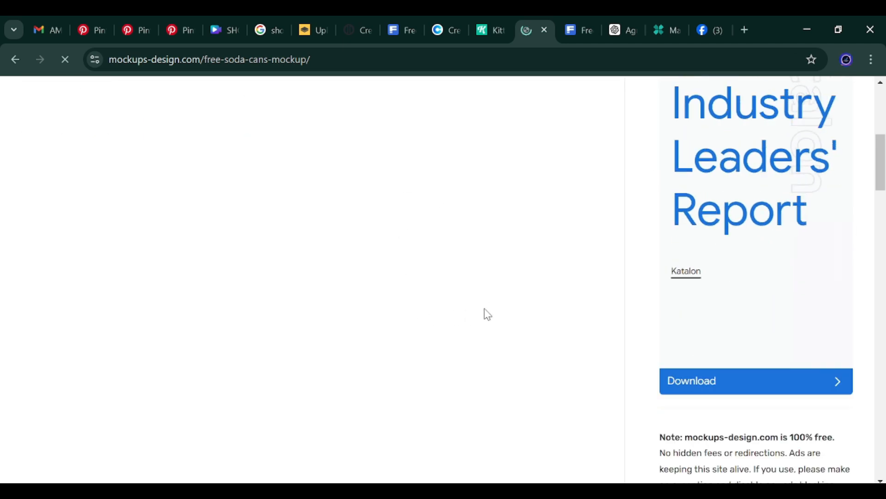
scroll(488, 315, "up", 5)
scroll(313, 434, "down", 9)
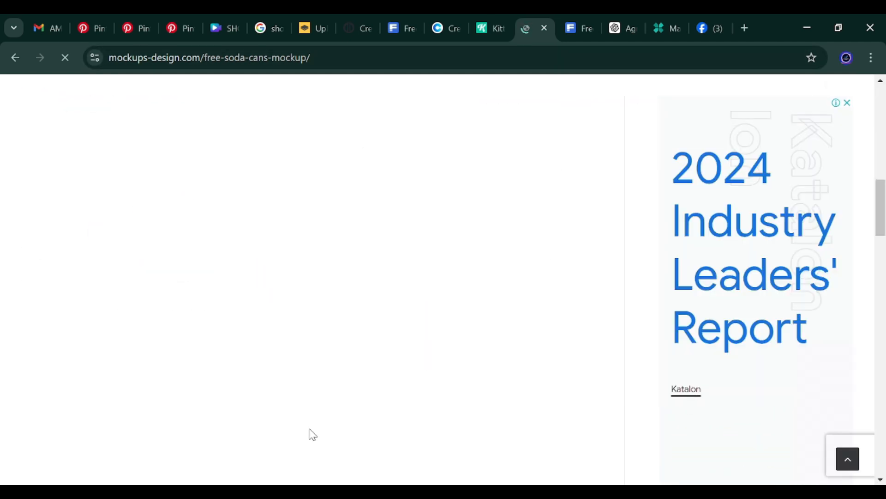
scroll(313, 434, "down", 5)
Switch to Freepik and download the free milk juice carton 3D white blank pack mockup.
left_click(578, 29)
left_click(739, 368)
scroll(734, 378, "down", 1)
left_click(724, 433)
Return to the Free soda cans mockup page, start its download and check the browser's downloads.
left_click(530, 28)
scroll(370, 247, "up", 3)
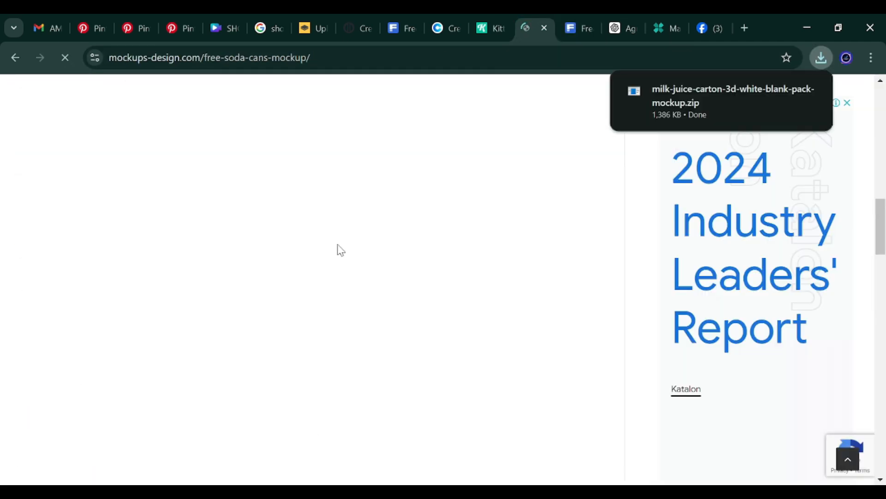
scroll(338, 250, "down", 10)
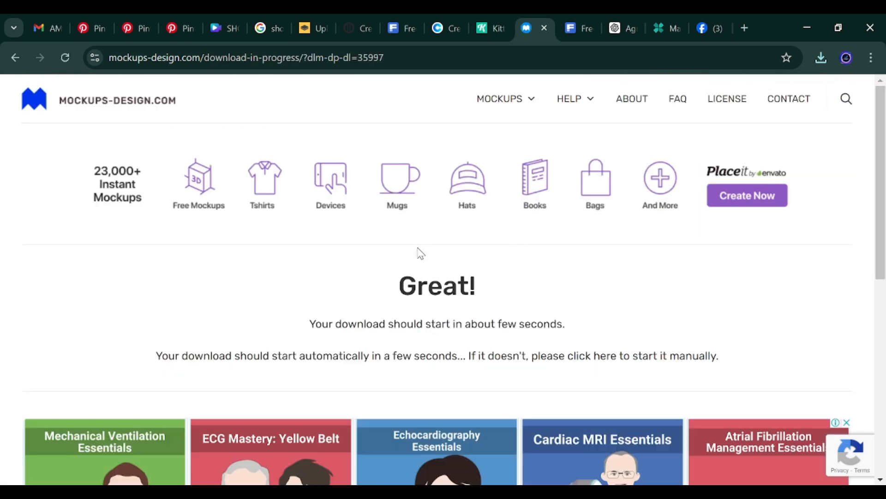
left_click(821, 58)
left_click(470, 267)
Go back to the packaging mockups, open the Free soda can mockup page and find its download section.
scroll(465, 271, "down", 7)
scroll(465, 272, "up", 7)
left_click(16, 57)
scroll(90, 94, "up", 5)
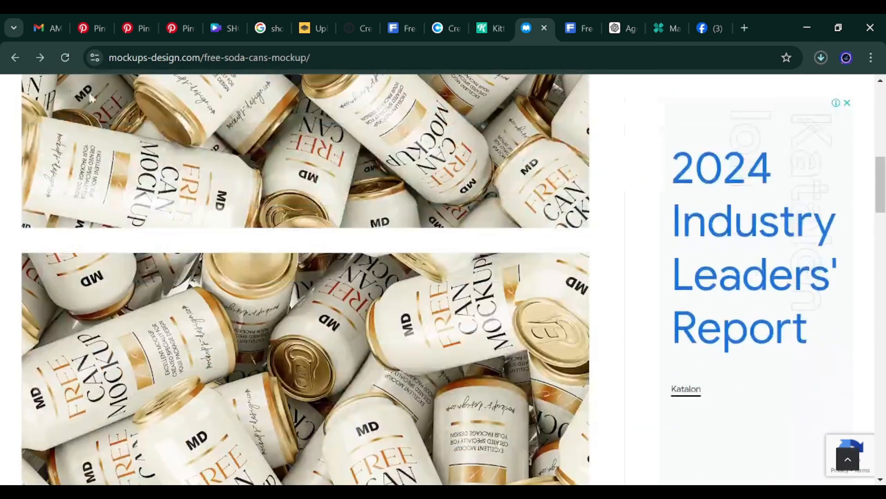
key("alt+Left")
scroll(736, 303, "down", 7)
scroll(554, 332, "down", 15)
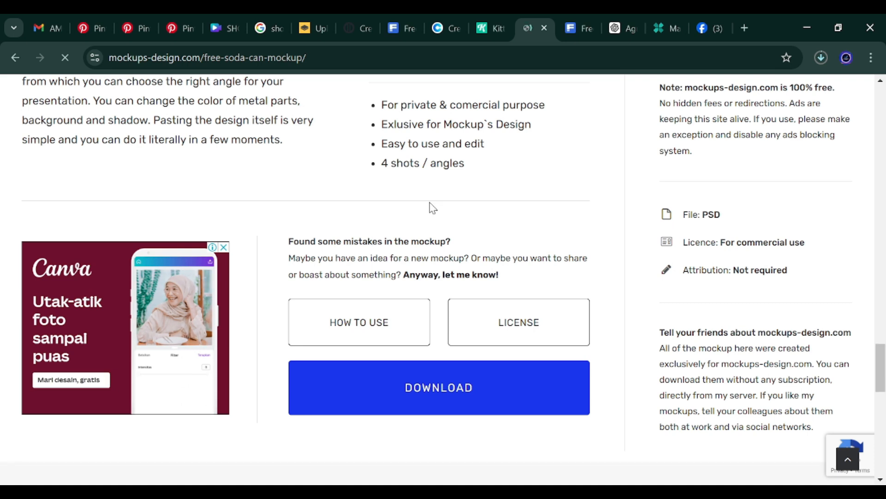
scroll(756, 141, "up", 4)
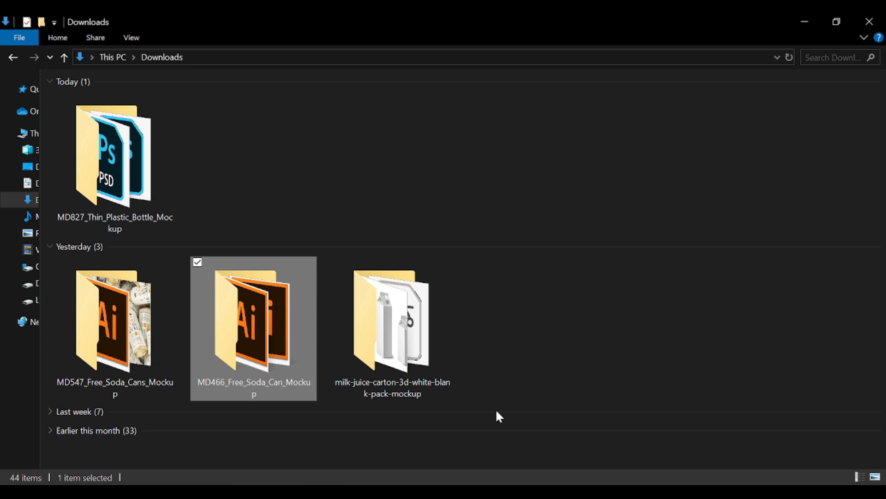
Open Thin_Plastic_Bottle_Mockup_1.psd from the downloaded MD827_Thin_Plastic_Bottle_Mockup folder in Photoshop.
mouse_move(442, 484)
left_click(524, 417)
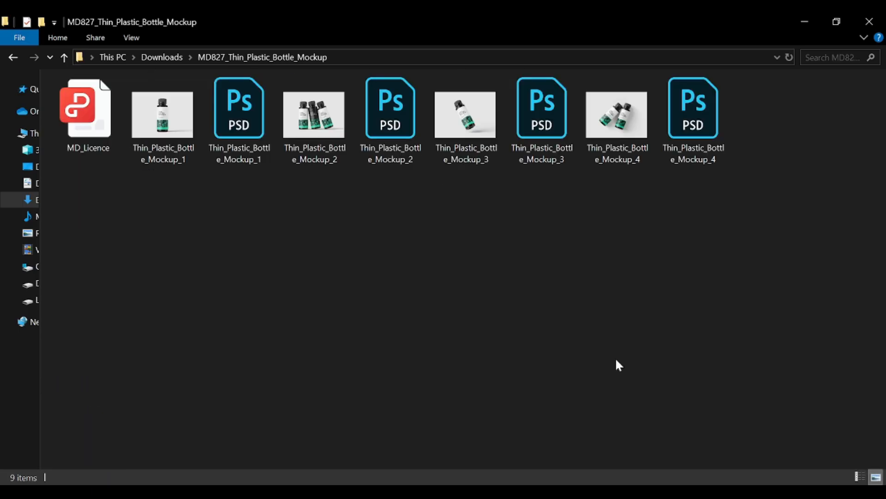
double_click(238, 115)
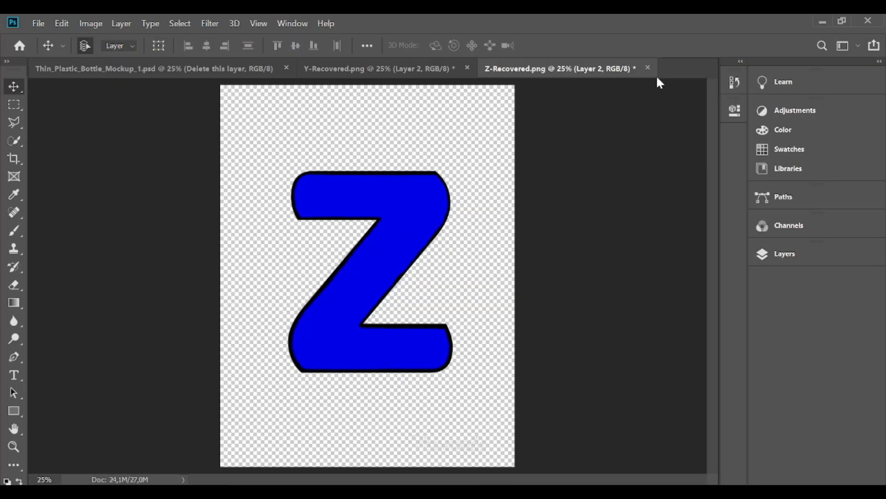
Close the recovered Z and Y documents without saving them.
left_click(648, 68)
left_click(484, 214)
left_click(467, 68)
left_click(483, 214)
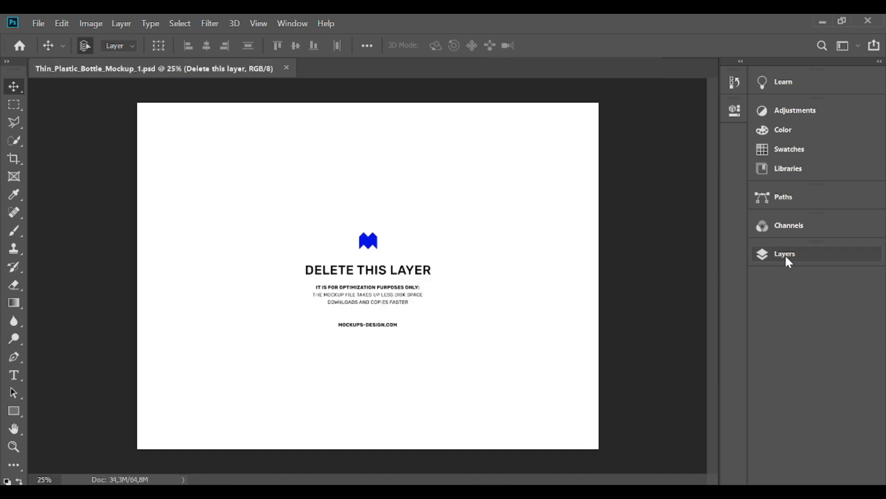
Remove the "Delete this layer" cover from view and open the mockup's Design smart object for editing.
left_click(785, 254)
left_click(595, 163)
left_click(610, 188)
left_click(635, 221)
double_click(627, 270)
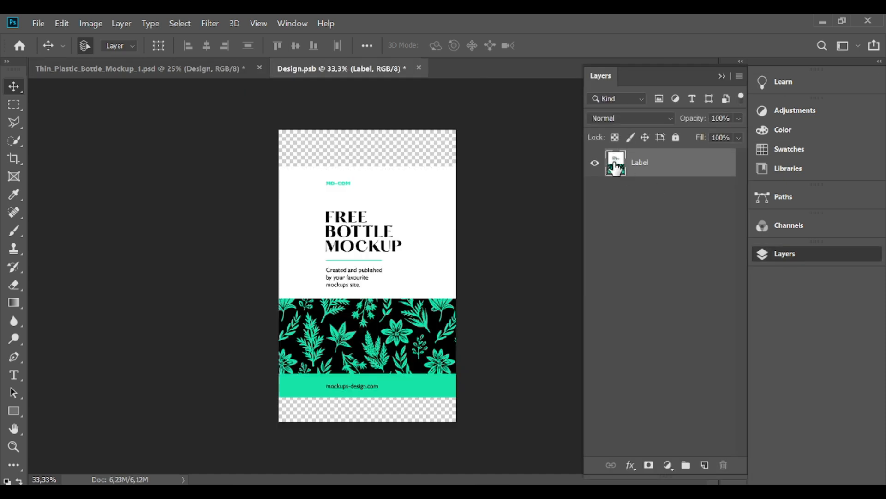
double_click(614, 167)
left_click(663, 90)
left_click_drag(356, 250, 403, 249)
key("ctrl+z")
Hide the Label layer and draw a rectangle about 1185 × 1960 px covering the whole canvas.
left_click(594, 163)
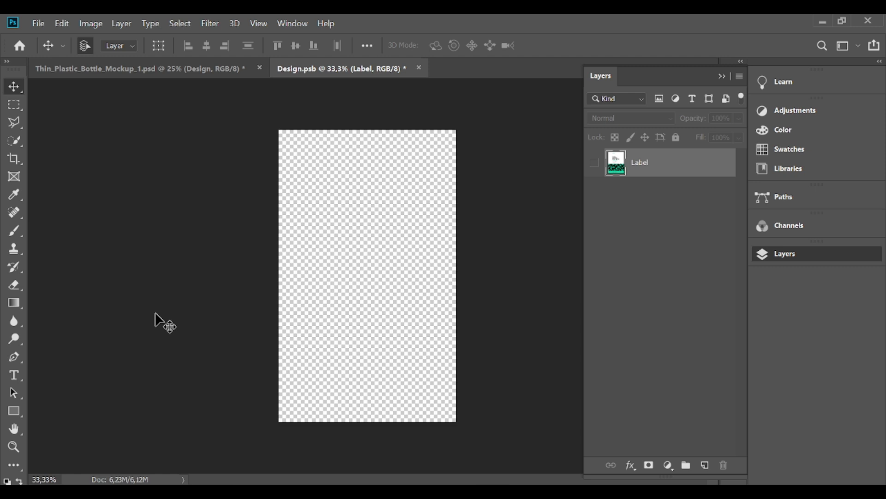
left_click(18, 415)
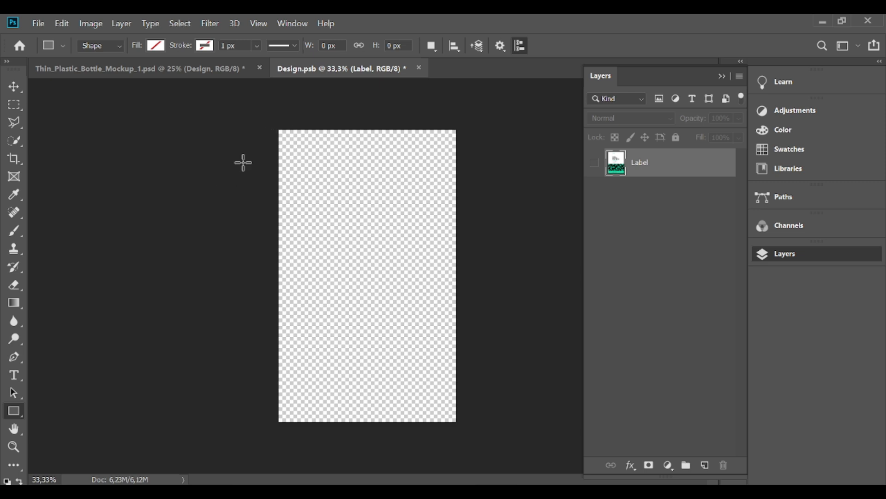
left_click_drag(278, 127, 459, 429)
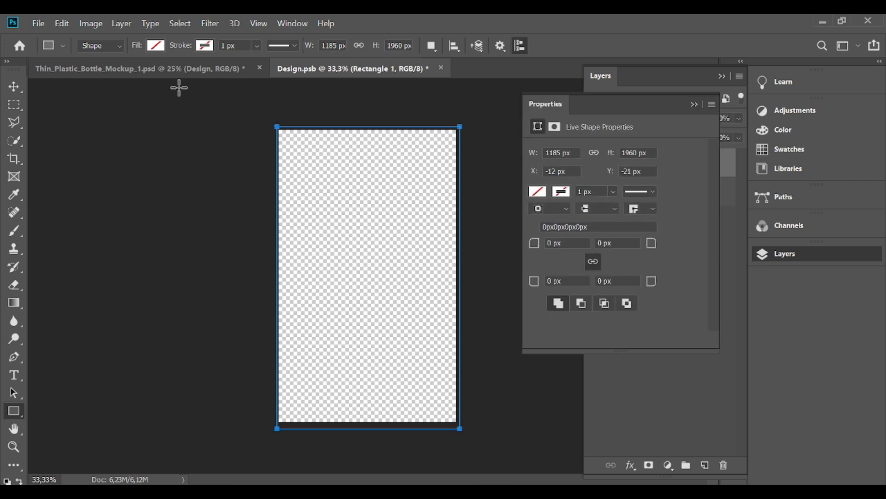
Switch to the Kittl design, look up the hex code of its dark brown document colour and return to Photoshop.
left_click(156, 46)
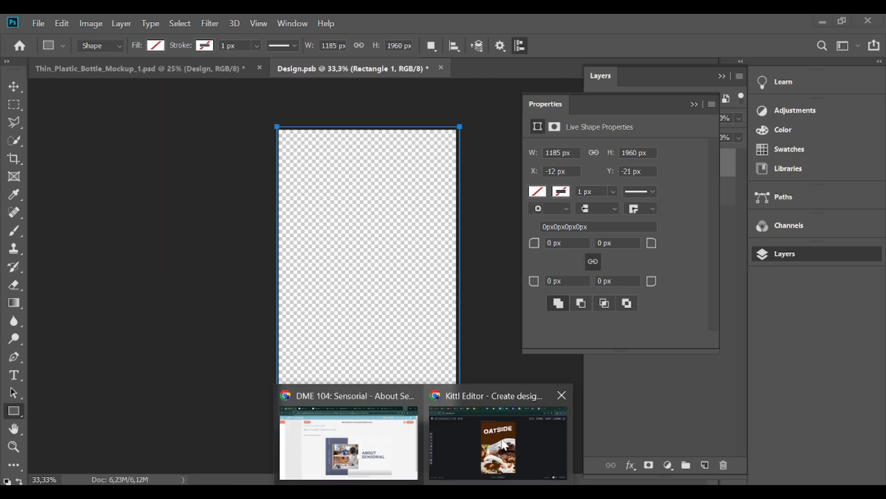
left_click(495, 395)
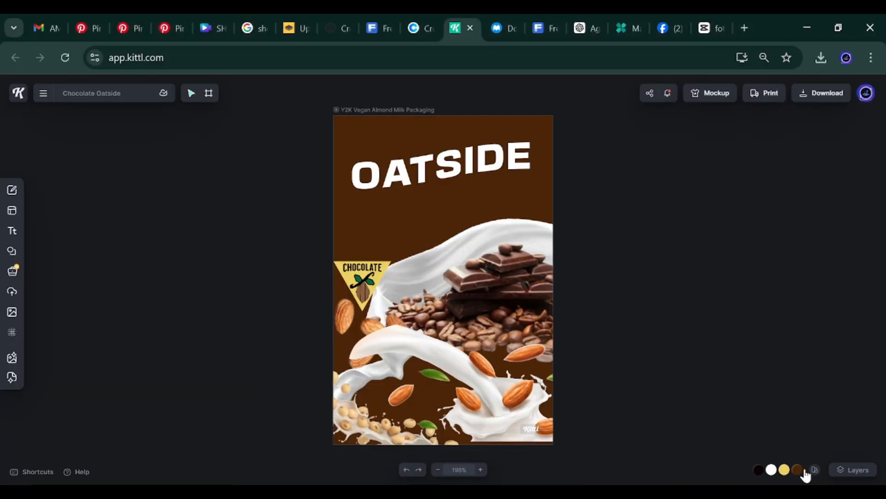
left_click(797, 473)
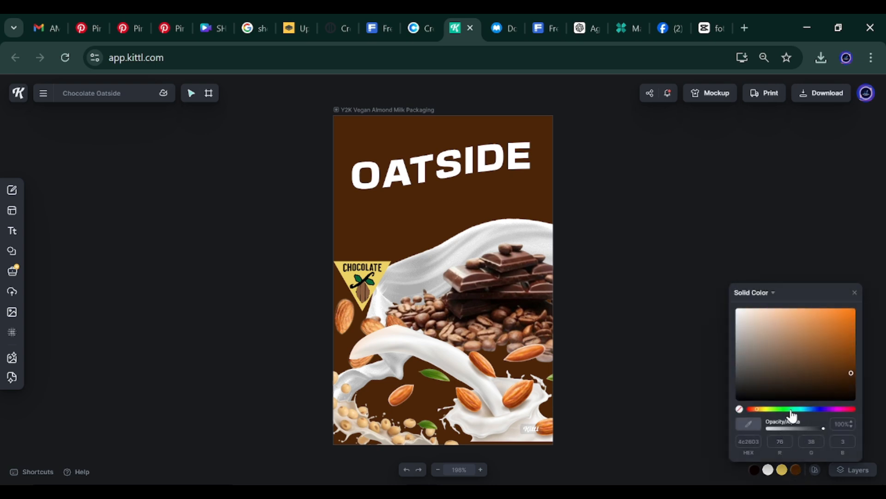
left_click(796, 471)
left_click(796, 472)
key("alt+Tab")
Set the rectangle's fill colour to 4c2603 and collapse its shape properties.
left_click(155, 45)
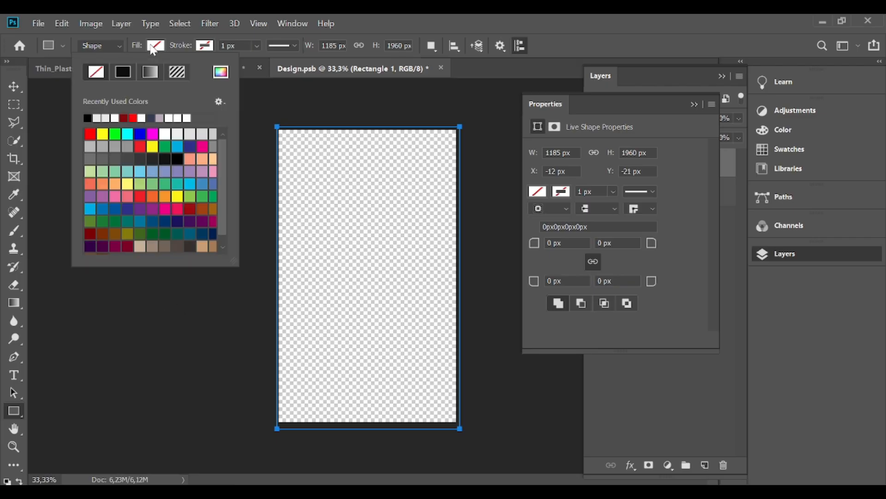
left_click(223, 72)
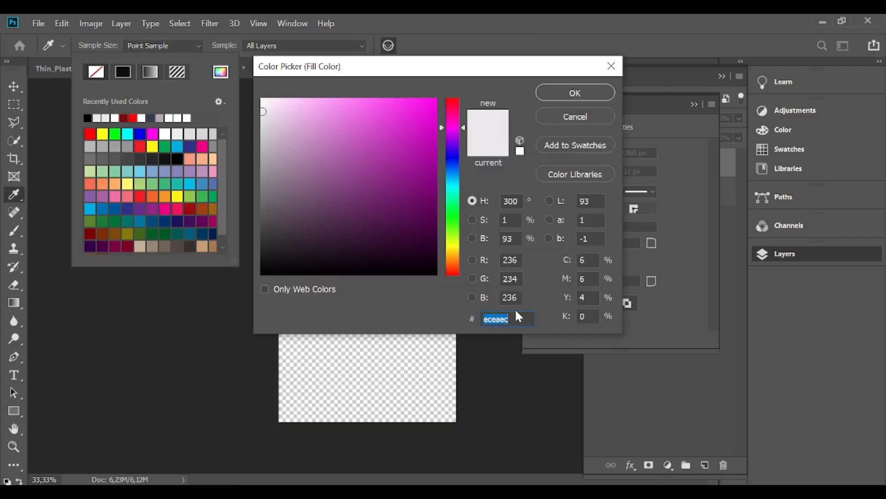
type("4c2603")
left_click(575, 91)
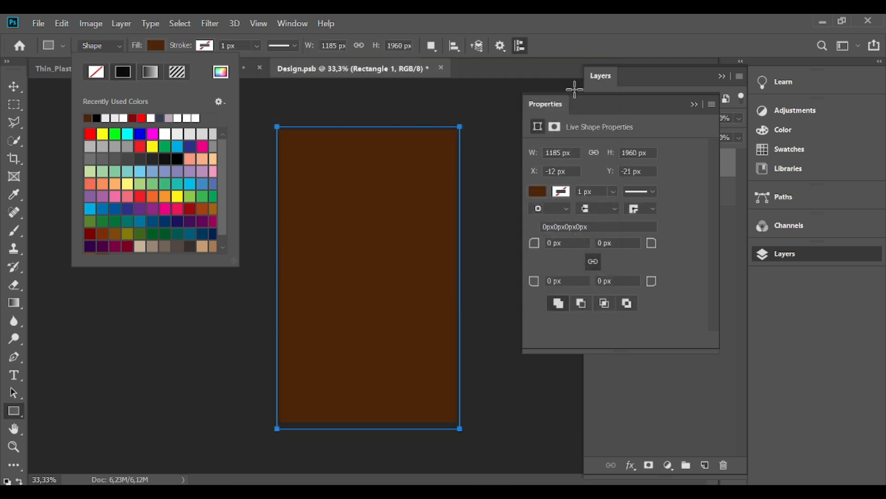
left_click(711, 384)
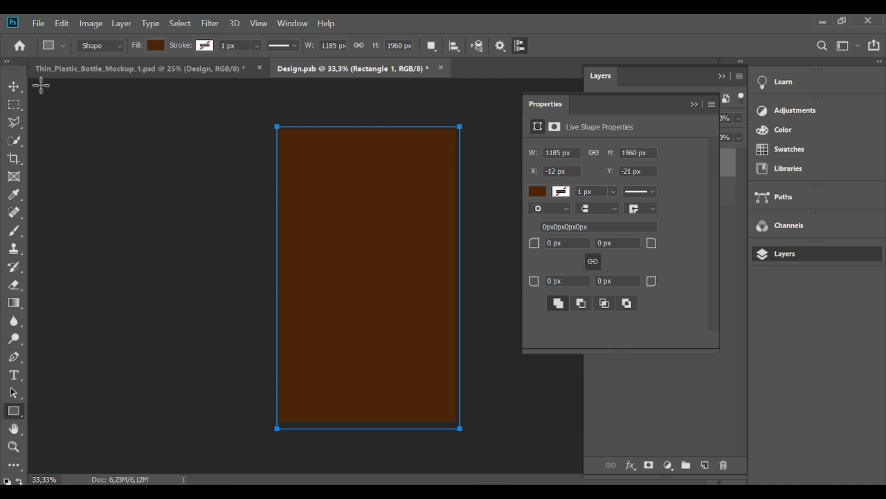
left_click(17, 90)
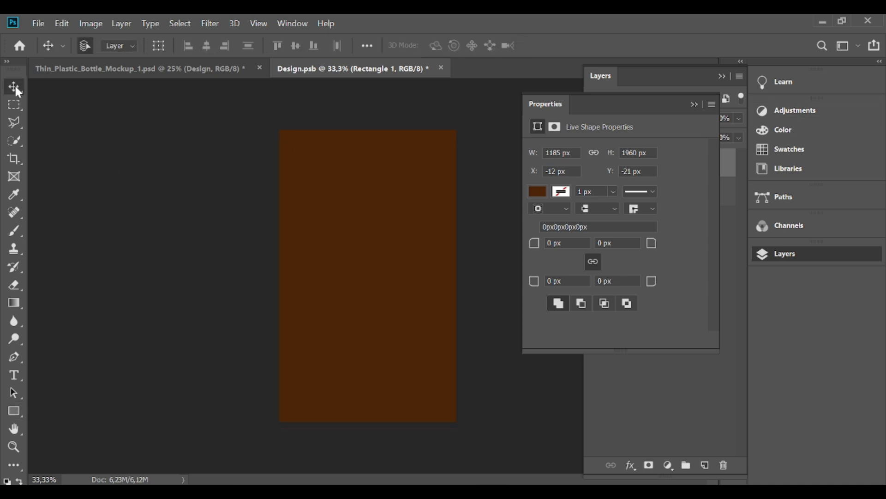
left_click(695, 105)
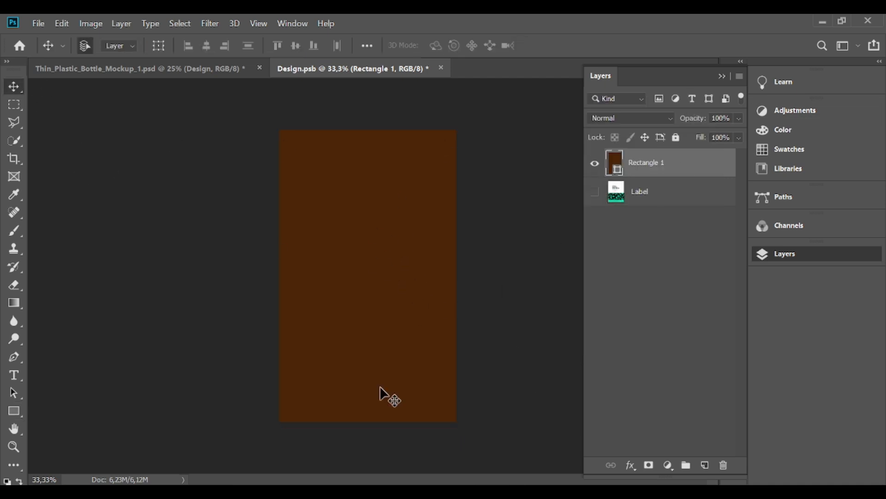
Place the chocolate-removebg-preview image over the brown rectangle, enlarged to about 270% against the canvas's right edge.
left_click_drag(417, 461, 342, 257)
left_click_drag(398, 300, 466, 372)
left_click_drag(434, 291, 424, 261)
left_click_drag(329, 330, 300, 358)
left_click_drag(392, 285, 395, 288)
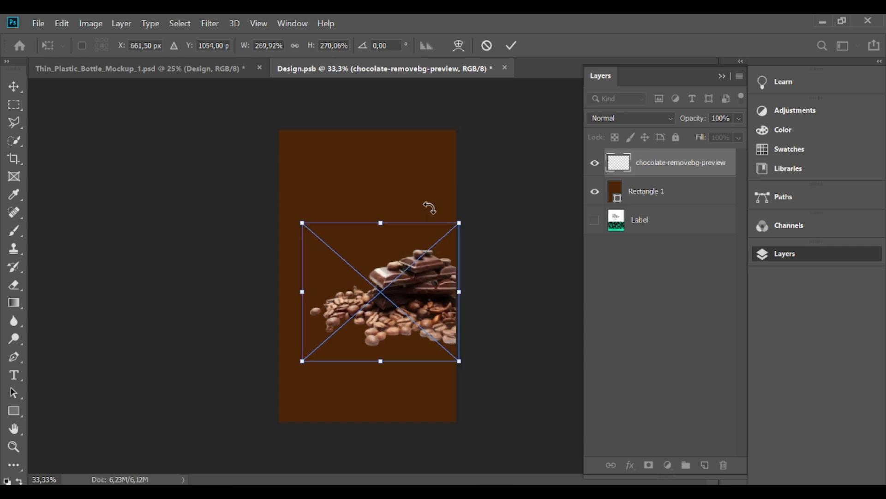
left_click(511, 45)
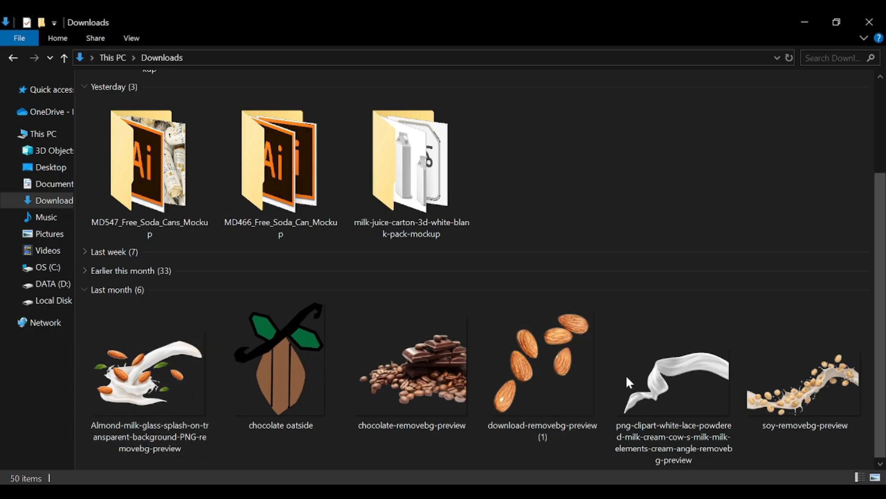
Place the soy-removebg-preview image on the label, rotated clockwise and enlarged so the soy splash fills the canvas's lower-left corner.
left_click_drag(794, 363, 361, 372)
left_click_drag(355, 276, 322, 371)
left_click_drag(388, 400, 360, 480)
left_click_drag(345, 419, 425, 498)
left_click_drag(284, 384, 268, 354)
left_click_drag(318, 289, 325, 246)
mouse_move(359, 403)
left_mouse_down()
mouse_move(372, 401)
mouse_move(373, 416)
mouse_move(368, 410)
left_mouse_up()
left_click_drag(455, 422, 370, 422)
left_click(511, 46)
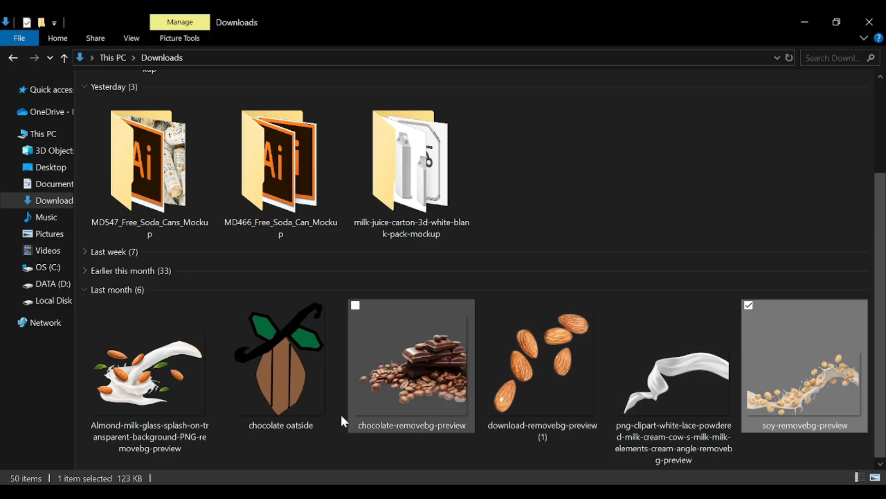
Place the Almond-milk glass splash image, flipped vertically, enlarged to about 238% and rotated about 2.3°, in the canvas's lower-right area.
left_click_drag(148, 375, 393, 348)
left_click_drag(372, 305, 402, 367)
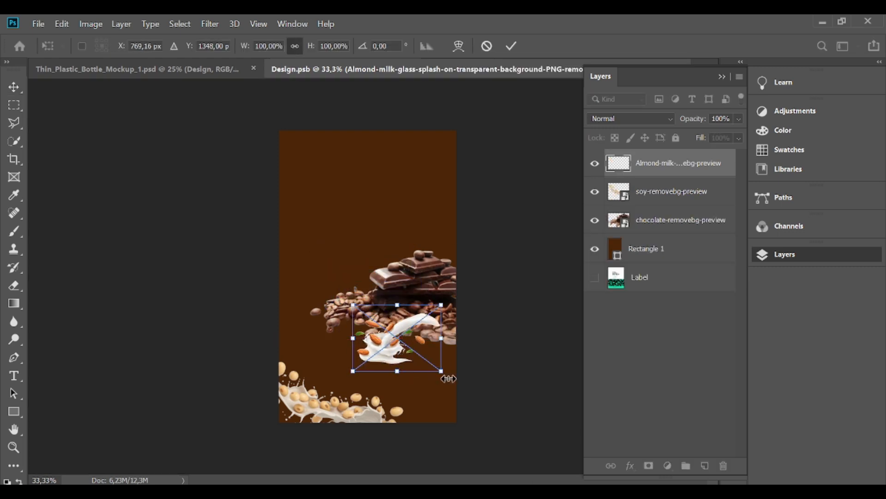
left_click_drag(452, 381, 538, 451)
right_click(390, 342)
left_click(446, 325)
left_click_drag(404, 372, 346, 342)
left_click_drag(475, 424, 534, 472)
left_click_drag(424, 329, 405, 319)
left_click_drag(278, 266, 317, 298)
left_click_drag(403, 382, 388, 372)
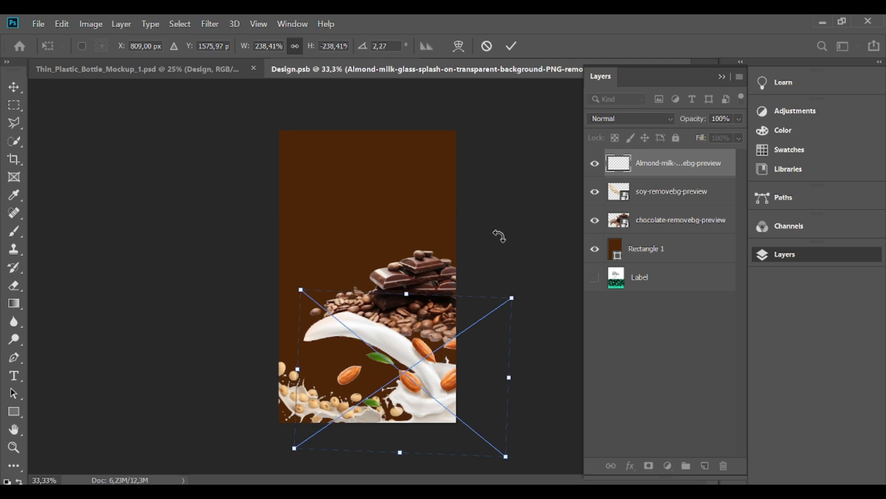
key("Return")
Move the almond milk layer beneath the soy and chocolate layers and shift the splash to the left.
left_click_drag(660, 166, 653, 201)
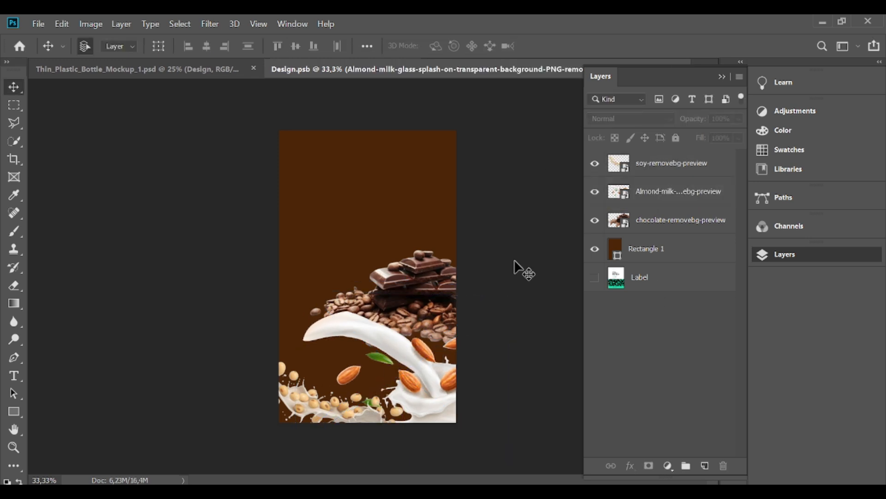
left_click(647, 169)
left_click_drag(436, 325, 343, 321)
left_click_drag(658, 201, 659, 227)
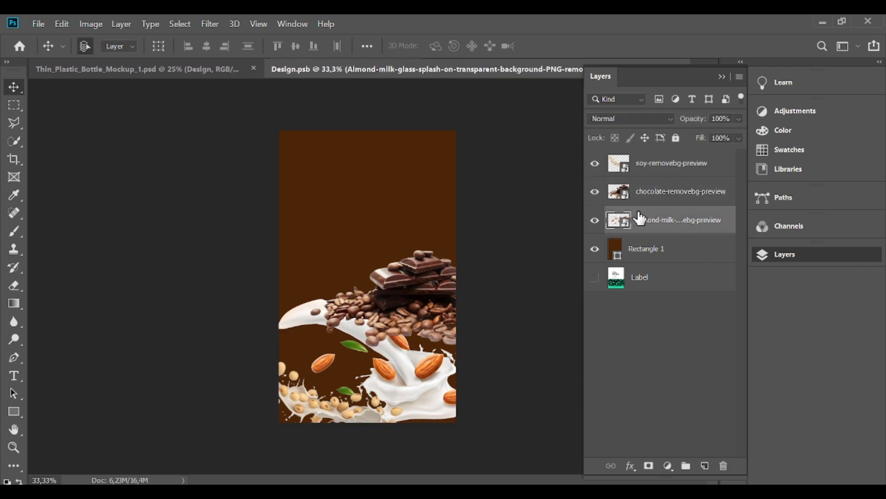
Enlarge the almond milk splash to about 297% and rotate it to about -10.2° across the lower part of the label.
mouse_move(412, 370)
left_mouse_down()
mouse_move(400, 377)
mouse_move(418, 377)
left_mouse_up()
key("ctrl+t")
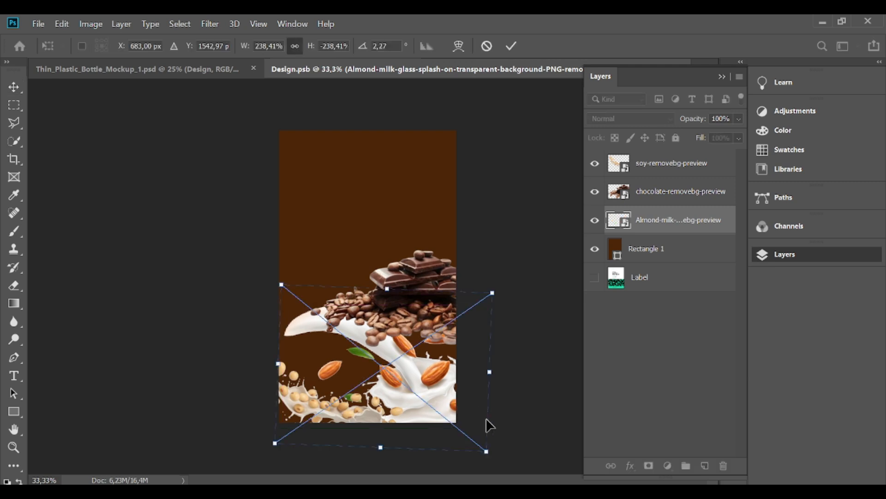
left_click_drag(281, 284, 263, 270)
left_click_drag(508, 464, 537, 445)
left_click_drag(418, 386, 404, 395)
left_click(511, 46)
Reorder the layers so the almond milk splash sits above the chocolate image and below the soy image.
left_click_drag(658, 218, 656, 214)
left_click_drag(652, 194, 651, 189)
left_click_drag(656, 160, 649, 203)
left_click(461, 276)
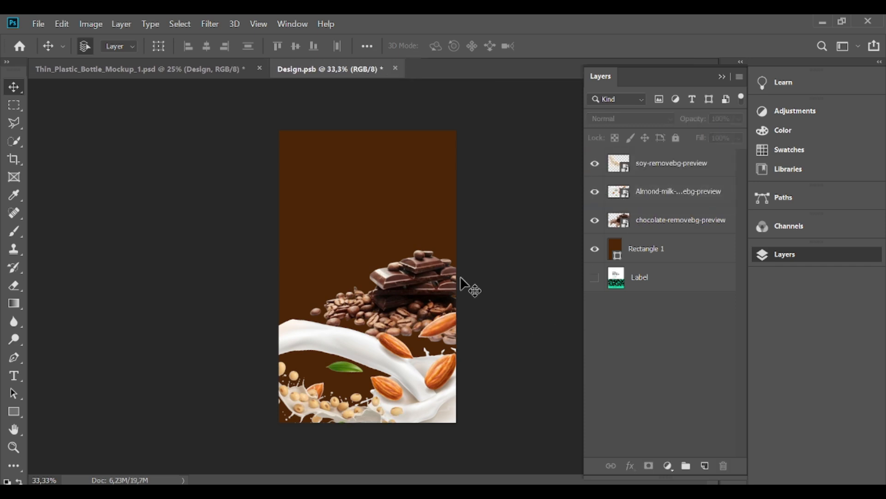
Scale the almond milk splash down slightly and fine-tune its position at the bottom of the label.
left_click(652, 191)
key("ctrl+t")
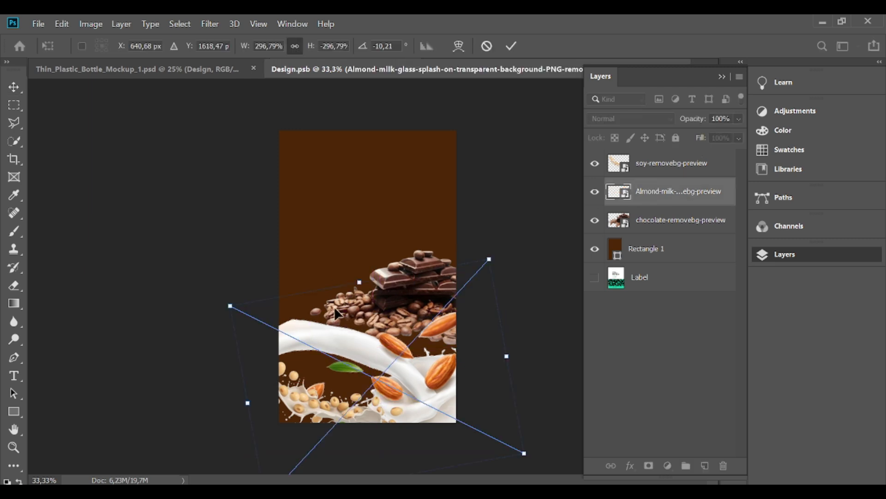
left_click_drag(489, 257, 469, 282)
left_click_drag(409, 377, 420, 359)
left_click_drag(479, 264, 482, 263)
key("Return")
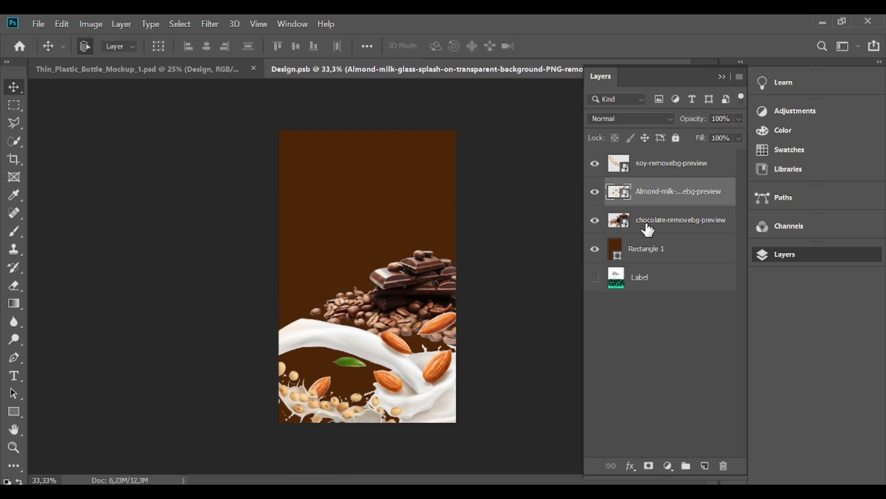
Enlarge the chocolate image slightly at the canvas's right edge.
left_click(678, 220)
key("ctrl+t")
left_click_drag(459, 363, 472, 390)
mouse_move(414, 274)
left_mouse_down()
mouse_move(410, 260)
mouse_move(410, 271)
left_mouse_up()
left_click(512, 45)
left_click(557, 257)
Shift the chocolate pile up and to the left, with its layer beneath the almond milk layer.
left_click_drag(656, 216, 655, 181)
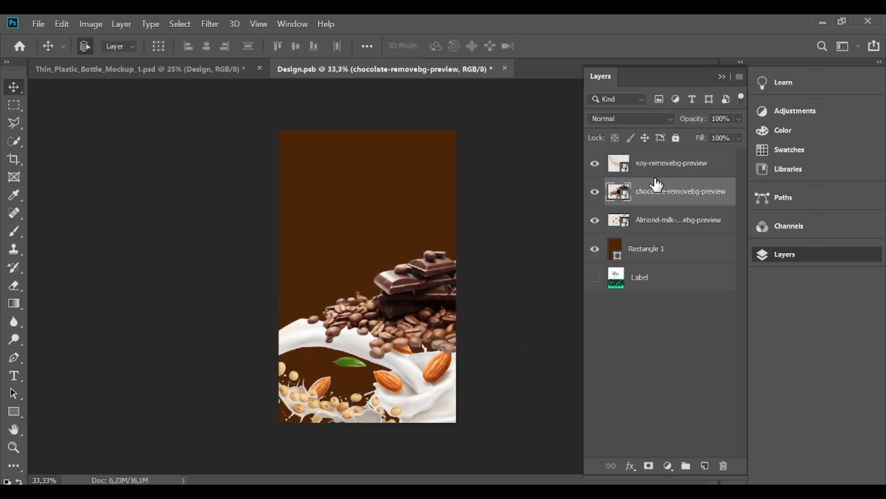
left_click_drag(398, 306, 386, 299)
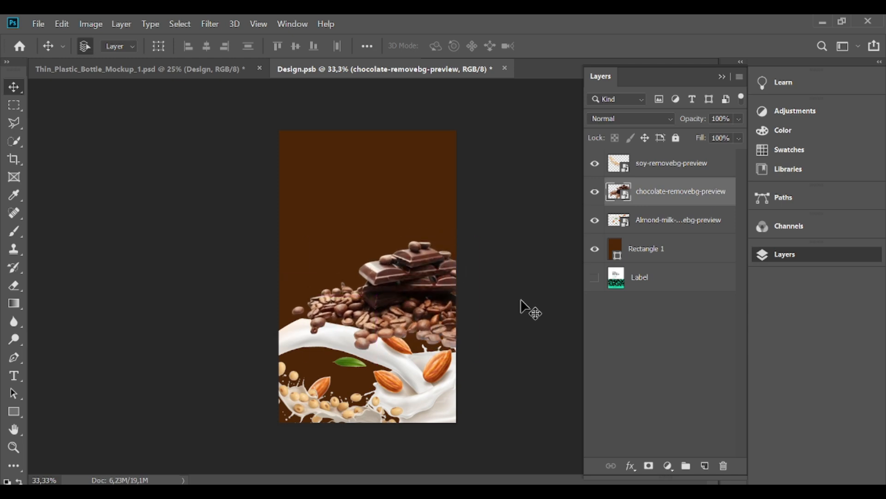
left_click(522, 301)
left_click_drag(647, 198, 653, 232)
left_click(493, 280)
mouse_move(413, 285)
left_mouse_down()
mouse_move(413, 275)
mouse_move(413, 285)
left_mouse_up()
left_click(471, 370)
Place the png-clipart white milk ribbon image from Downloads, enlarged to about 308% and rotated about -14.3° across the middle of the label.
key("alt+Tab")
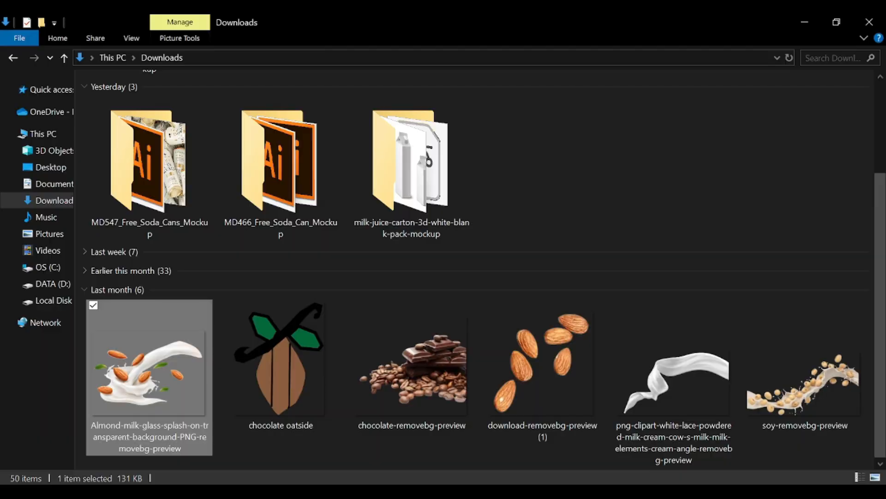
key("alt+Tab")
key("alt+Tab")
left_click_drag(672, 376, 514, 191)
left_click_drag(317, 305, 205, 371)
left_click_drag(522, 385, 535, 326)
left_click_drag(314, 298, 299, 325)
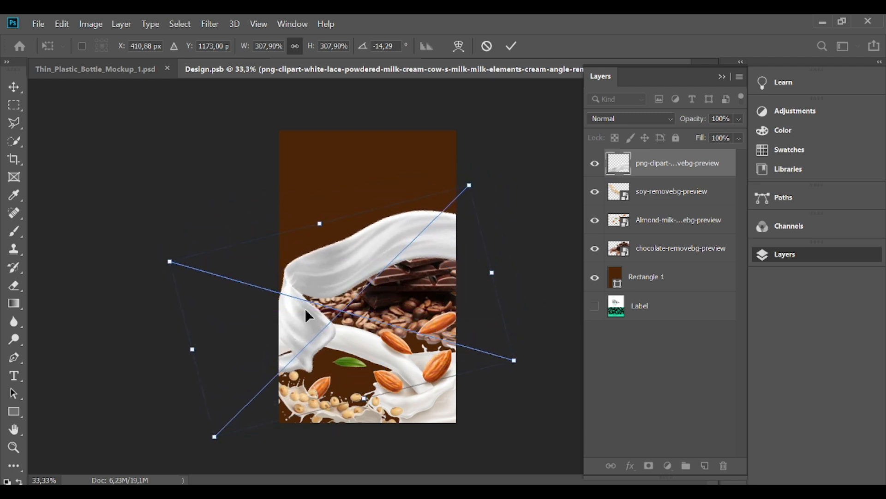
left_click(511, 47)
Reorder the image layers from top to bottom as chocolate, soy, almond milk and white milk ribbon.
left_click_drag(646, 249, 652, 159)
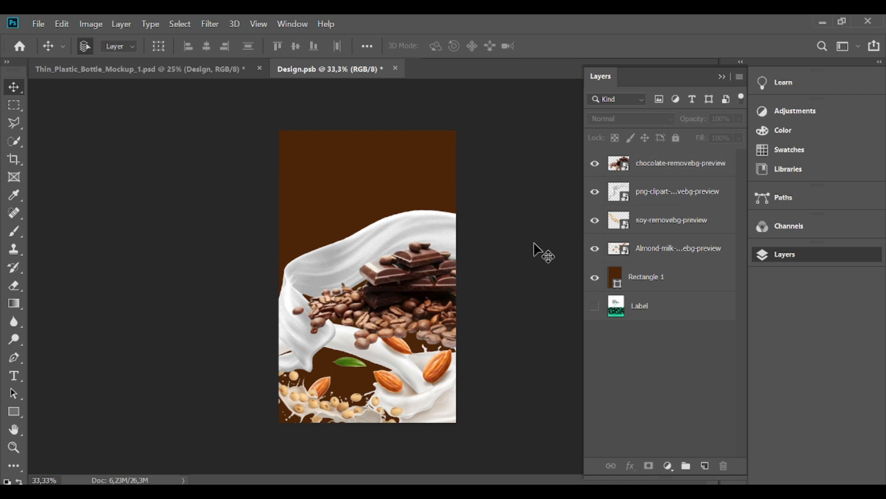
left_click_drag(652, 222, 653, 178)
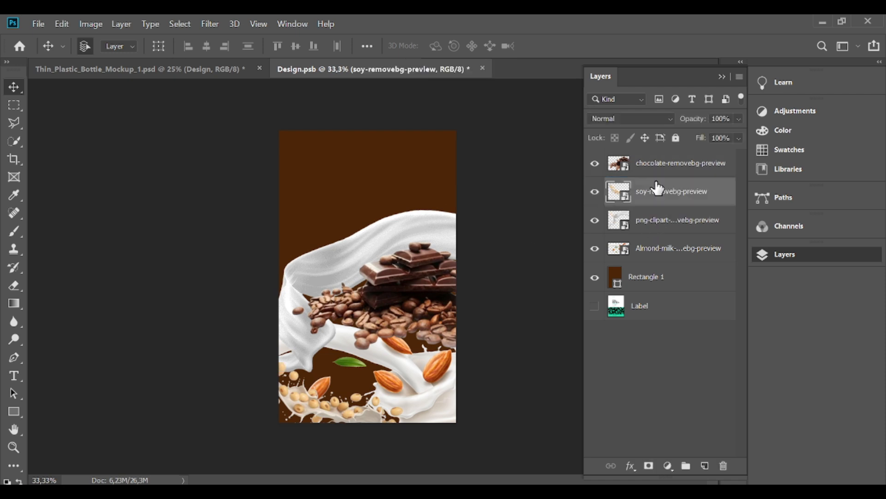
left_click_drag(658, 247, 642, 222)
left_click(522, 237)
Shift the white milk ribbon slightly to the left behind the chocolate pile.
left_click(306, 287)
left_click(629, 189)
left_click(648, 246)
mouse_move(427, 231)
left_mouse_down()
mouse_move(420, 245)
mouse_move(423, 233)
left_mouse_up()
left_click(523, 252)
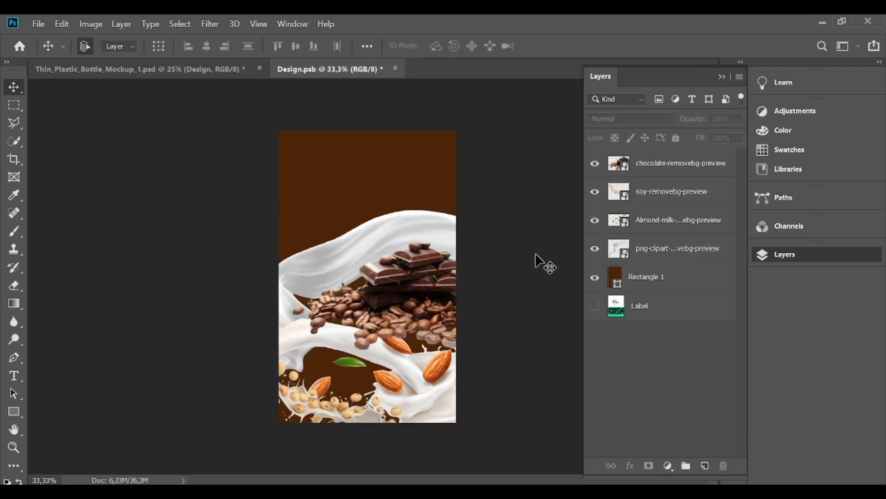
Activate the Custom Shape tool.
left_click(13, 411)
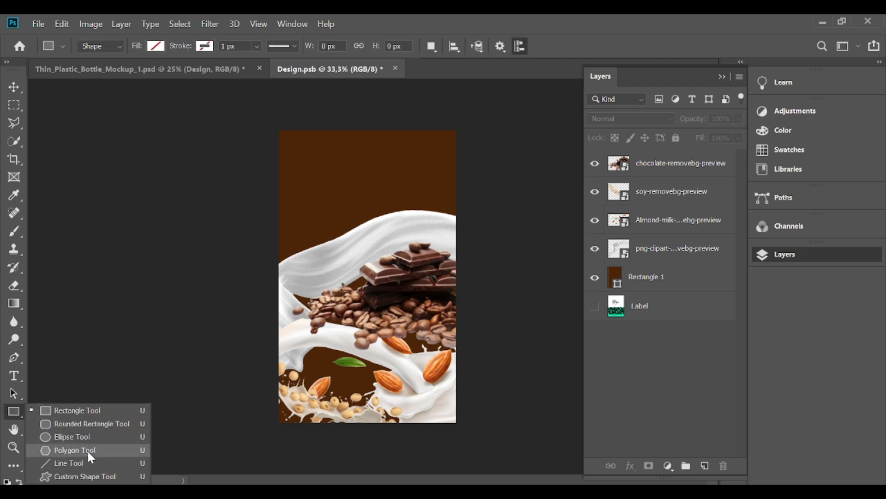
left_click(84, 475)
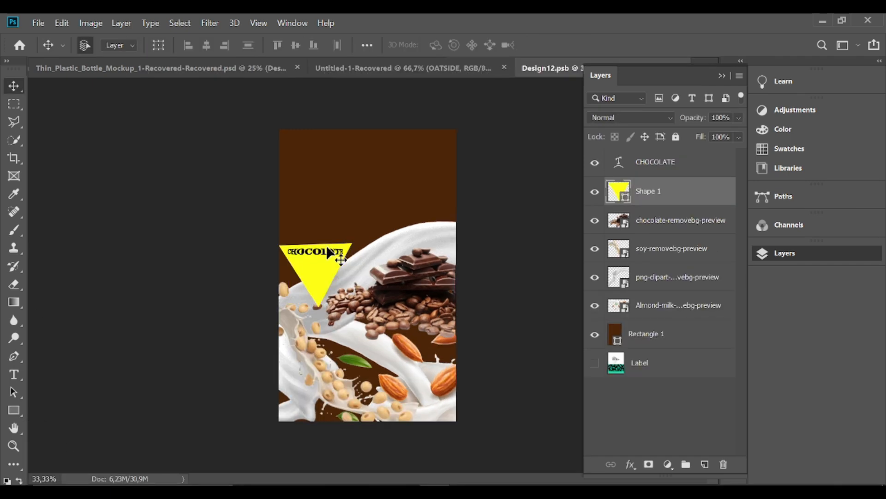
Set the warp style of the yellow triangle to None.
key("ctrl+t")
left_click(571, 44)
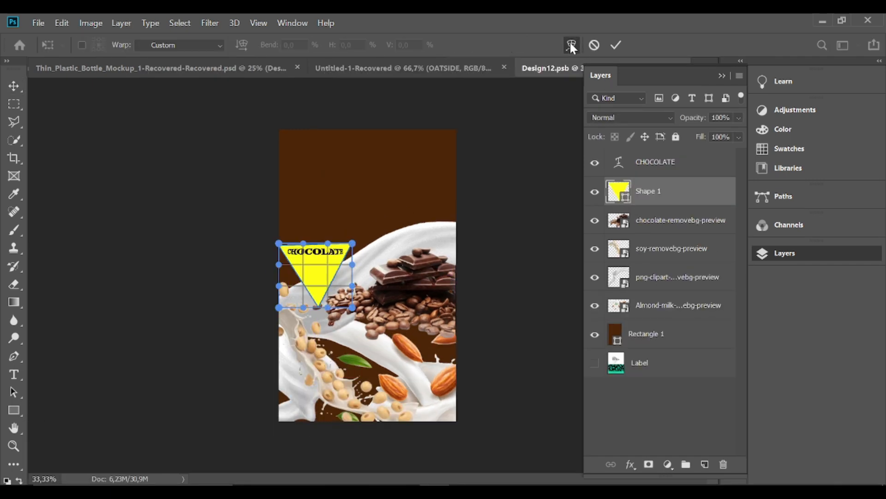
left_click(180, 45)
left_click(167, 59)
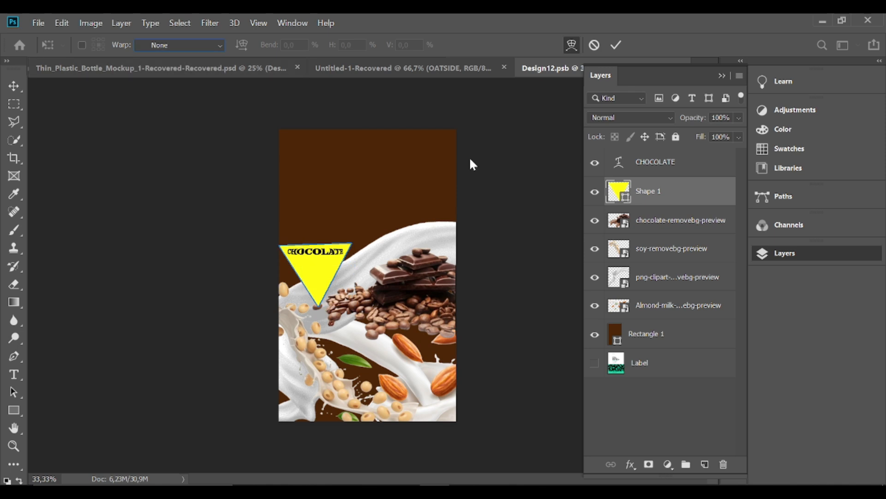
Examine the type settings of the CHOCOLATE text on the yellow triangle, including its font style options.
left_click(656, 161)
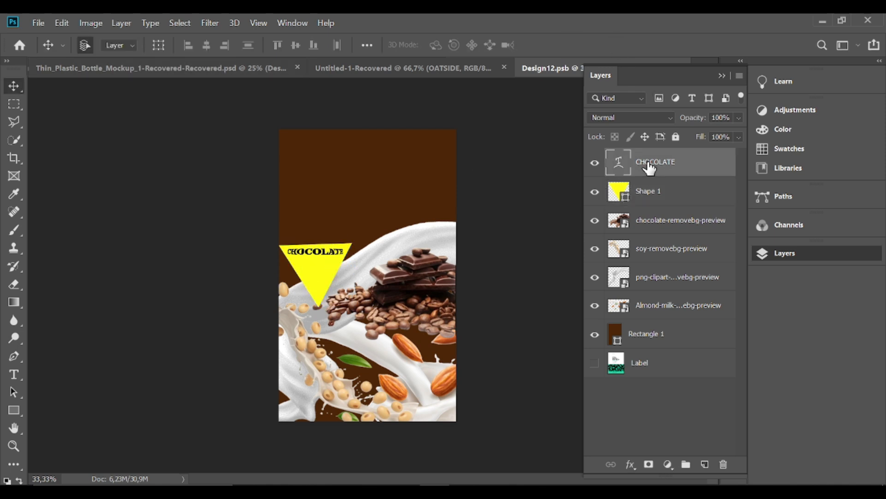
double_click(325, 252)
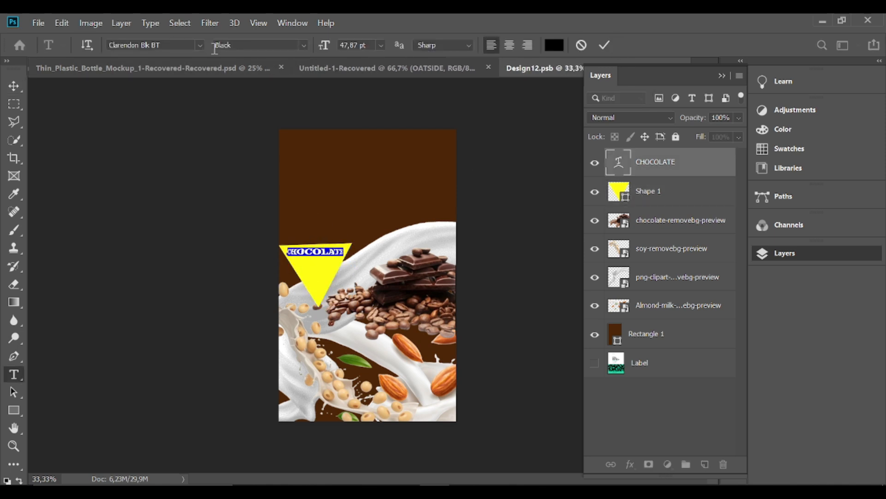
double_click(322, 249)
left_click(608, 39)
double_click(328, 249)
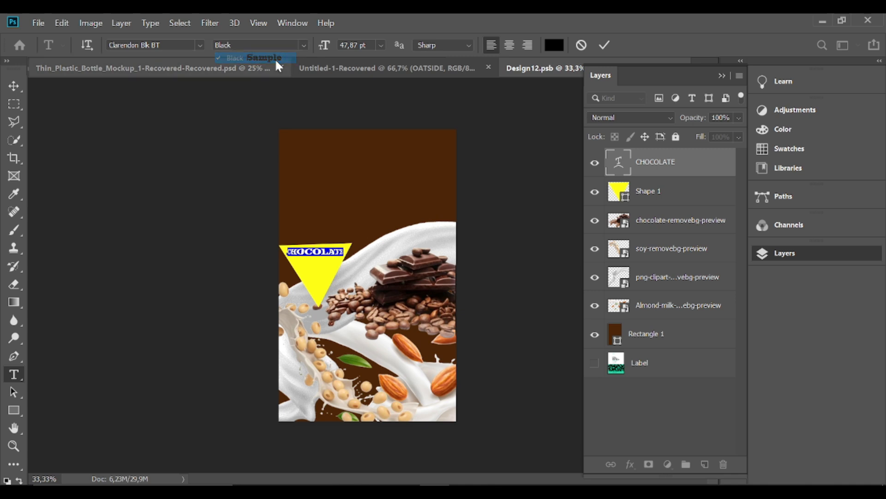
left_click(605, 45)
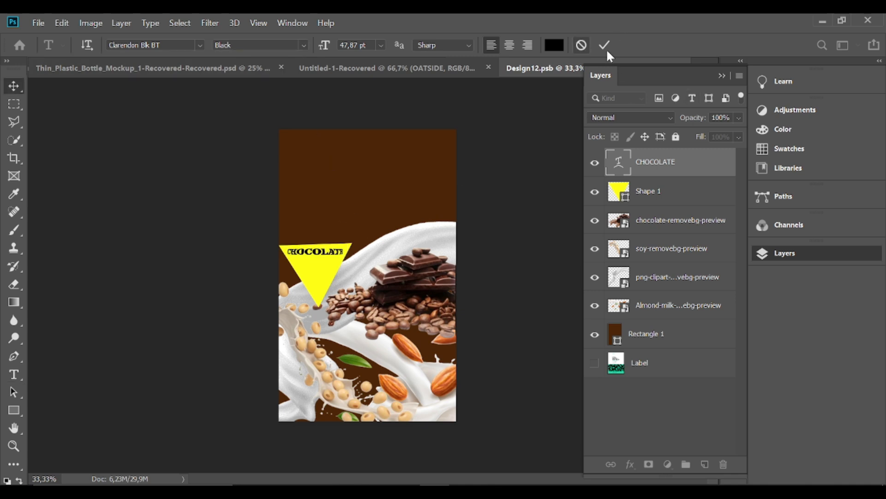
double_click(618, 168)
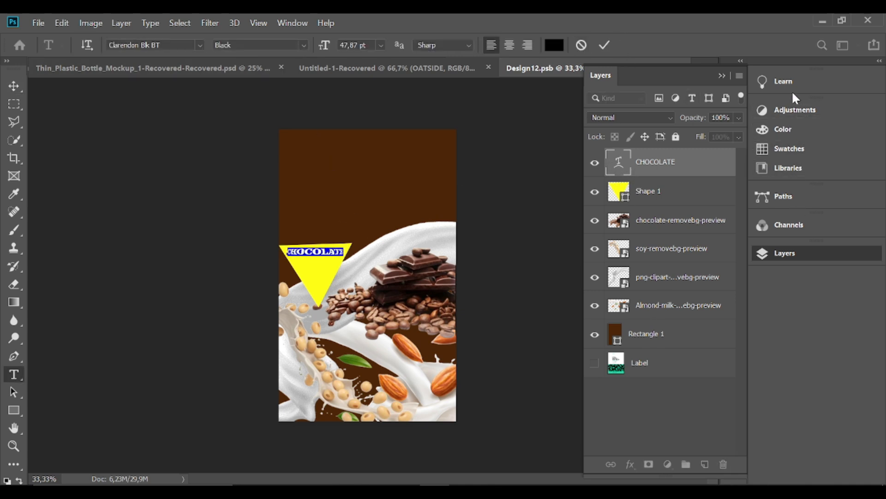
left_click(605, 45)
Dock the Paths panel in the narrow column of collapsed panels and show the layer list again.
left_click(797, 202)
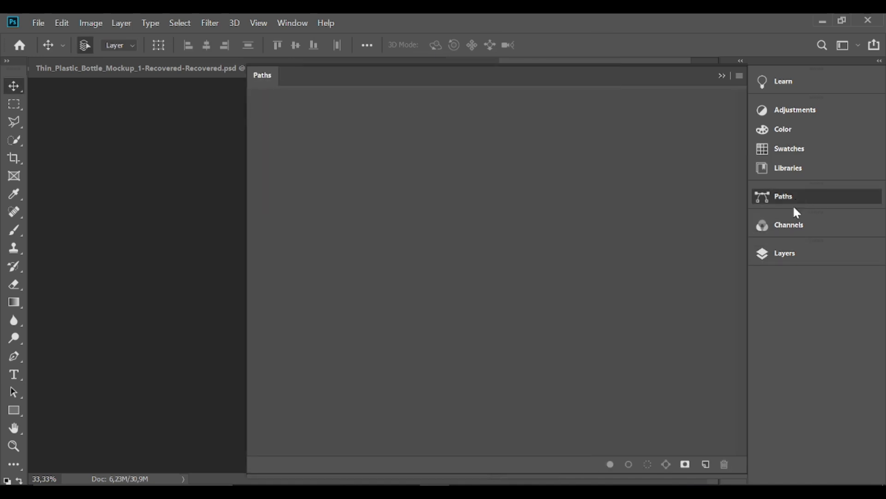
left_click_drag(261, 75, 708, 71)
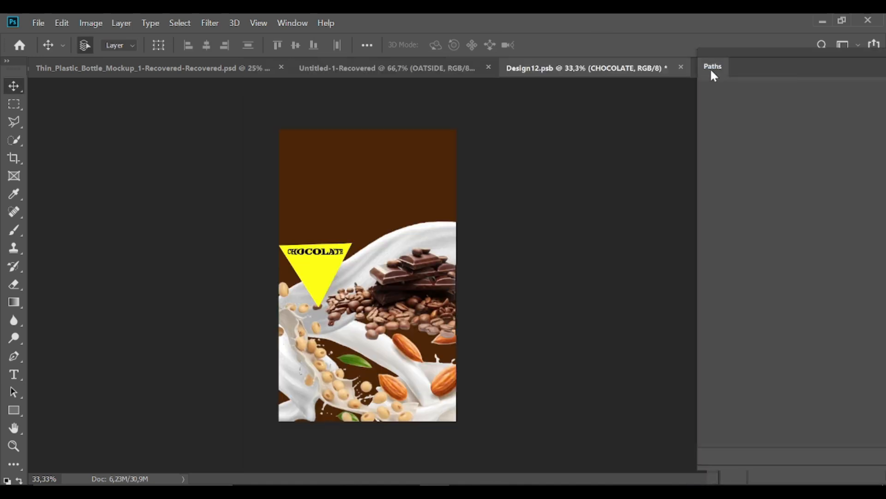
left_click_drag(723, 105, 749, 141)
left_click_drag(273, 77, 737, 138)
left_click(779, 197)
left_click(785, 225)
Delete the CHOCOLATE text layer from the yellow triangle.
double_click(616, 169)
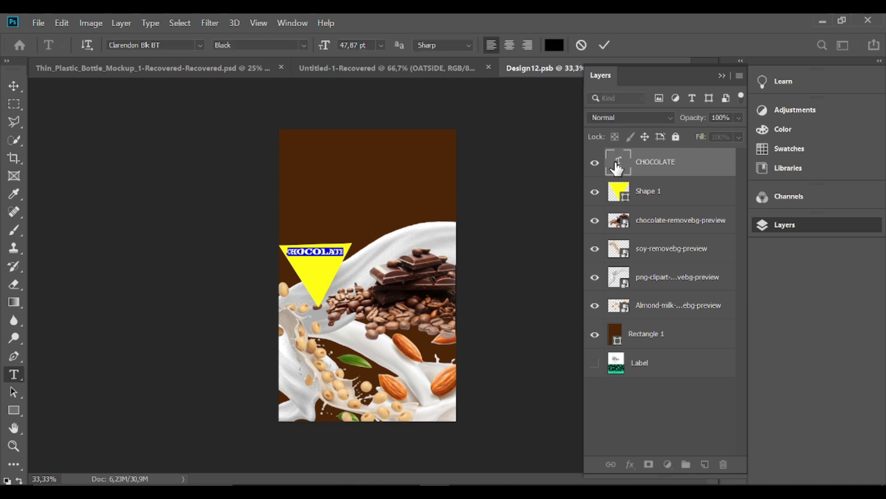
left_click(604, 47)
left_click(723, 464)
left_click(419, 213)
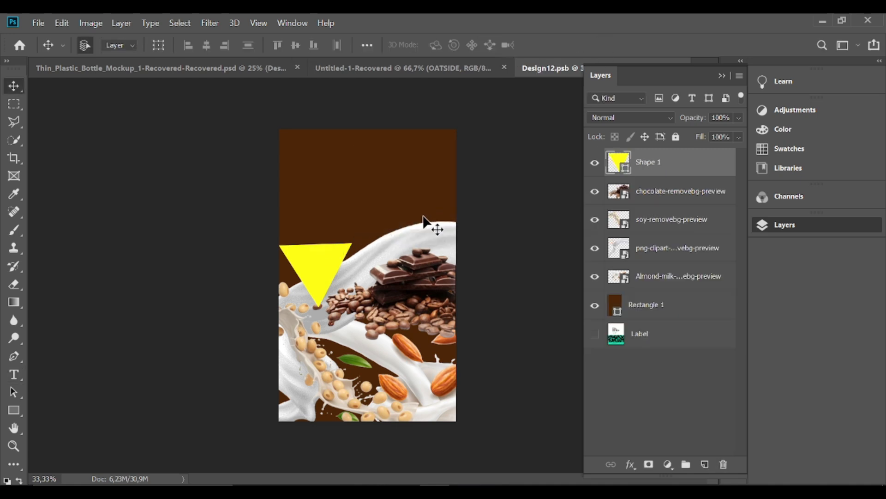
Nudge the yellow triangle slightly downward at the label's left edge.
key("ctrl+t")
left_click_drag(361, 238, 369, 230)
left_click(616, 45)
left_click(325, 237)
left_click_drag(316, 251, 317, 254)
key("ctrl+t")
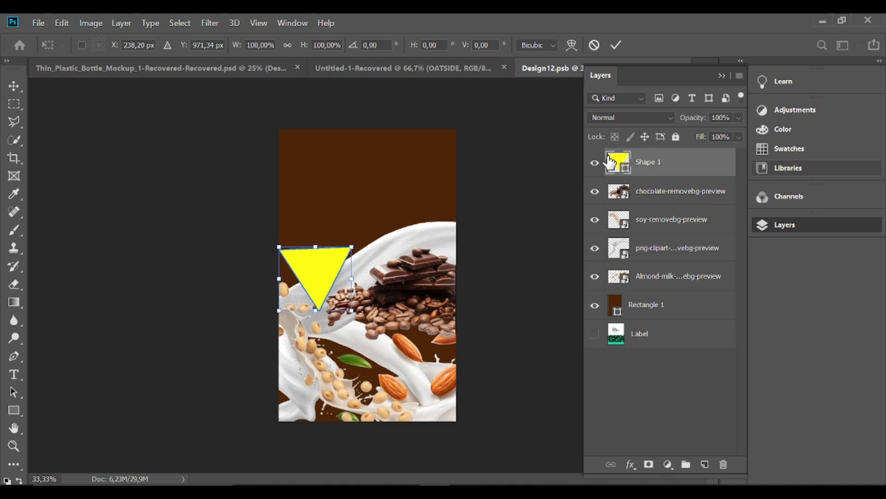
left_click(616, 45)
Show the Properties panel, dock it above Adjustments and display the yellow triangle's shape path properties.
left_click(721, 75)
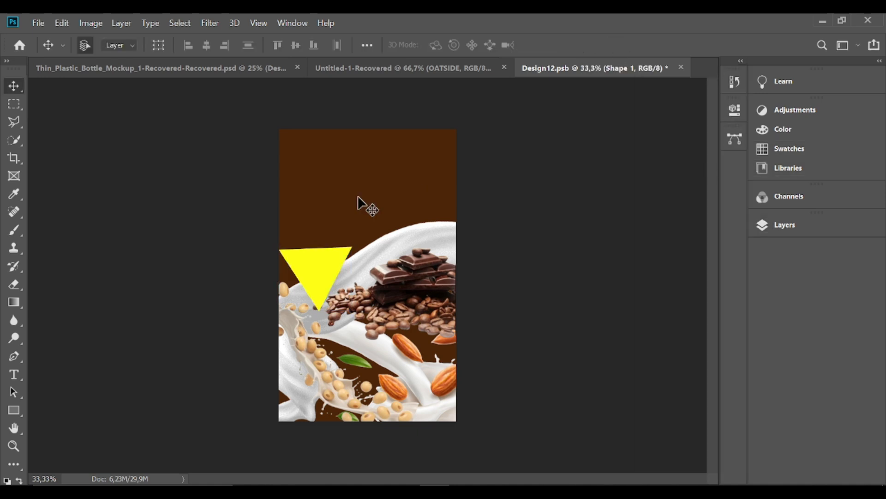
left_click(785, 224)
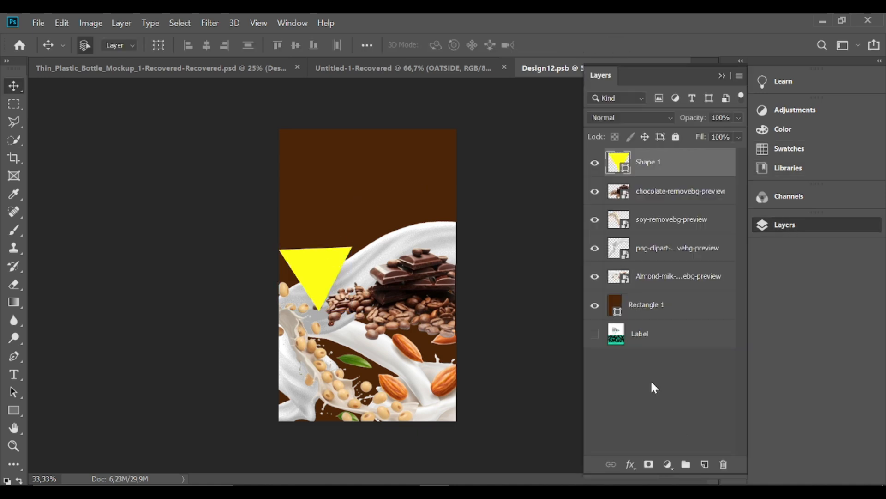
left_click(739, 74)
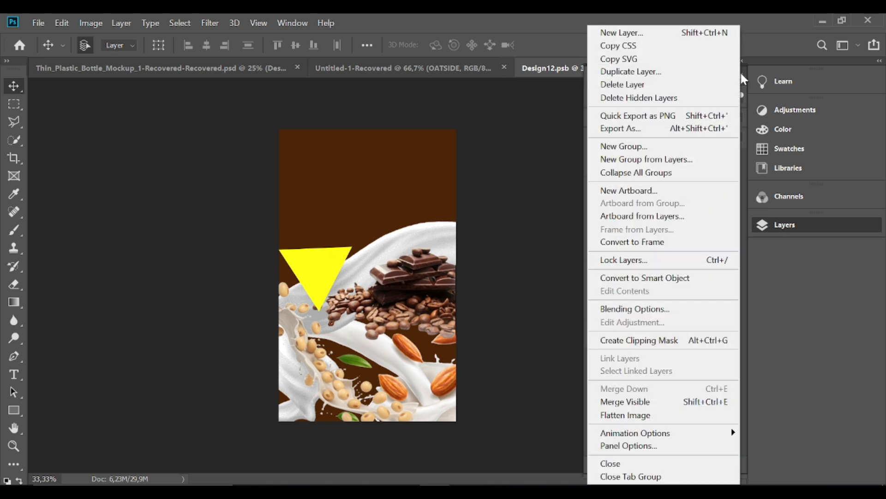
left_click(291, 23)
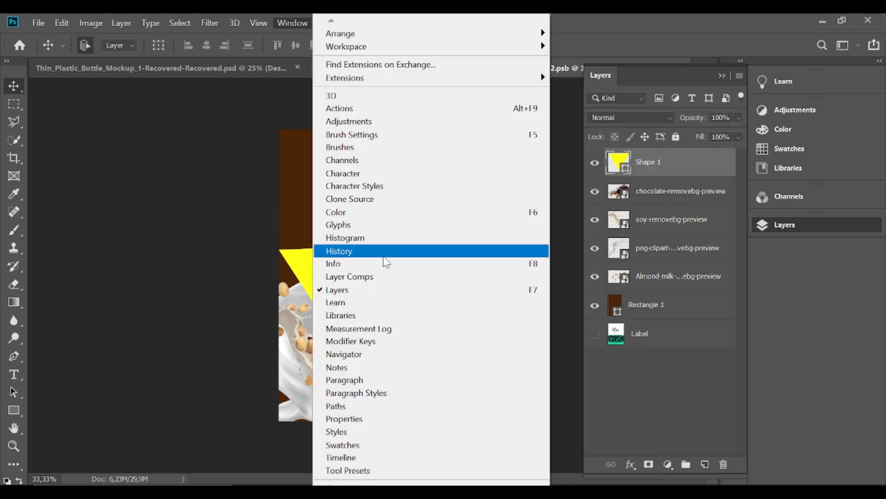
left_click(381, 418)
left_click_drag(545, 102, 780, 98)
left_click(289, 281)
left_click(331, 271)
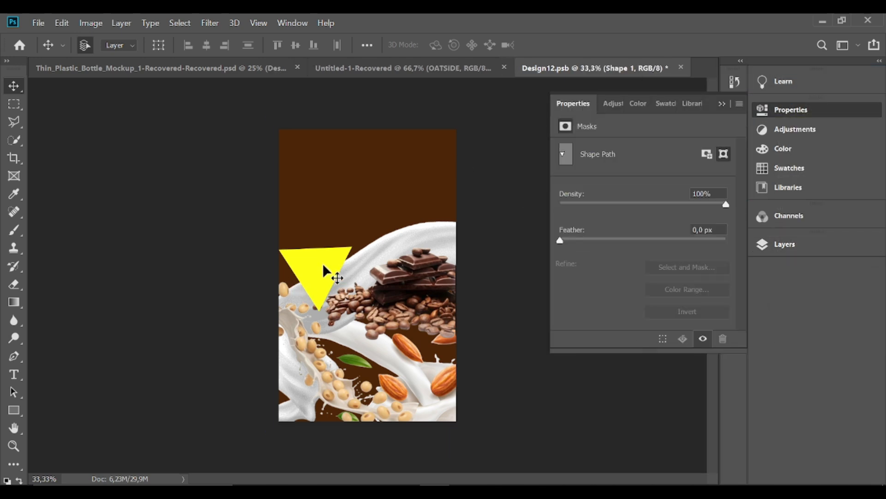
left_click(785, 244)
left_click(799, 116)
left_click(632, 106)
left_click(722, 104)
left_click(321, 228)
left_click(323, 265)
Show the layer list and write CHOCOLATE as area text inside the yellow triangle.
left_click(781, 244)
key("t")
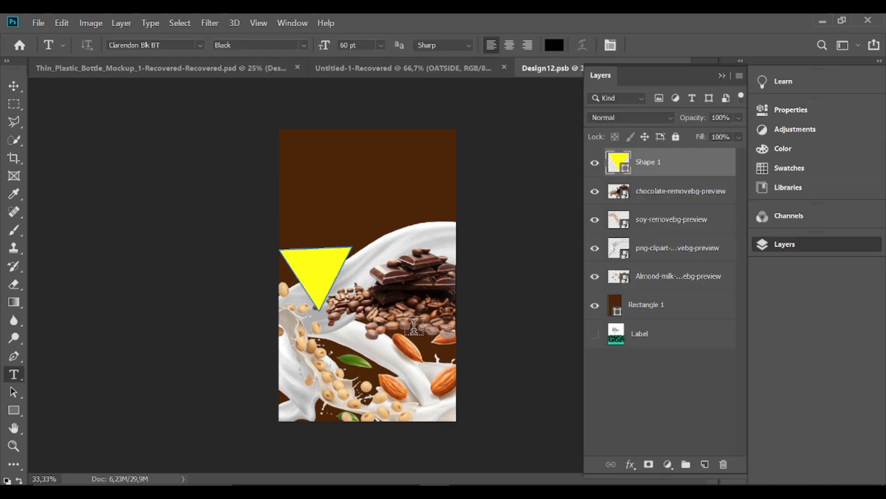
left_click(315, 264)
type("cHOCOLATE")
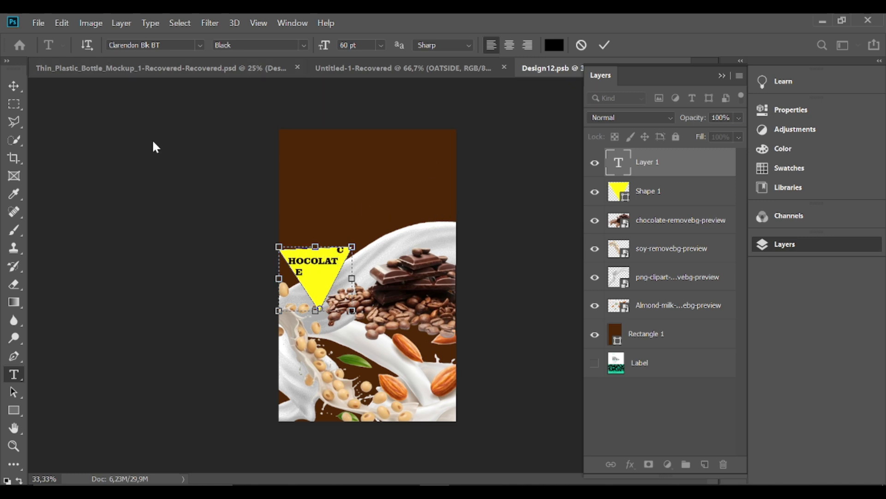
Enlarge the CHOCOLATE text block slightly with a free transform.
left_click(14, 86)
key("ctrl+t")
mouse_move(358, 277)
left_mouse_down()
mouse_move(390, 277)
mouse_move(325, 278)
mouse_move(365, 277)
left_mouse_up()
Retype the triangle's text as CHOCOLATE, set its font size to 60 pt and commit it.
double_click(302, 269)
double_click(310, 277)
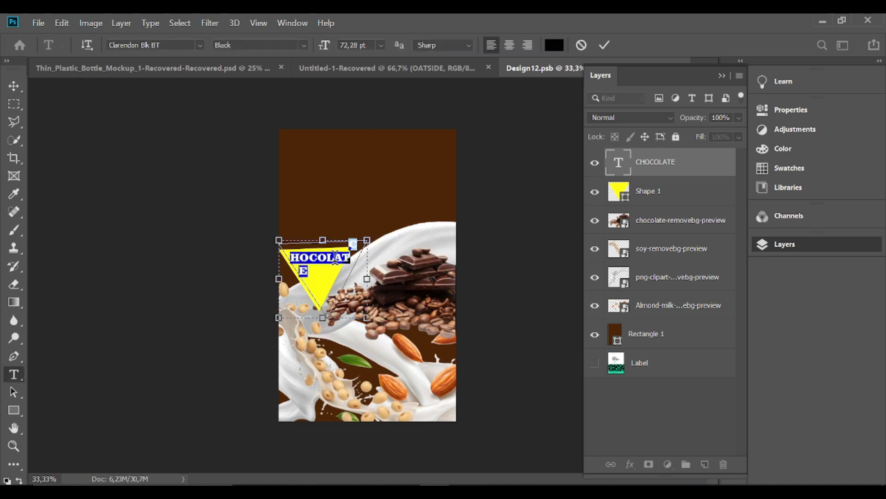
type("Cho")
key("BackSpace")
key("BackSpace")
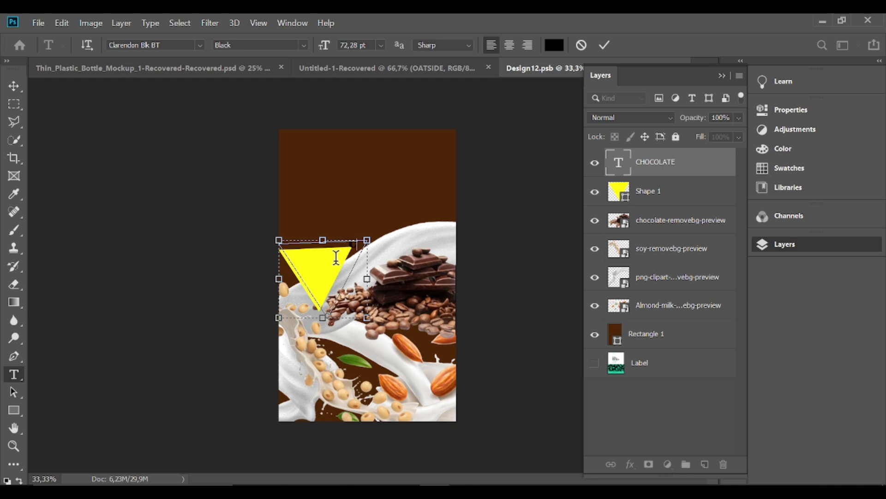
type("HOCOLAT")
left_click(380, 44)
left_click(366, 214)
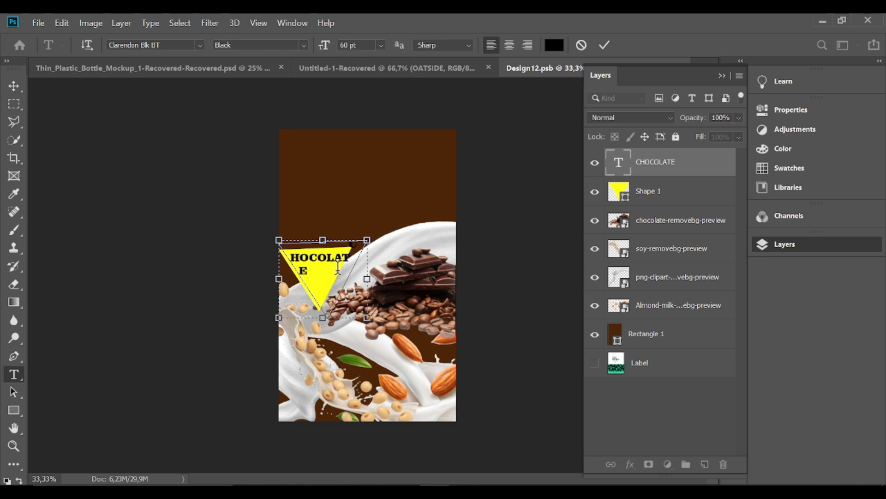
left_click(381, 45)
left_click(366, 212)
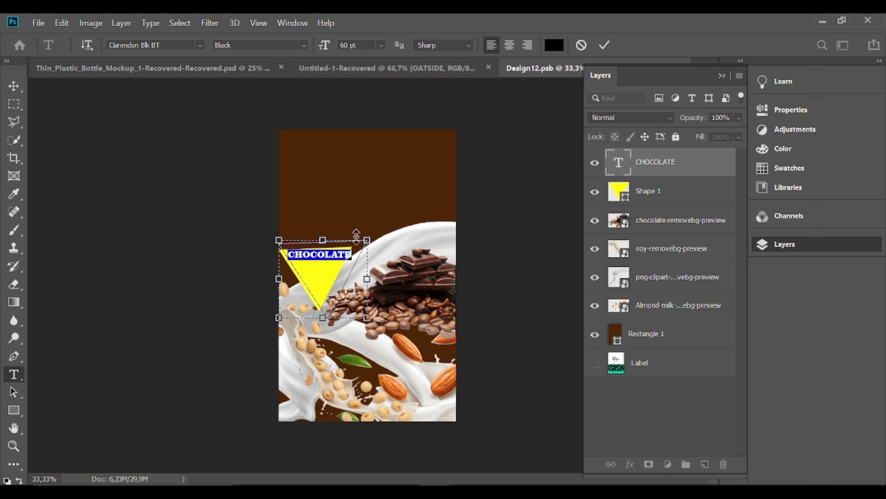
left_click(600, 45)
Try to shift the CHOCOLATE text toward the triangle's left edge.
key("v")
left_click_drag(338, 250, 327, 253)
key("ctrl+t")
key("Return")
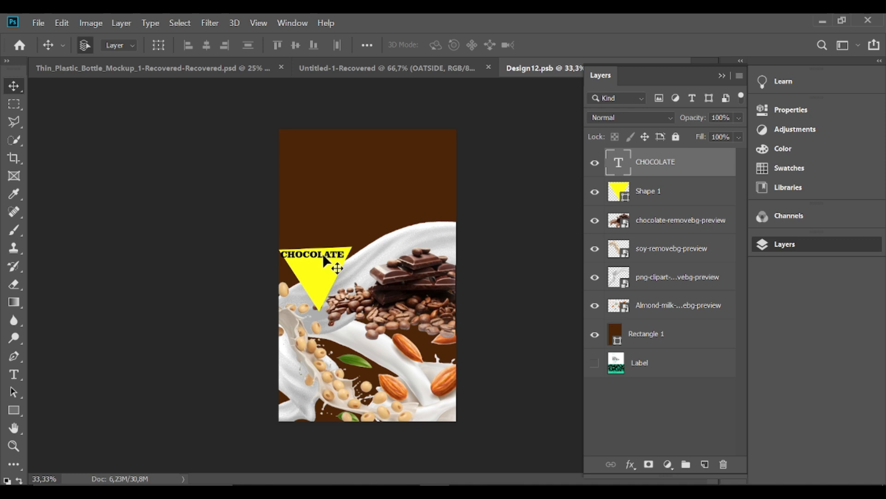
key("ctrl+t")
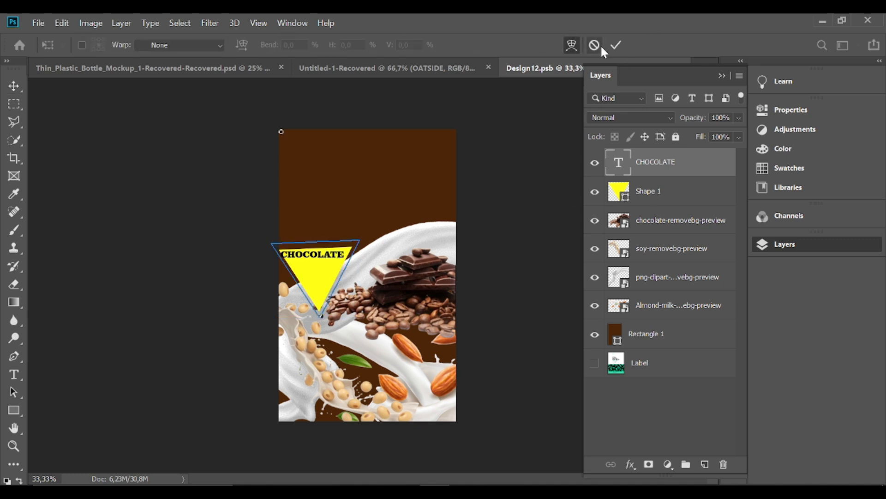
left_click(599, 44)
Enlarge the yellow triangle slightly upward and to the right so it surrounds the CHOCOLATE text.
left_click_drag(327, 267, 370, 240)
left_click(338, 267)
key("ctrl+t")
Nudge the CHOCOLATE text slightly up and left inside the enlarged triangle.
left_click(644, 164)
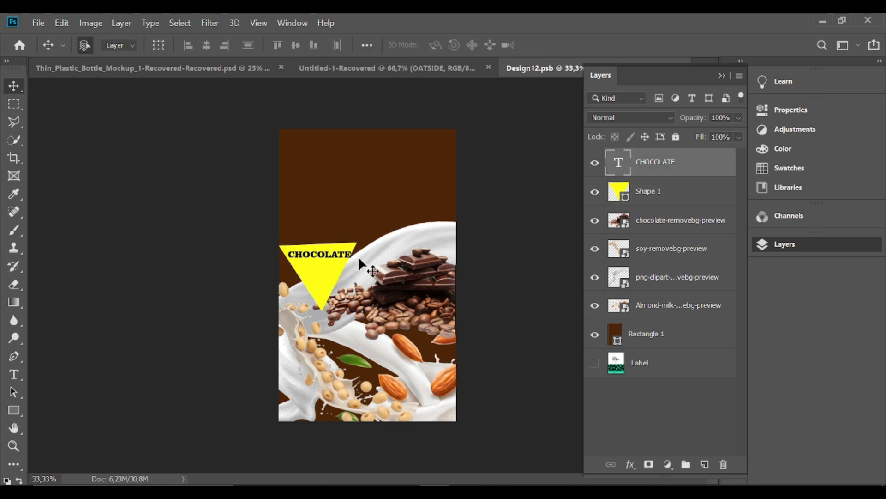
key("ctrl+t")
key("shift+Up")
key("shift+Left")
key("shift+Up")
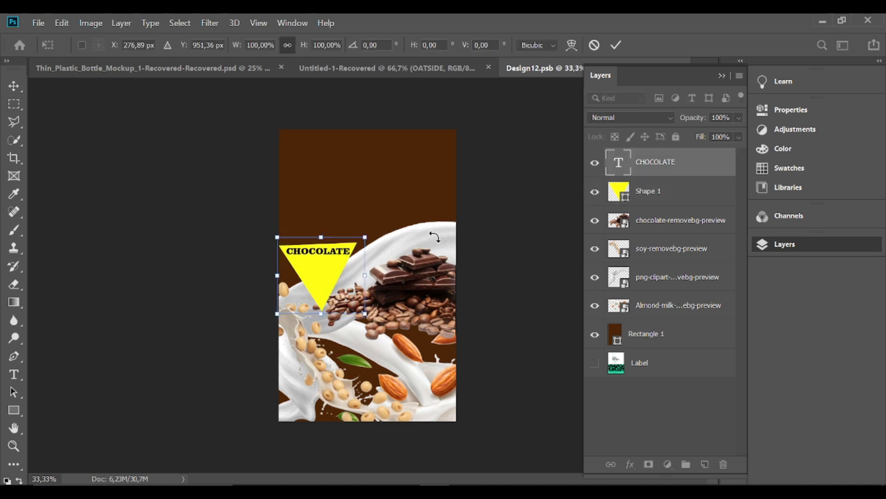
left_click(616, 45)
Rasterize the yellow triangle's Shape 1 layer and look at its pixel layer properties.
right_click(625, 196)
left_click(669, 208)
right_click(652, 194)
left_click(694, 265)
left_click(788, 110)
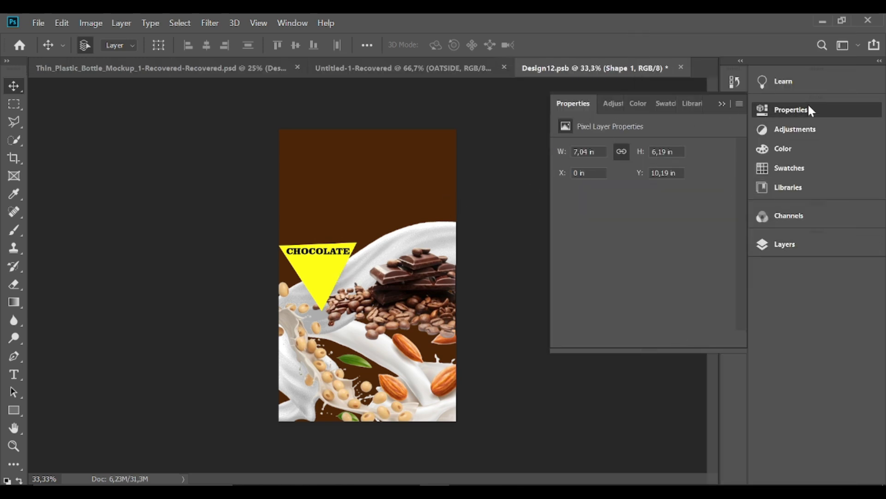
left_click(811, 110)
key("p")
left_click(327, 268)
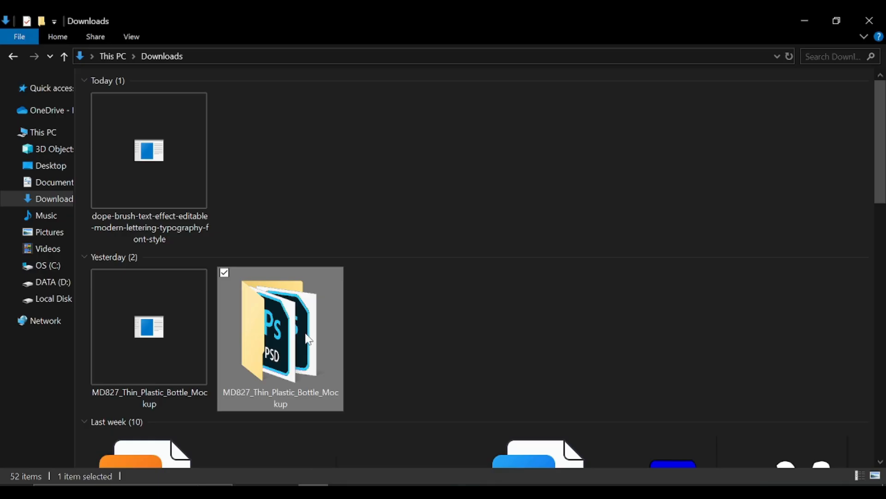
Place the chocolate oatside image from Downloads, scale it to about 55% and centre it in the triangle beneath CHOCOLATE.
scroll(348, 309, "down", 10)
scroll(348, 309, "down", 3)
left_click_drag(152, 360, 318, 284)
left_click_drag(354, 313, 335, 286)
mouse_move(319, 256)
left_mouse_down()
mouse_move(325, 266)
mouse_move(333, 261)
left_mouse_up()
left_click_drag(318, 291, 321, 287)
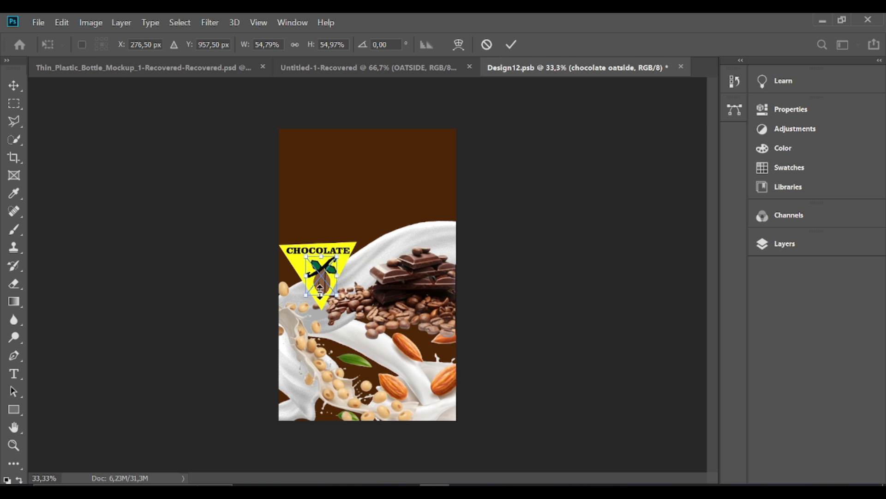
left_click_drag(325, 272, 322, 271)
left_click(511, 45)
left_click(548, 241)
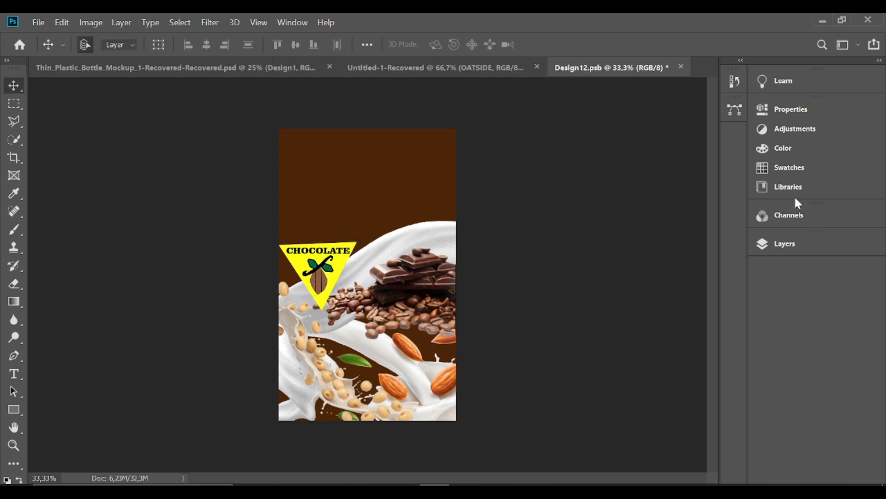
Rasterize the chocolate oatside layer and deselect it.
left_click(759, 243)
right_click(642, 202)
left_click(679, 259)
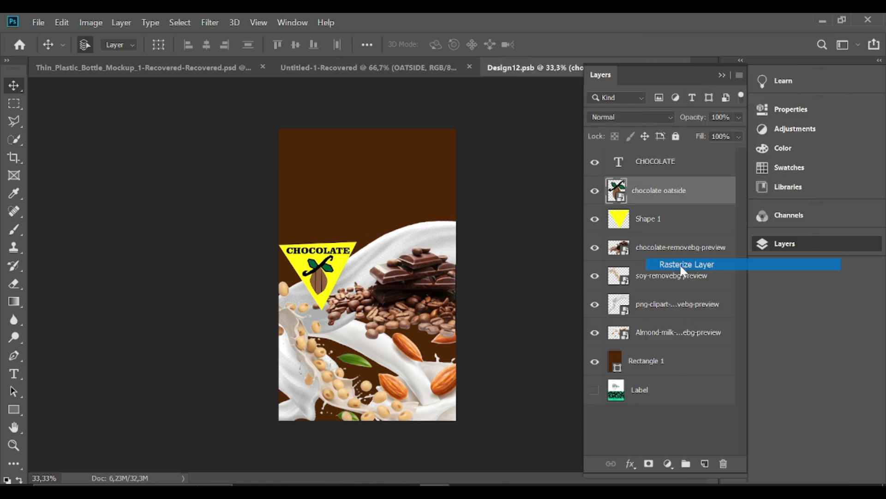
left_click(467, 230)
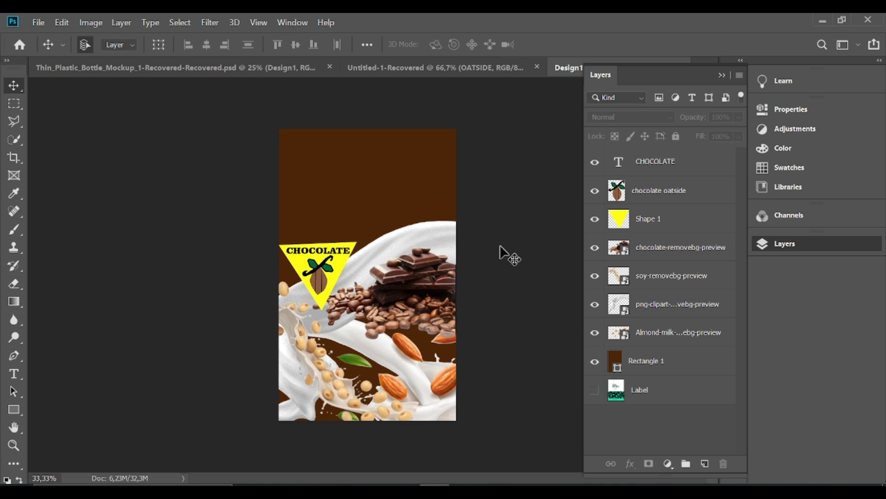
Write OATSIDE at 72 pt in the brown area above the triangle.
key("t")
left_click(323, 167)
left_click(382, 44)
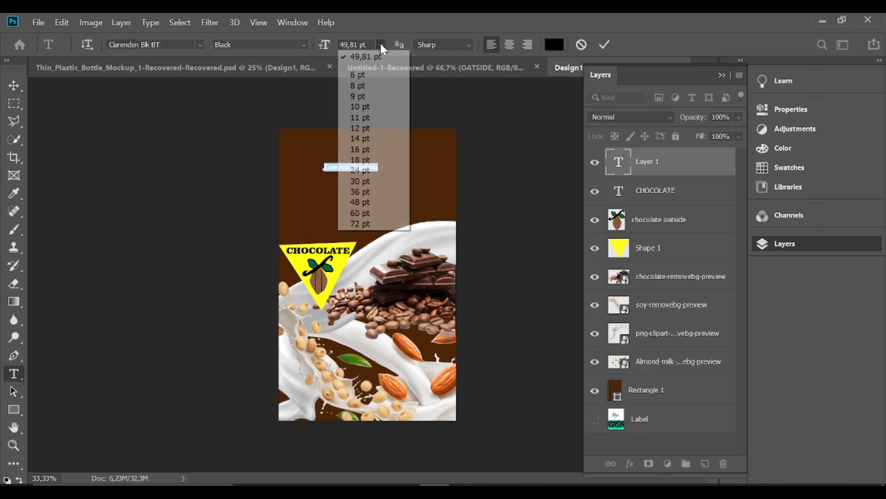
left_click(362, 224)
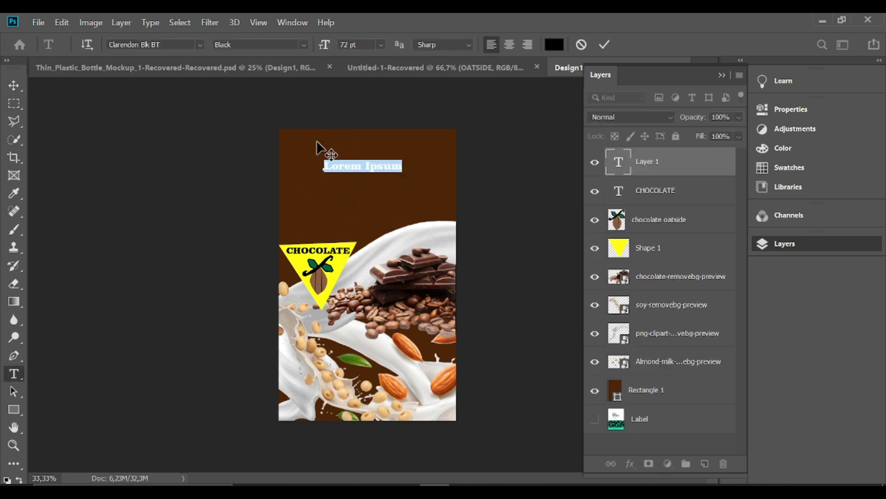
type("OATSIDE")
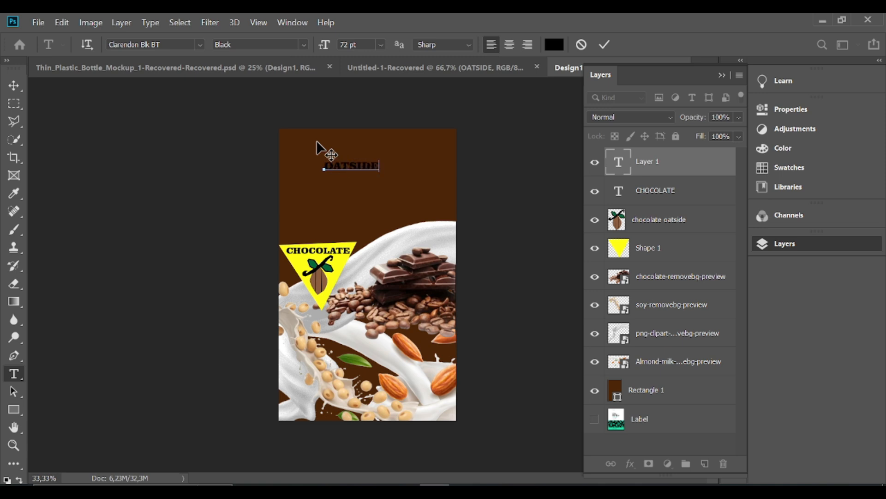
Colour the OATSIDE text white and commit it.
double_click(365, 163)
left_click(560, 48)
left_click(262, 96)
left_click(572, 92)
left_click(605, 44)
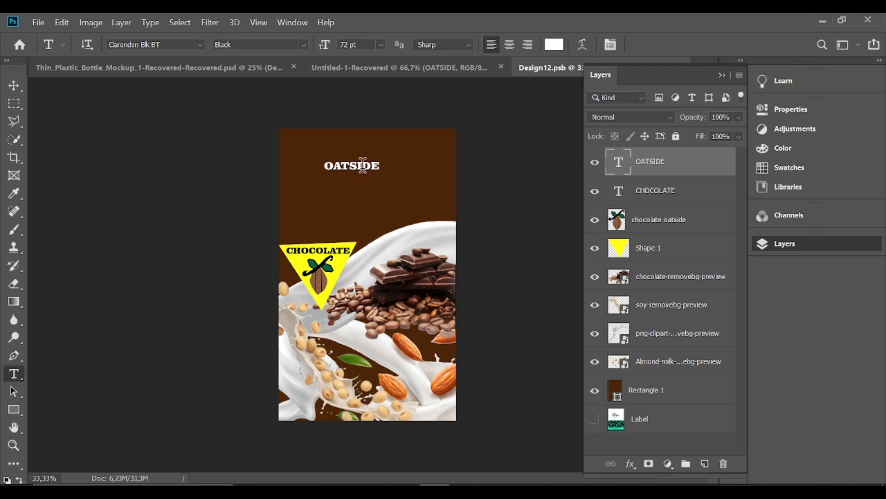
Change the CHOCOLATE text's font to Exotc350 Bd BT.
key("v")
left_click(354, 264)
double_click(319, 250)
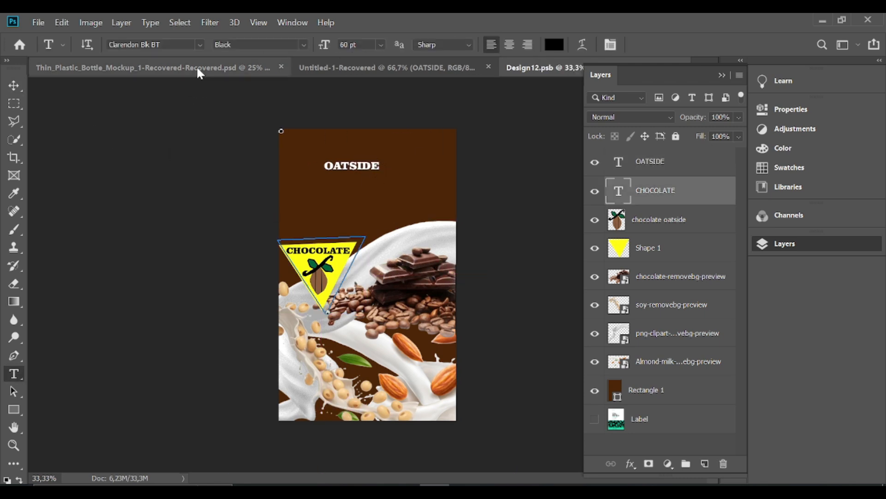
left_click(199, 44)
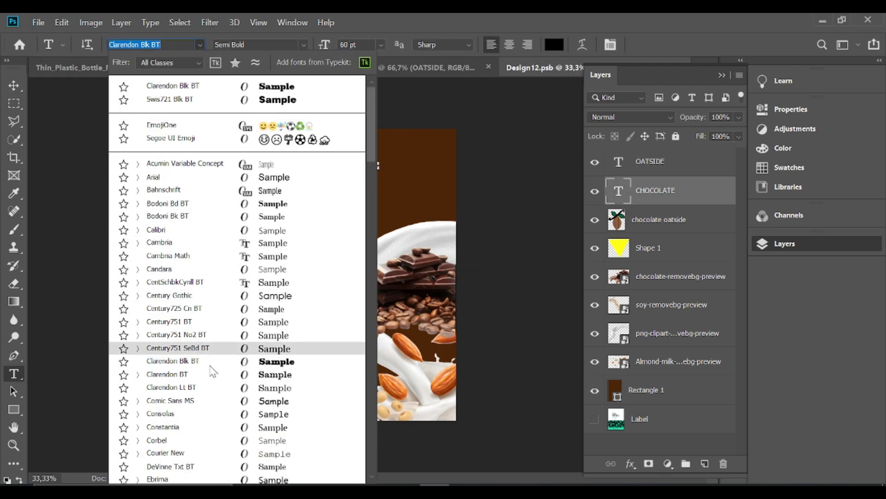
scroll(205, 392, "down", 3)
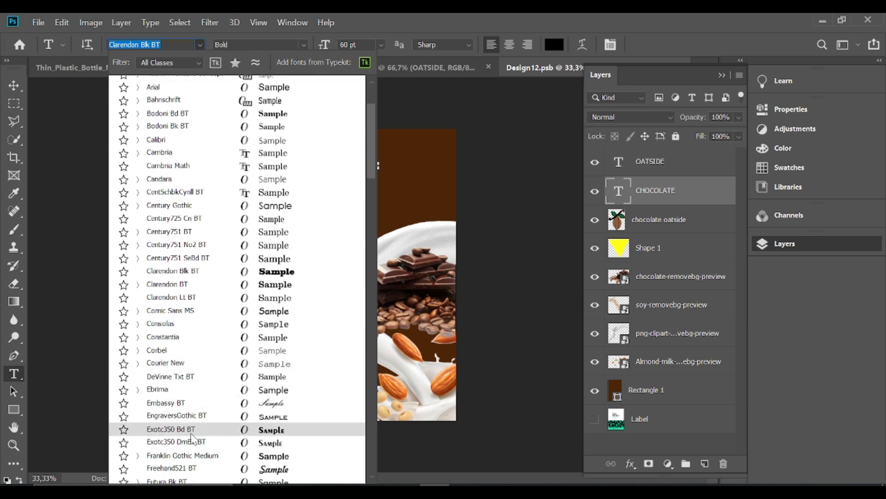
left_click(185, 430)
left_click(14, 86)
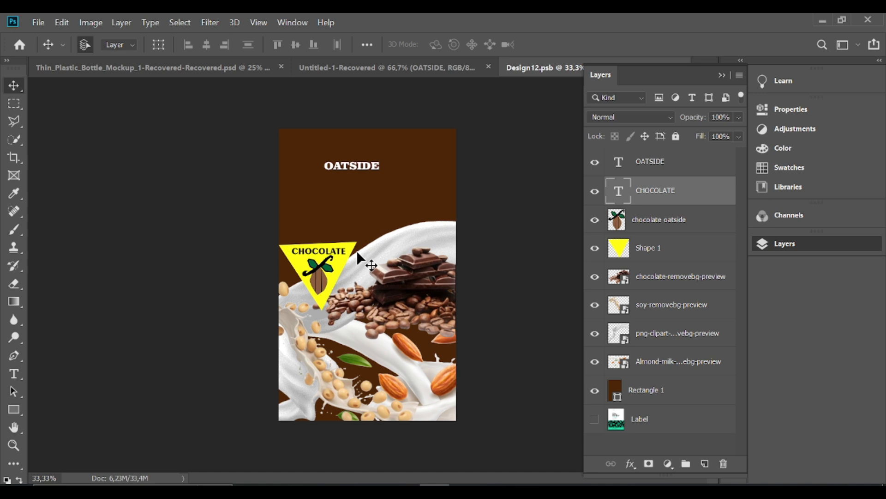
Scale the OATSIDE text to about 255% and centre it near the top of the label.
left_click(215, 232)
left_click(356, 170)
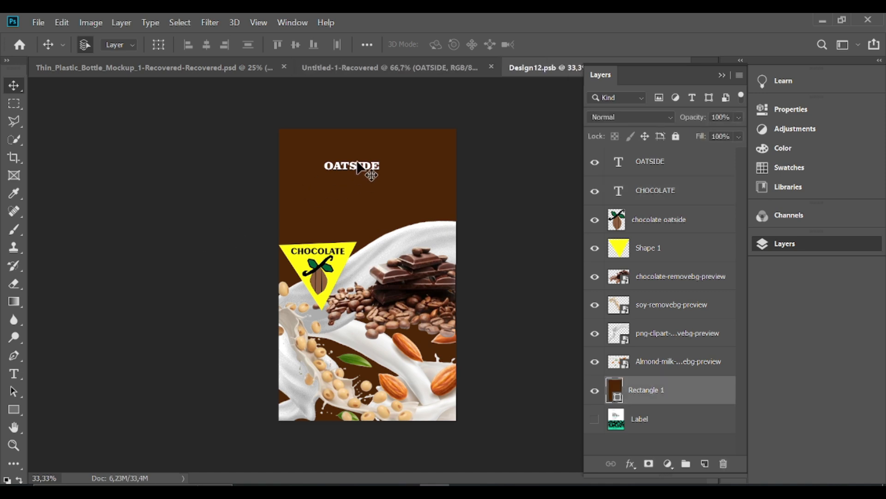
key("ctrl+t")
left_click(614, 43)
left_click(649, 161)
key("ctrl+t")
left_click_drag(380, 172, 436, 204)
left_click_drag(325, 185, 303, 197)
left_click_drag(379, 174, 377, 151)
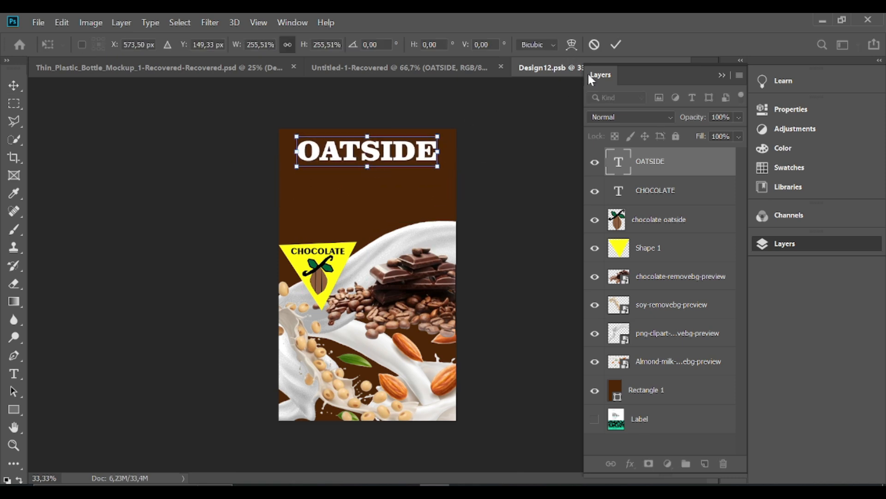
Warp the OATSIDE heading, comparing the Arch style and choosing Flag.
left_click(571, 44)
left_click(178, 45)
left_click(166, 145)
left_click(178, 45)
left_click(161, 201)
Try the Arc, Arc Lower, Arc Upper and Wave warp styles on the OATSIDE heading.
left_click(177, 44)
left_click(157, 102)
left_click(178, 44)
left_click(157, 114)
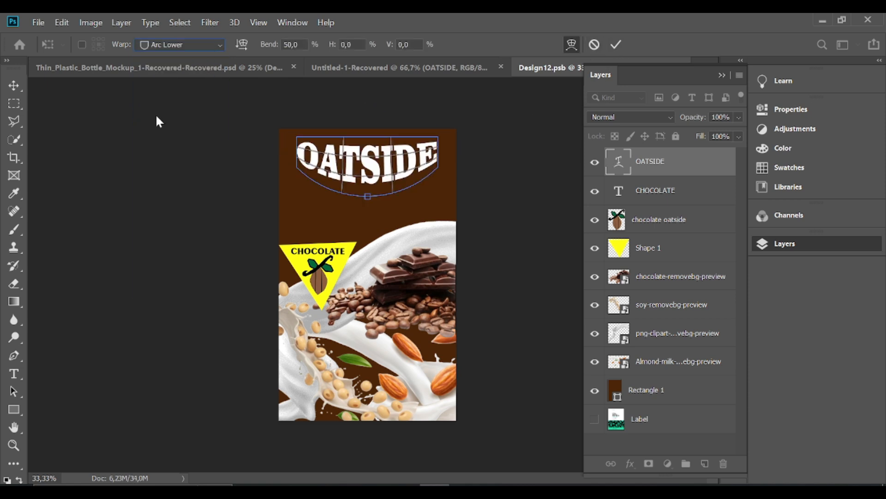
left_click(165, 45)
left_click(167, 125)
left_click(166, 44)
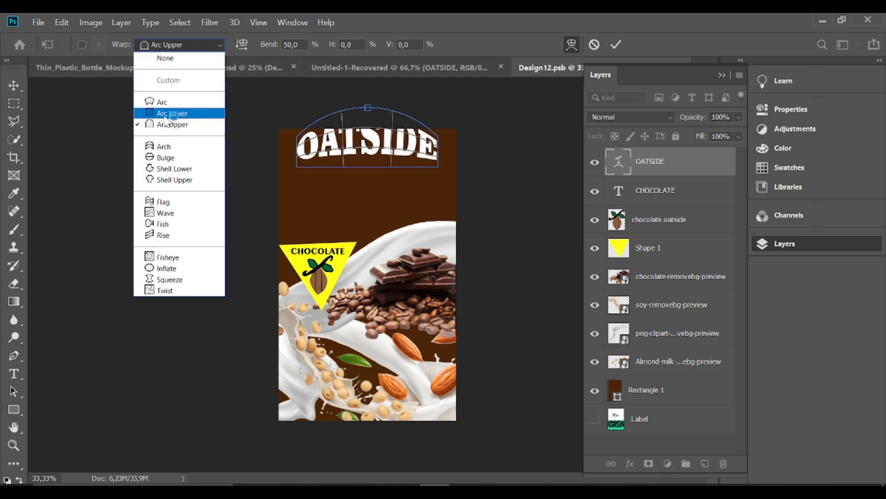
left_click(168, 208)
Apply the Flag warp to the OATSIDE heading and move it slightly down.
left_click(169, 46)
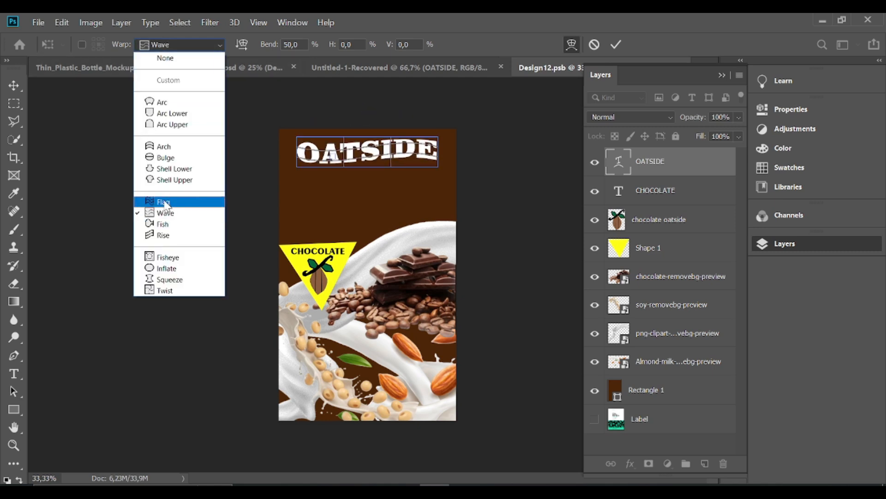
left_click(166, 199)
left_click(617, 44)
left_click_drag(371, 145, 374, 162)
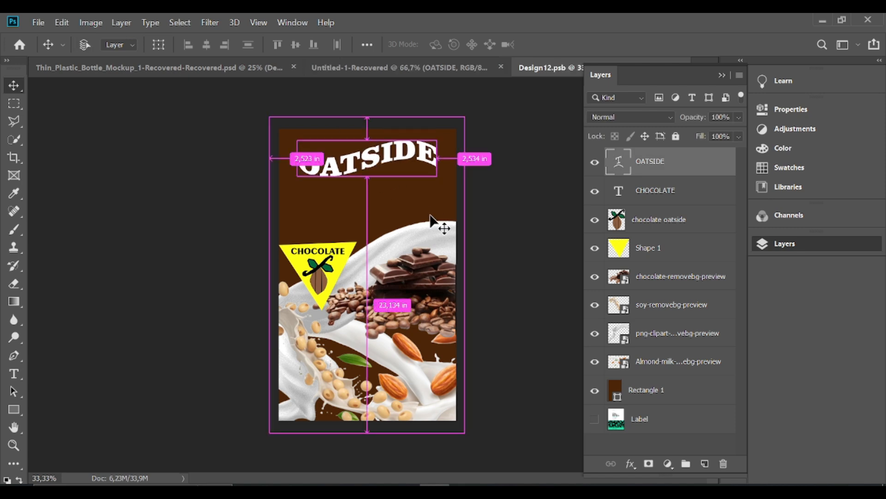
Duplicate the OATSIDE text layer and shift the copy down beneath the original heading.
key("ctrl+j")
key("shift+Down")
key("shift+Down")
key("shift+Down")
key("shift+Down")
key("shift+Down")
key("shift+Down")
key("shift+Down")
key("shift+Down")
key("shift+Down")
key("shift+Down")
key("shift+Down")
key("shift+Down")
key("shift+Down")
key("shift+Down")
key("shift+Down")
key("shift+Down")
key("shift+Down")
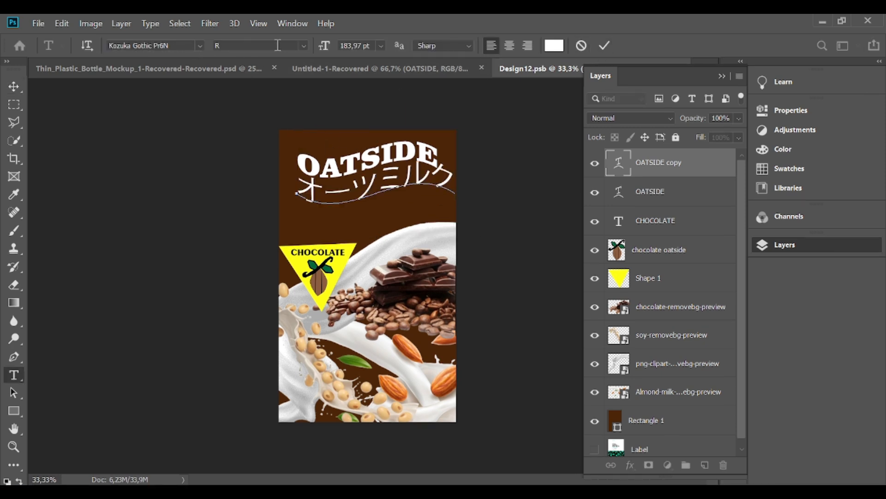
Commit the オーツミルク text on the duplicated heading layer.
left_click(382, 47)
left_click(371, 154)
left_click(603, 49)
key("v")
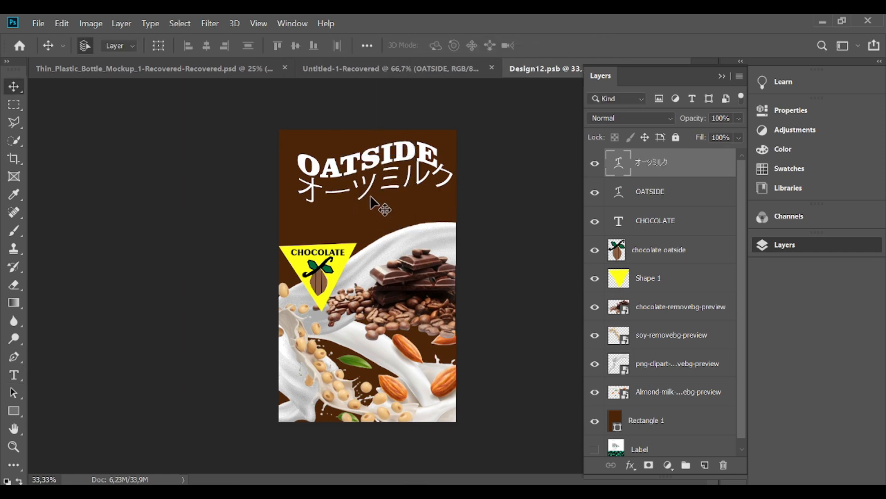
key("ctrl+t")
left_click_drag(454, 236, 410, 222)
key("ctrl+z")
left_click(571, 46)
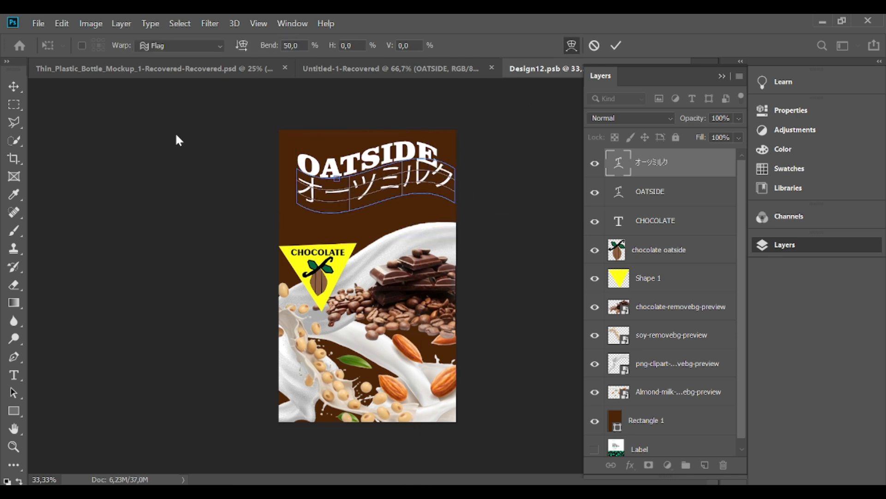
left_click(594, 45)
key("ctrl+t")
key("Escape")
Set the オーツミルク text to 48 pt and place it beneath the middle of the OATSIDE heading.
double_click(391, 189)
left_click(380, 45)
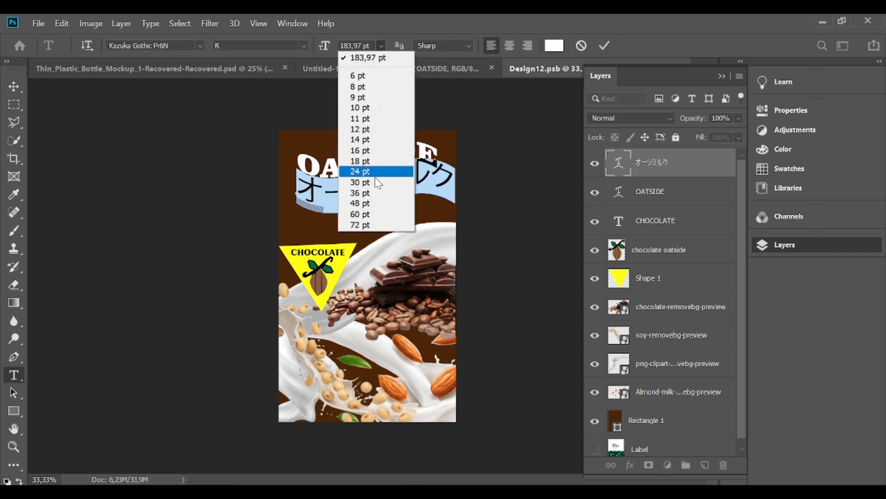
left_click(377, 203)
left_click(381, 45)
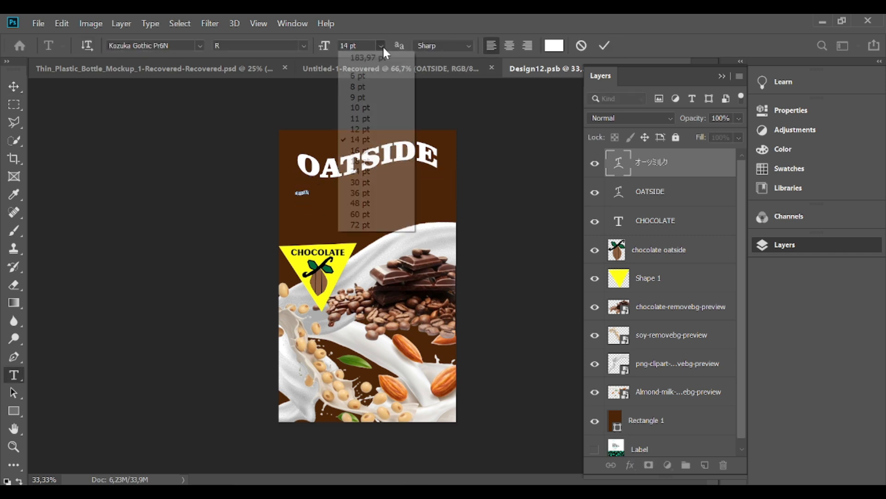
left_click(374, 203)
left_click_drag(347, 204, 398, 194)
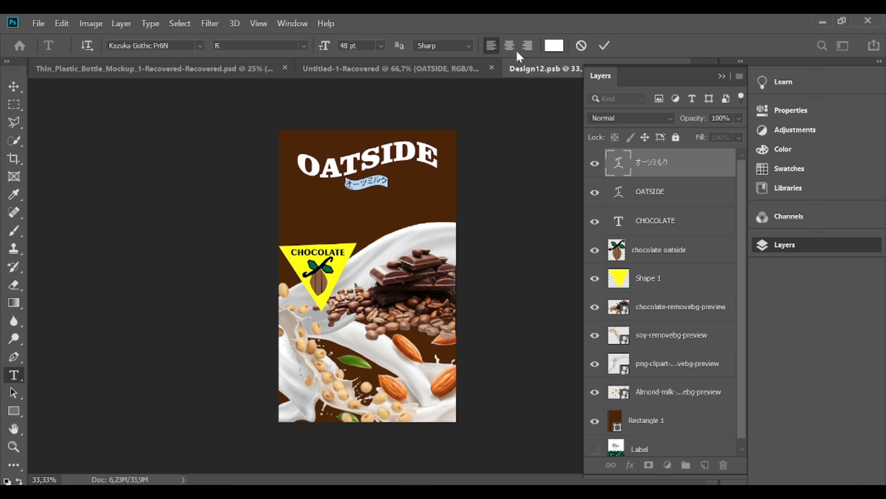
left_click(605, 45)
left_click(604, 45)
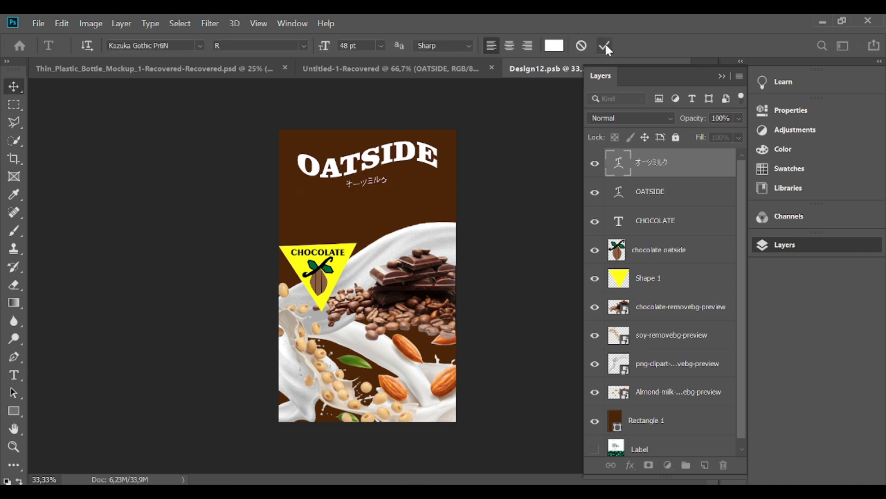
double_click(365, 184)
left_click(604, 45)
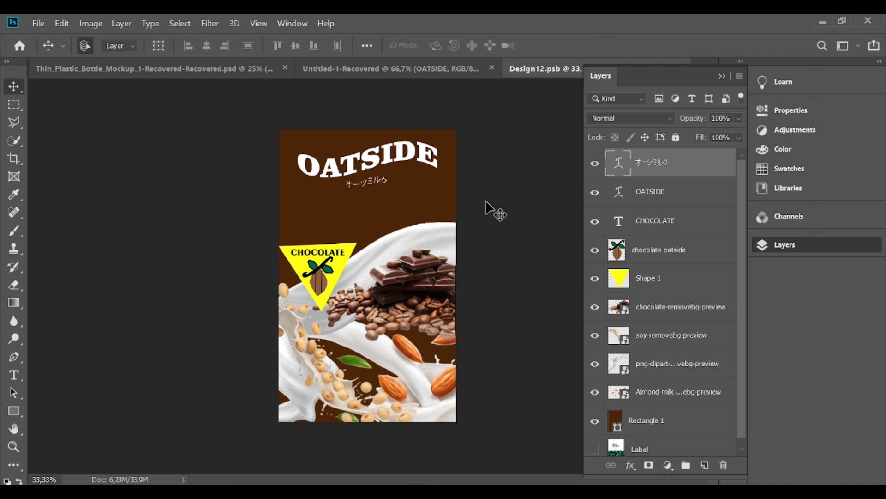
left_click(485, 200)
Try several warp styles on the オーツミルク text and apply the Rise warp.
left_click(386, 182)
key("ctrl+t")
left_click(571, 46)
left_click(183, 45)
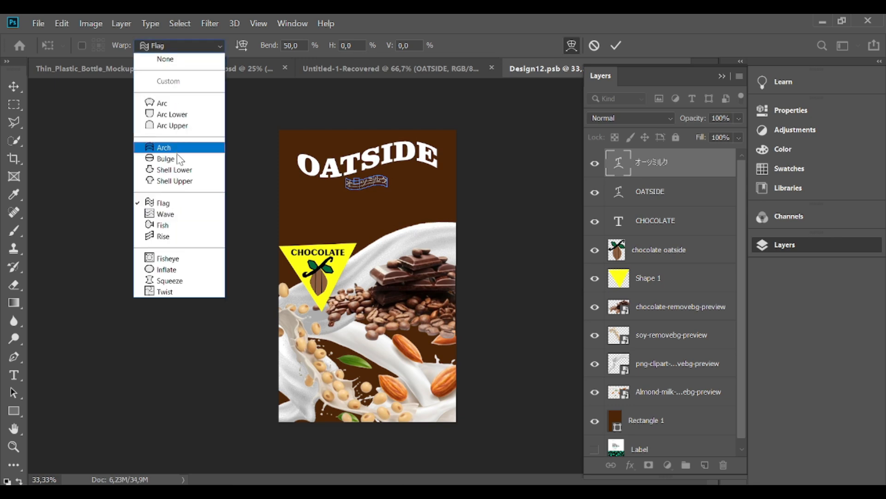
left_click(167, 203)
left_click(164, 47)
left_click(163, 124)
left_click(166, 46)
left_click(163, 103)
left_click(166, 46)
left_click(162, 236)
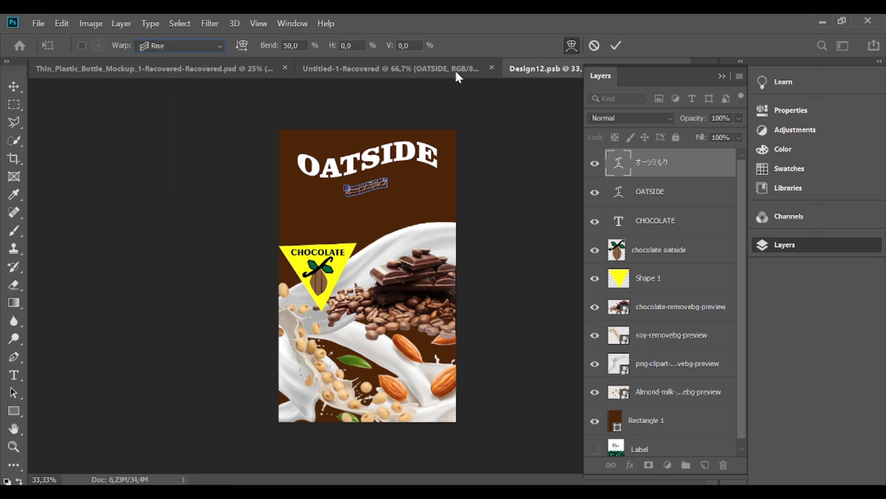
left_click(616, 46)
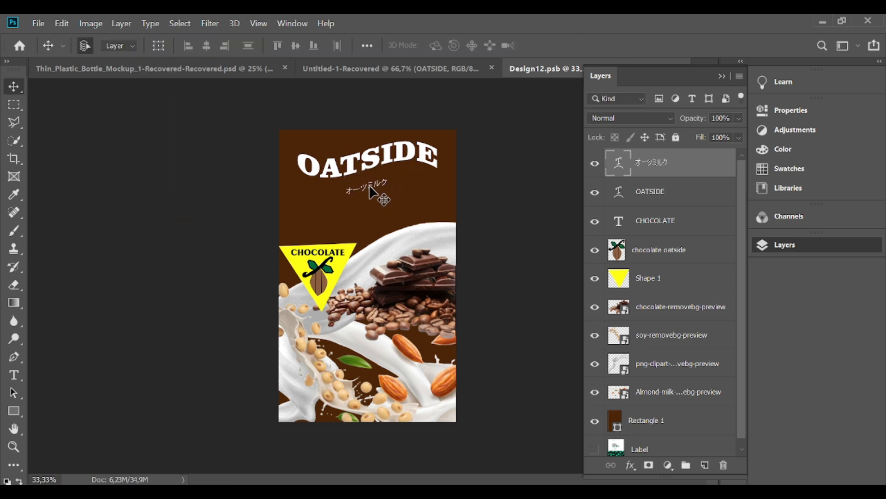
Enlarge the オーツミルク text and centre it just beneath the OATSIDE heading.
key("ctrl+t")
mouse_move(388, 177)
left_mouse_down()
mouse_move(411, 157)
mouse_move(377, 178)
left_mouse_up()
left_click(616, 45)
left_click(380, 181)
left_click(500, 174)
left_click(370, 178)
left_click(458, 178)
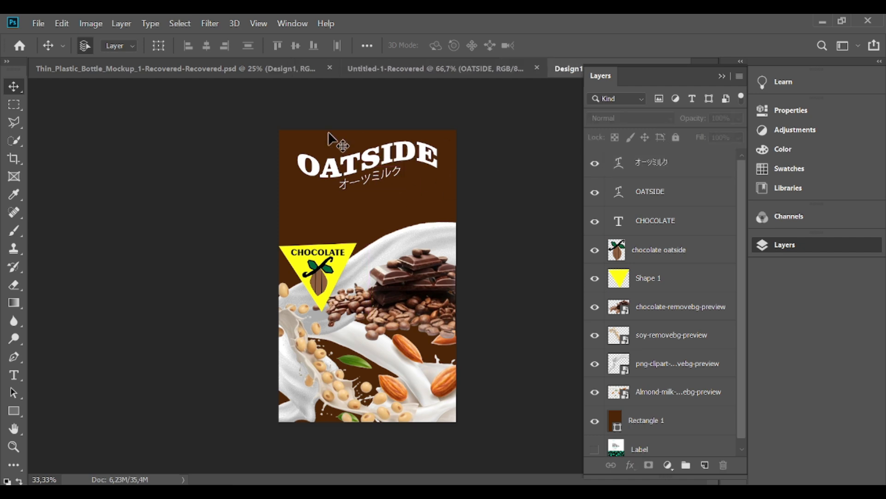
Save the label design and close the Untitled-1-Recovered document.
left_click(35, 28)
left_click(71, 180)
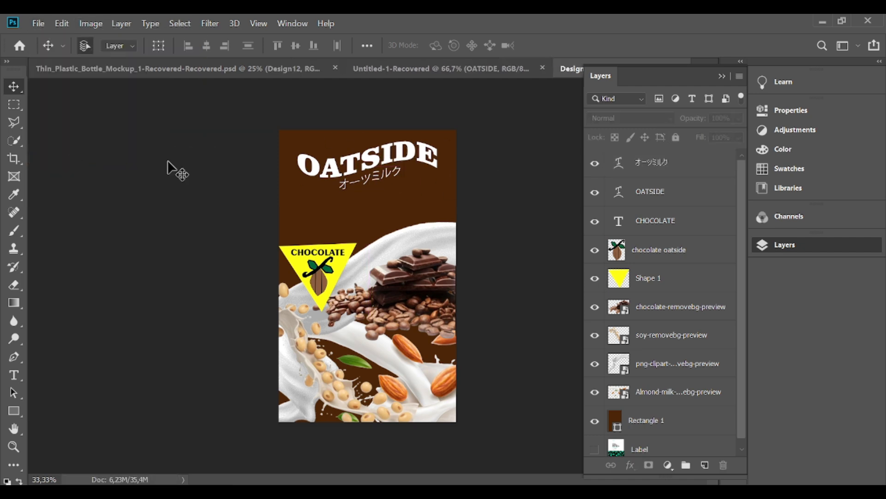
left_click(422, 70)
left_click(547, 68)
left_click(483, 213)
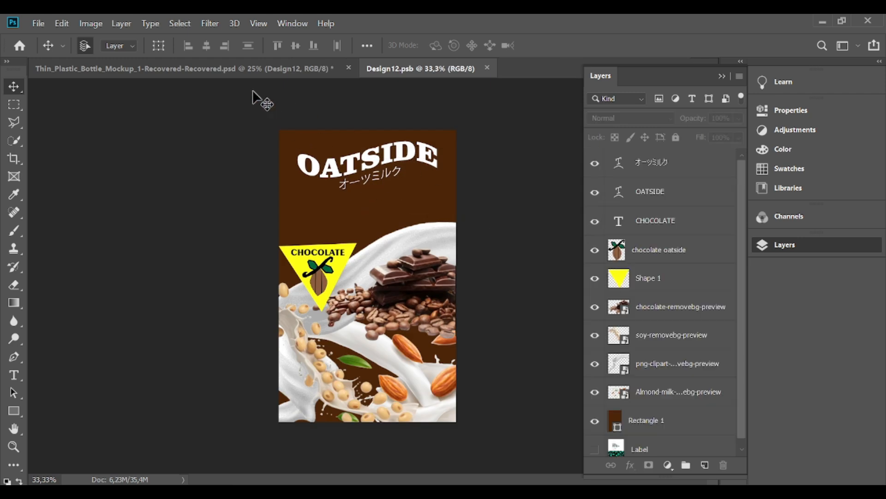
Check how the headings sit on the bottle in the Thin_Plastic_Bottle_Mockup_1 document.
left_click(38, 24)
left_click(262, 139)
left_click(185, 69)
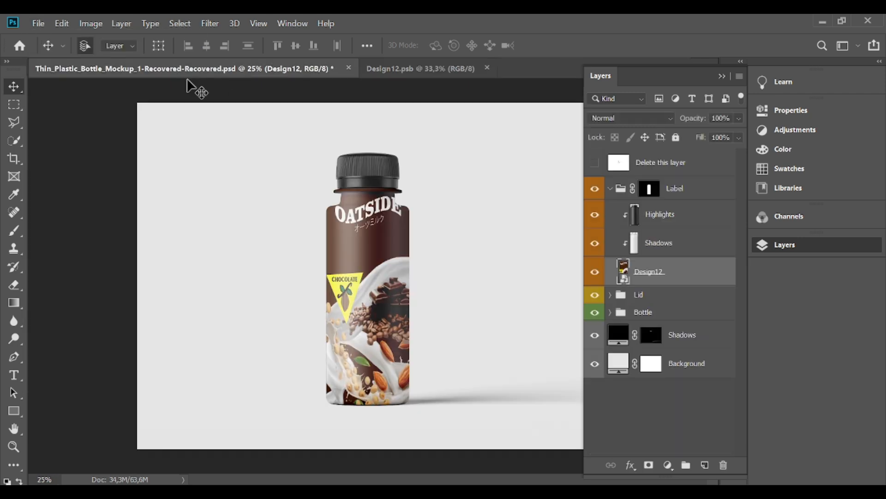
Move the OATSIDE heading and the オーツミルク text lower on the Design12.psb label.
left_click(410, 69)
left_click_drag(381, 176, 381, 207)
double_click(371, 167)
left_click(605, 45)
left_click_drag(421, 150, 378, 228)
left_click_drag(384, 198, 383, 192)
left_click_drag(375, 228, 374, 216)
Save the label with the lowered headings and check it on the bottle mockup.
left_click(45, 25)
left_click(84, 159)
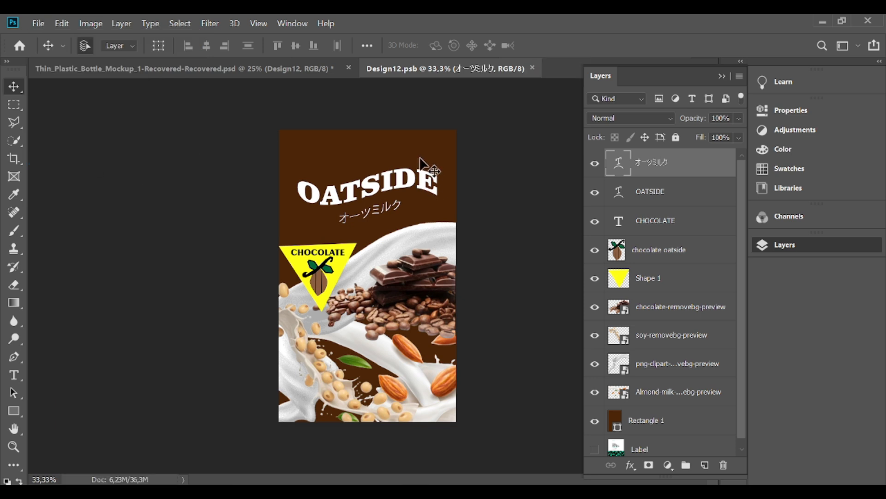
left_click(167, 74)
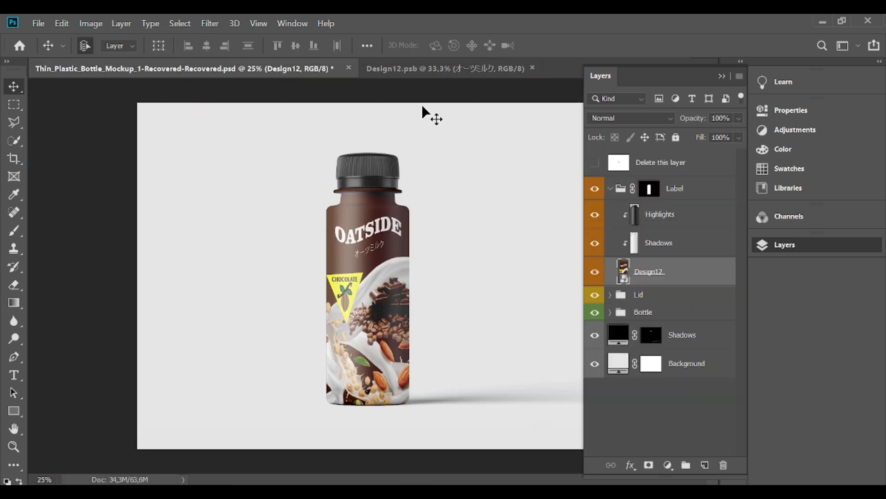
Try several other warp styles, including Twist, on the オーツミルク text in Design12.psb.
left_click(444, 69)
key("ctrl+t")
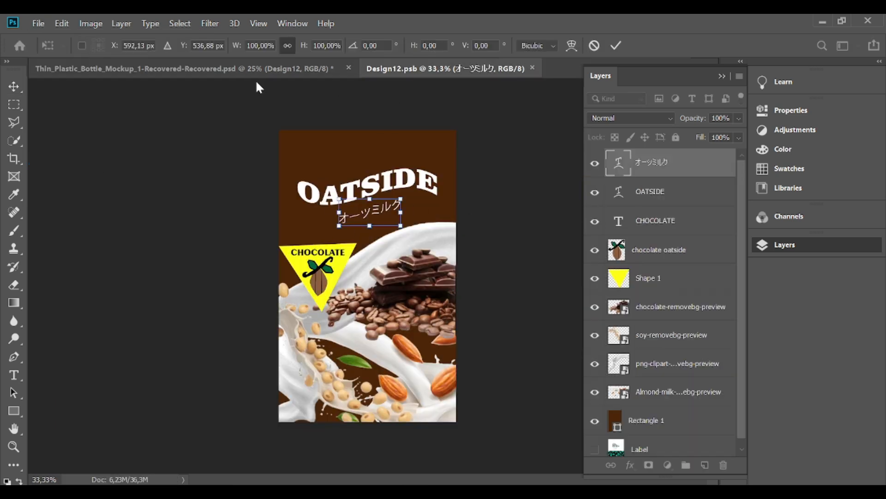
left_click(575, 47)
left_click(180, 45)
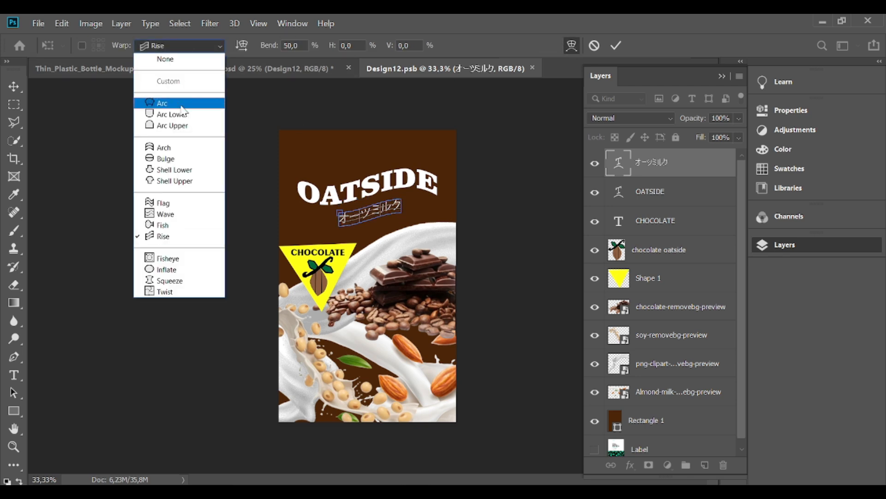
left_click(185, 176)
left_click(181, 45)
left_click(170, 169)
left_click(162, 46)
left_click(169, 280)
left_click(184, 46)
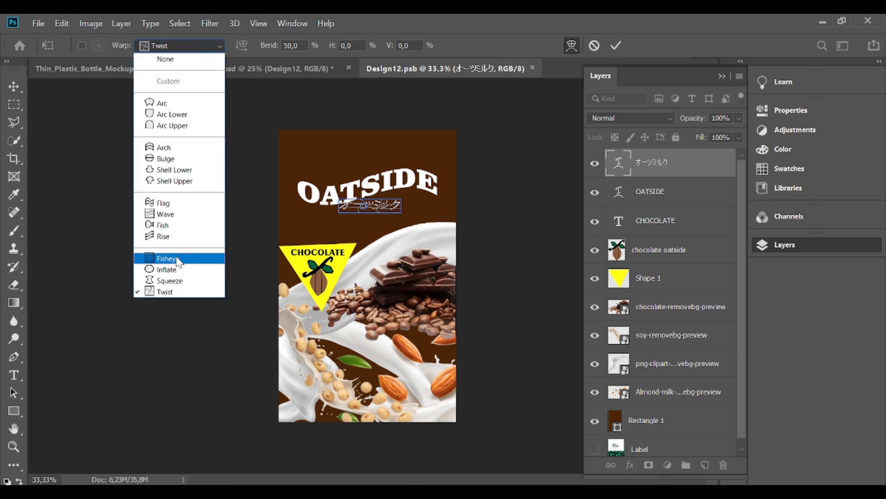
left_click(167, 269)
left_click(179, 46)
left_click(169, 279)
left_click(180, 45)
left_click(173, 291)
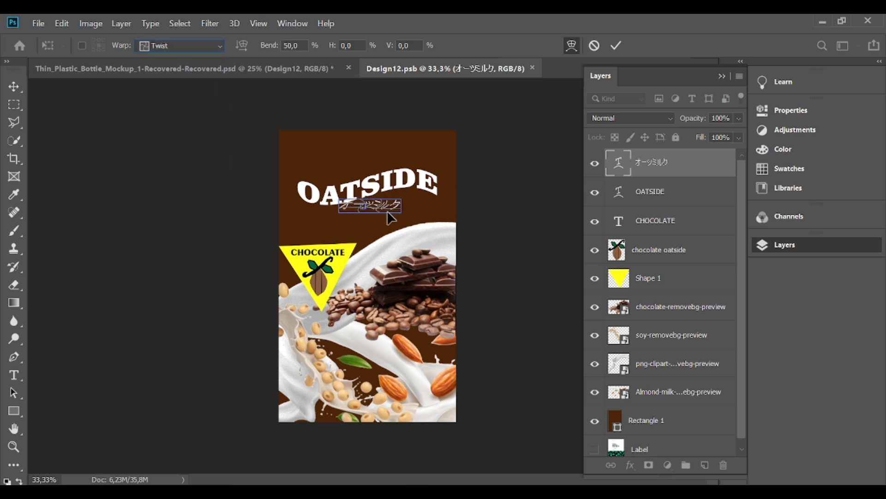
Apply the Flag warp to the オーツミルク text, then scale it to about 86% and rotate it about -9°.
left_click(173, 46)
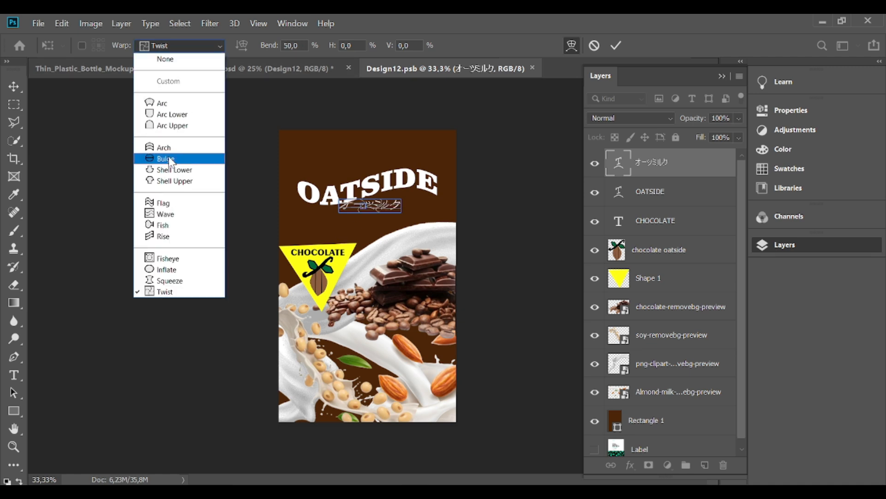
left_click(169, 209)
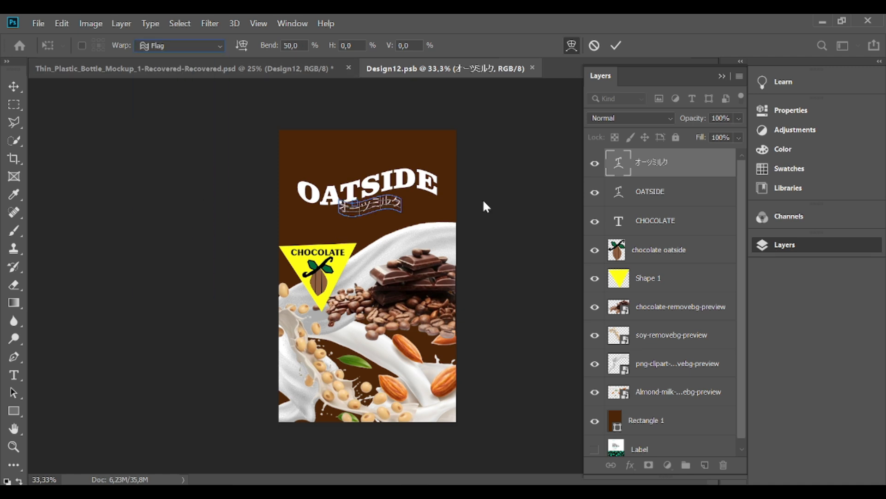
left_click(617, 45)
key("ctrl+t")
left_click_drag(410, 240, 401, 207)
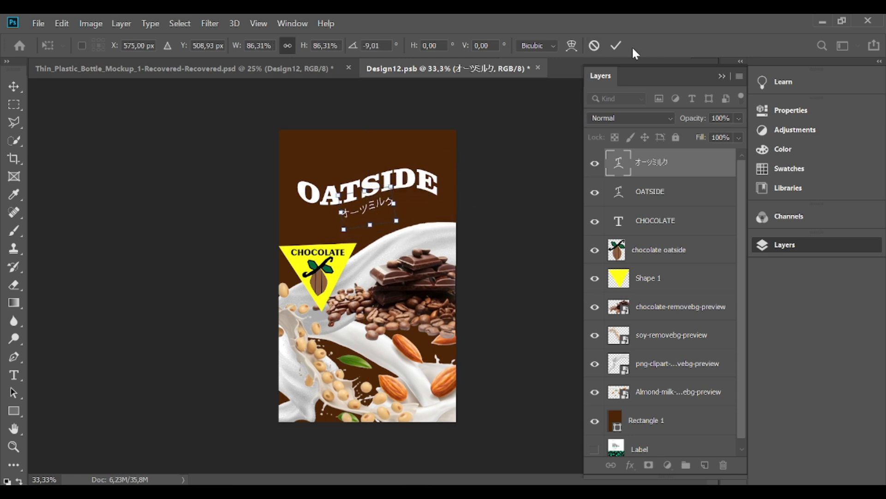
left_click(616, 45)
Save the label with the restyled オーツミルク text and inspect it on the bottle, toggling the Highlights layer.
left_click(451, 179)
left_click(38, 23)
left_click(46, 159)
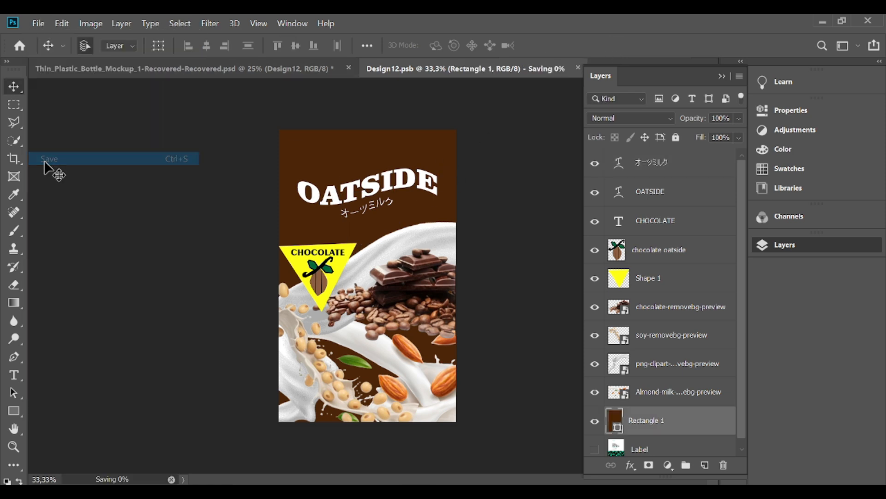
left_click(142, 69)
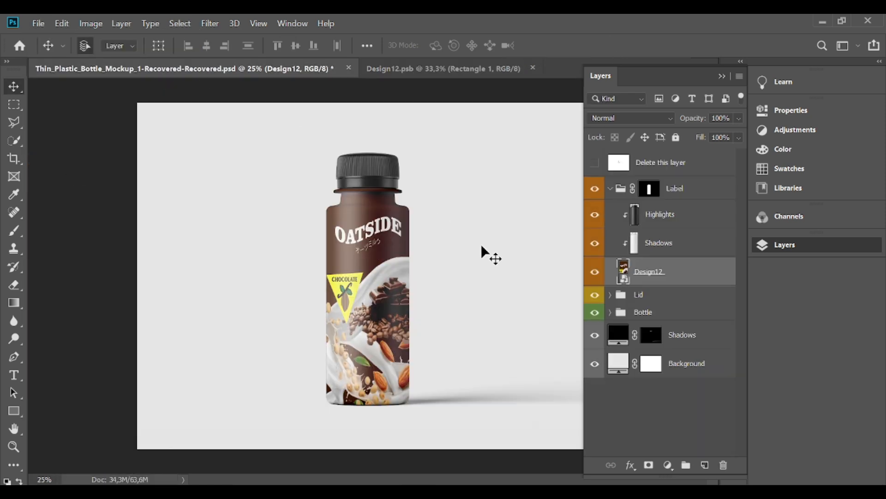
left_click(595, 215)
left_click(595, 214)
left_click(444, 68)
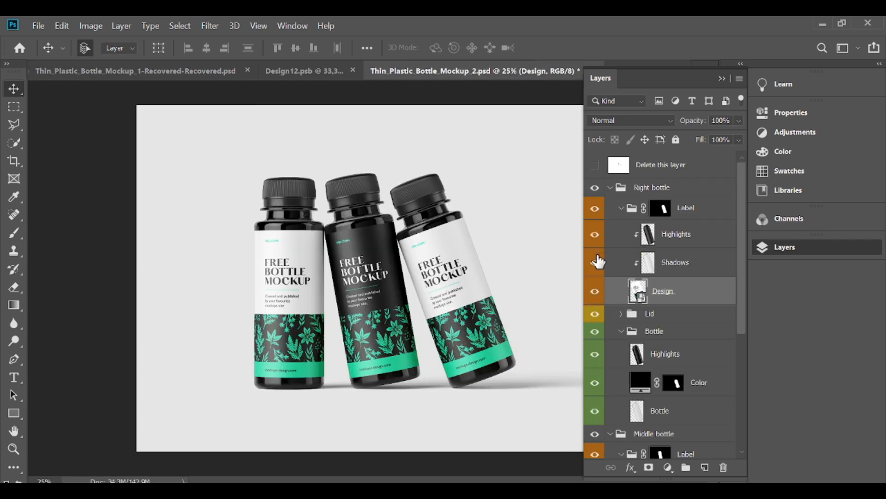
Toggle the right bottle's layers in Thin_Plastic_Bottle_Mockup_2 to identify them and open its label design for editing.
left_click(596, 188)
left_click(595, 209)
left_click(595, 209)
double_click(638, 291)
Copy all the chocolate label artwork layers from Design12.psb into Design2.psb, aligned to fill the canvas, and save it.
left_click(179, 70)
left_click(572, 73)
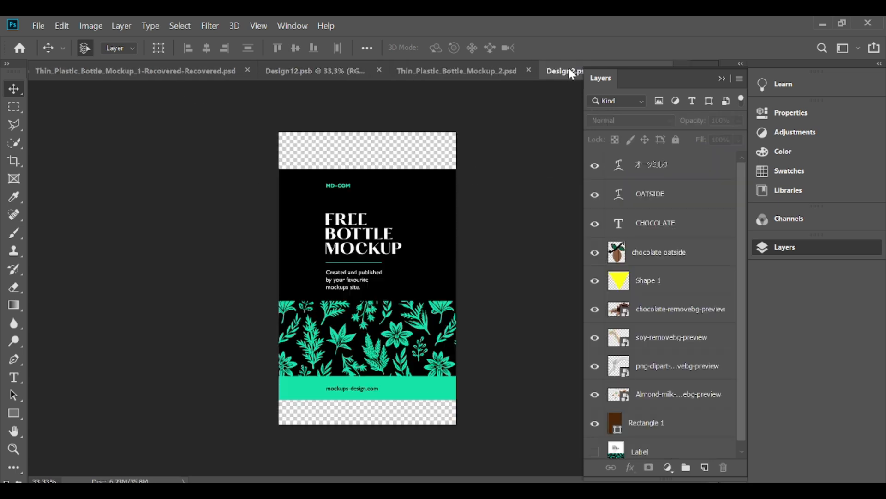
left_click(280, 69)
left_click_drag(223, 114, 529, 414)
left_click_drag(569, 254, 408, 199)
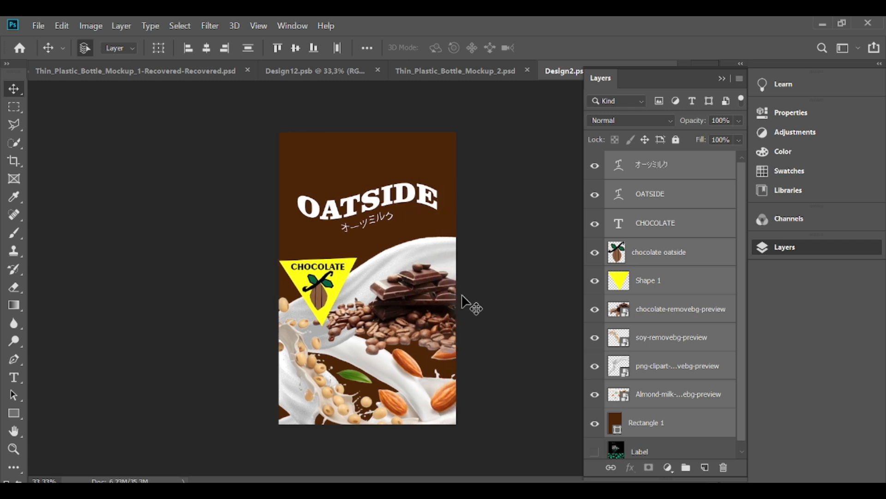
left_click(435, 95)
left_click(38, 26)
left_click(71, 159)
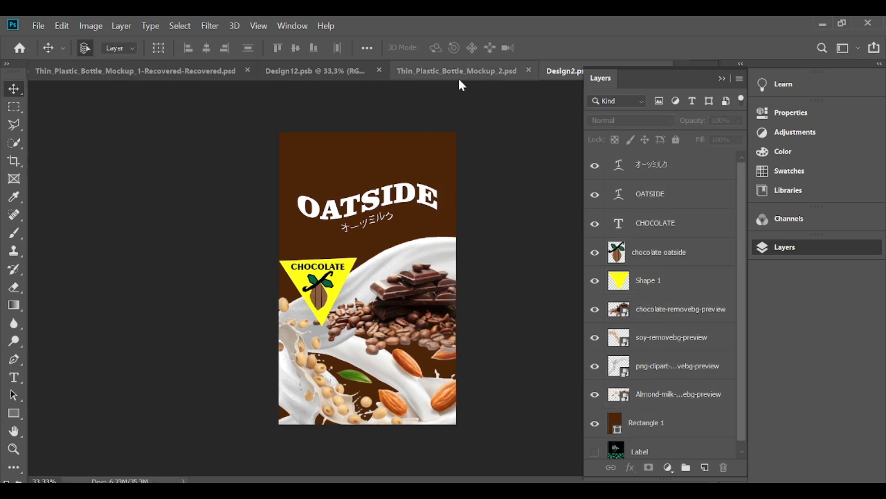
Bring up the layers of Design3.psb and hide its original Label layer.
left_click(721, 78)
left_click(687, 71)
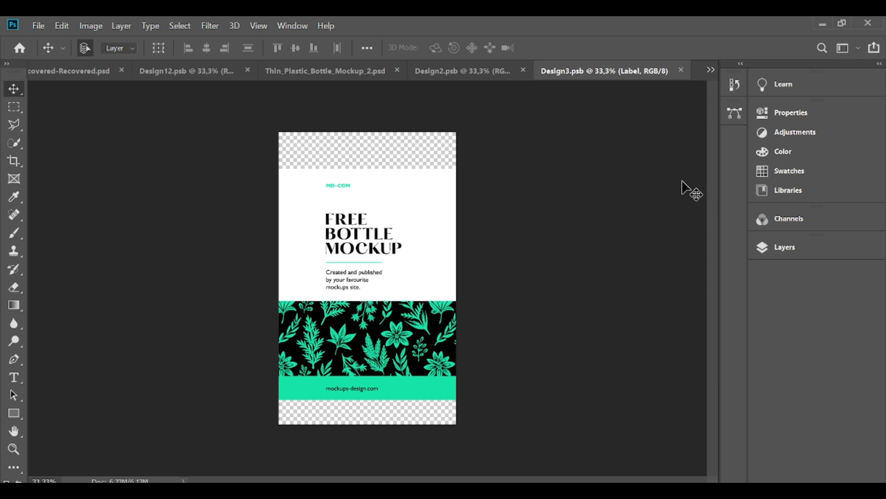
left_click(783, 248)
left_click(594, 165)
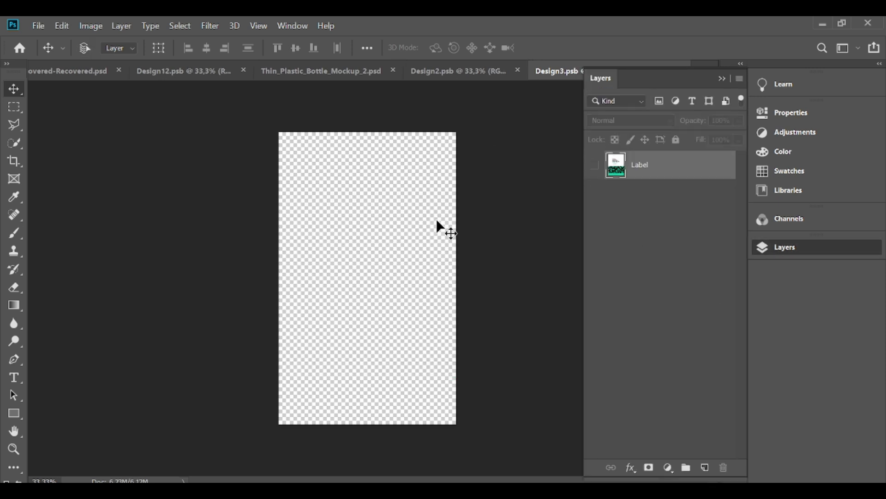
Paste the chocolate label artwork layers into Design3.psb and nudge them left to fit the canvas.
key("ctrl+v")
key("shift+Left")
key("shift+Left")
key("shift+Left")
key("shift+Left")
key("shift+Left")
key("shift+Left")
key("shift+Left")
key("shift+Left")
key("shift+Left")
key("shift+Left")
key("shift+Left")
key("shift+Left")
key("shift+Left")
key("shift+Left")
key("shift+Left")
key("shift+Left")
key("shift+Left")
key("shift+Left")
key("shift+Left")
key("shift+Left")
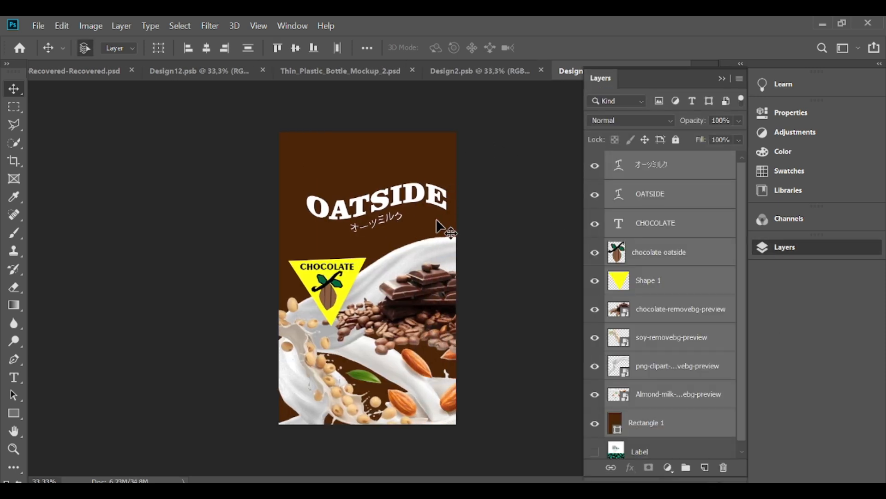
Save Design3.psb and check the labels on the bottles in Thin_Plastic_Bottle_Mockup_2.
left_click(35, 26)
left_click(57, 163)
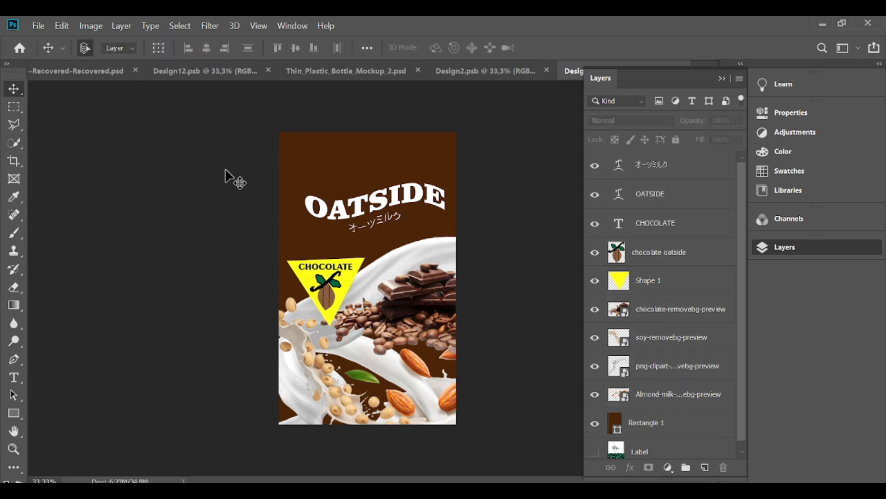
left_click(369, 74)
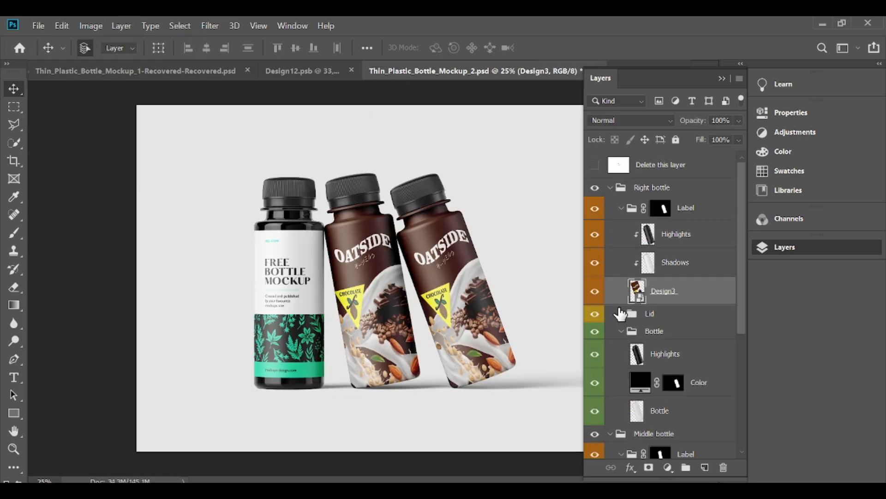
Open the label design of the left bottle's Label group for editing and hide its original Label layer.
scroll(692, 341, "down", 5)
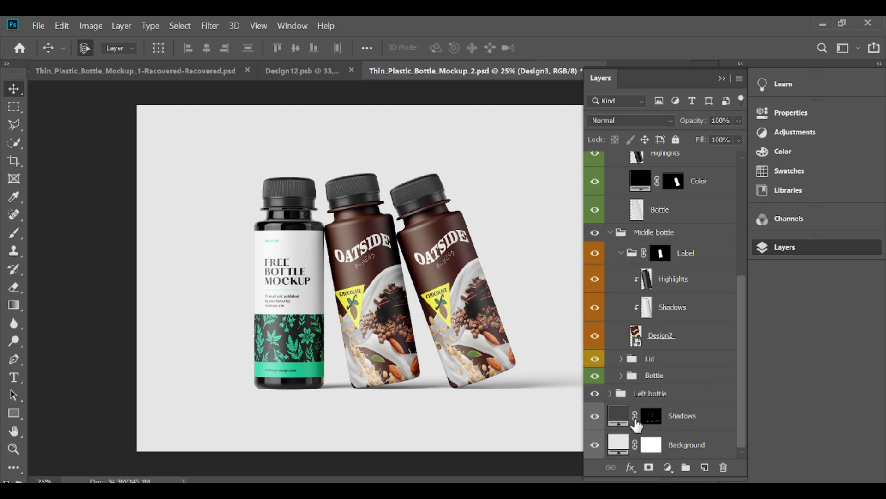
left_click(611, 392)
scroll(619, 392, "down", 1)
left_click(621, 363)
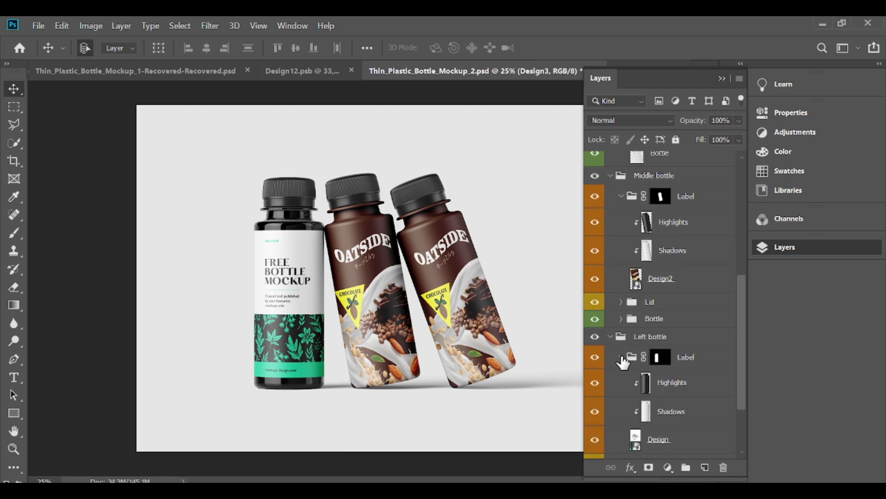
scroll(628, 358, "down", 2)
double_click(634, 354)
left_click(594, 167)
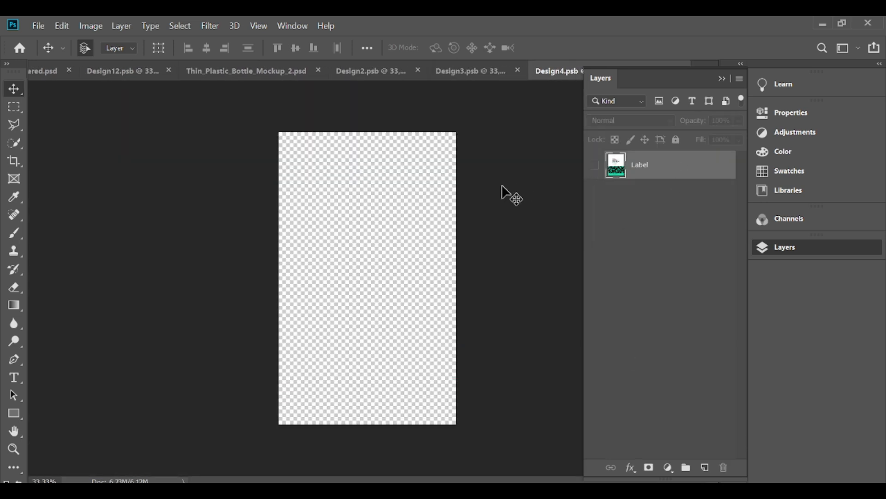
Paste the chocolate label artwork layers into Design4.psb and nudge them left until they cover the canvas.
key("ctrl+v")
key("shift+Left")
key("shift+Left")
key("shift+Left")
key("shift+Left")
key("shift+Left")
key("shift+Left")
key("shift+Left")
key("shift+Left")
key("shift+Left")
key("shift+Left")
key("shift+Left")
key("shift+Left")
key("shift+Left")
key("shift+Left")
key("shift+Left")
key("shift+Left")
key("shift+Left")
key("shift+Left")
key("shift+Left")
key("shift+Left")
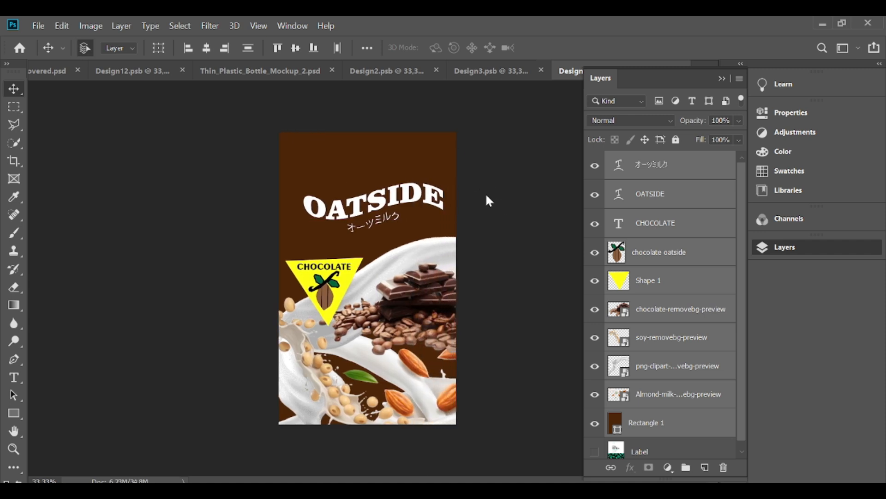
Save Design4.psb and check the updated left bottle in Thin_Plastic_Bottle_Mockup_2.
left_click(43, 26)
left_click(47, 160)
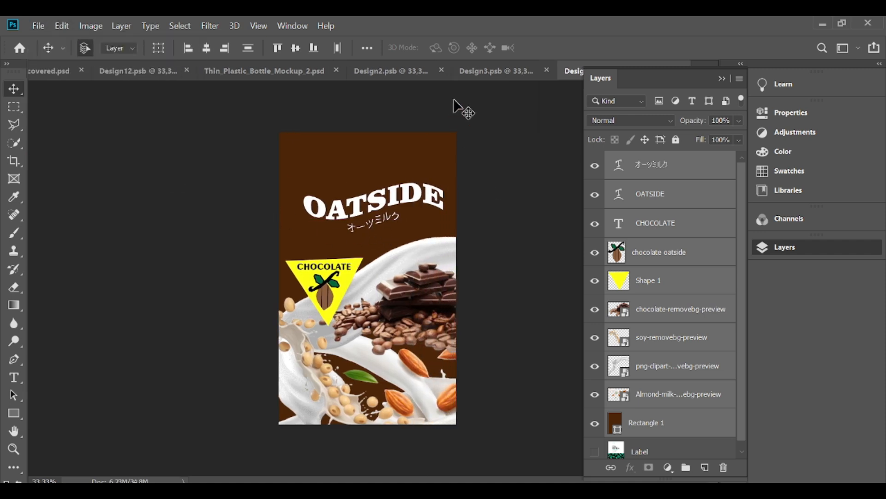
left_click(281, 72)
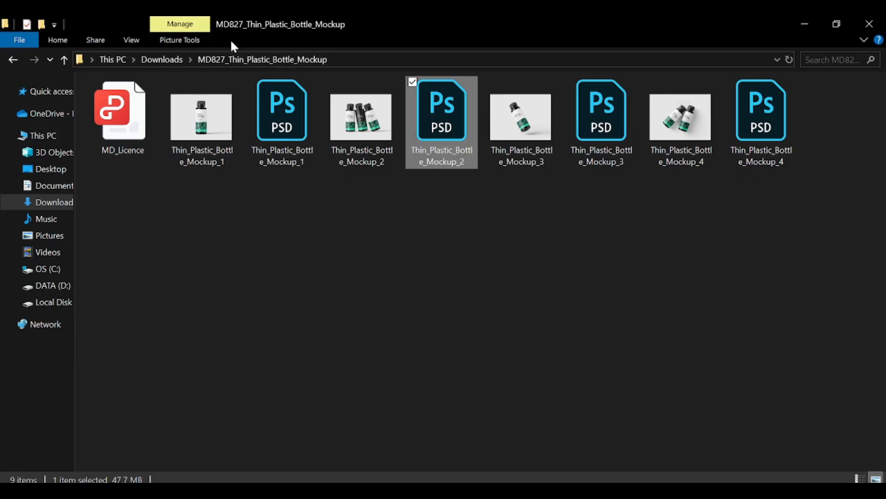
Open the Thin_Plastic_Bottle_Mockup_4 PSD from the MD827_Thin_Plastic_Bottle_Mockup folder in Downloads.
left_click(162, 59)
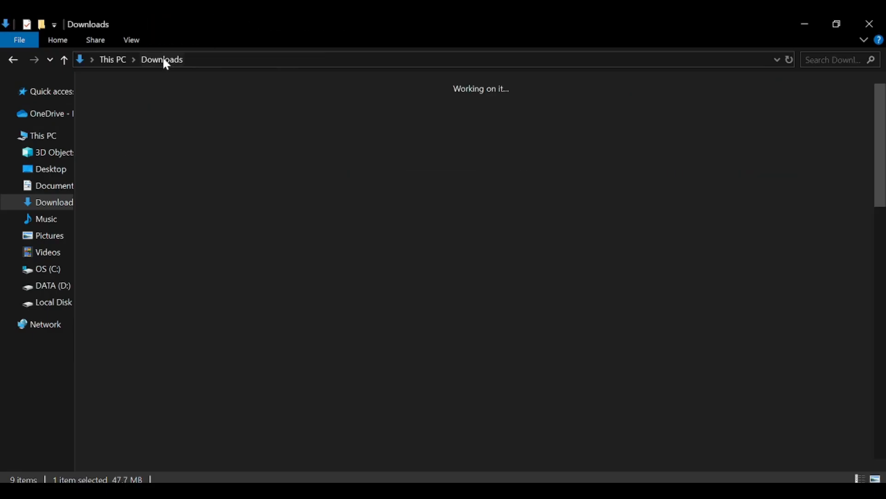
double_click(192, 360)
right_click(756, 110)
left_click(497, 90)
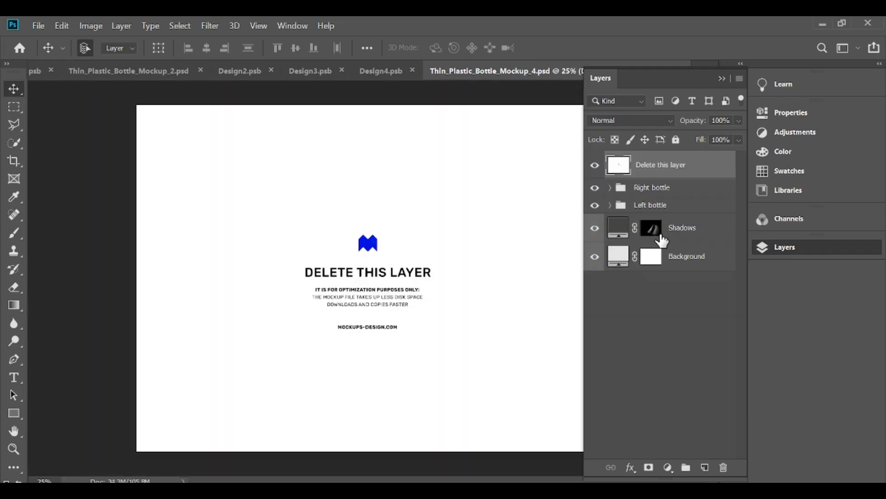
Hide the "Delete this layer" layer and open the label design of the Right bottle group for editing.
left_click(595, 165)
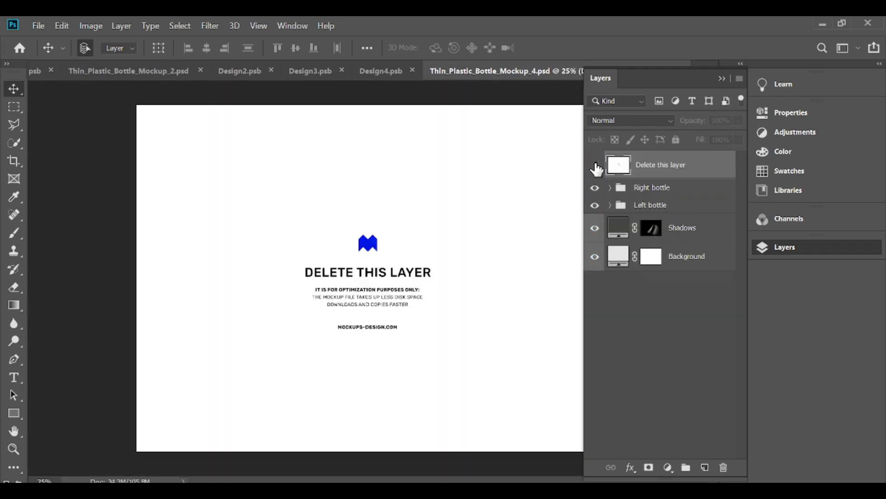
left_click(610, 187)
left_click(621, 207)
double_click(638, 291)
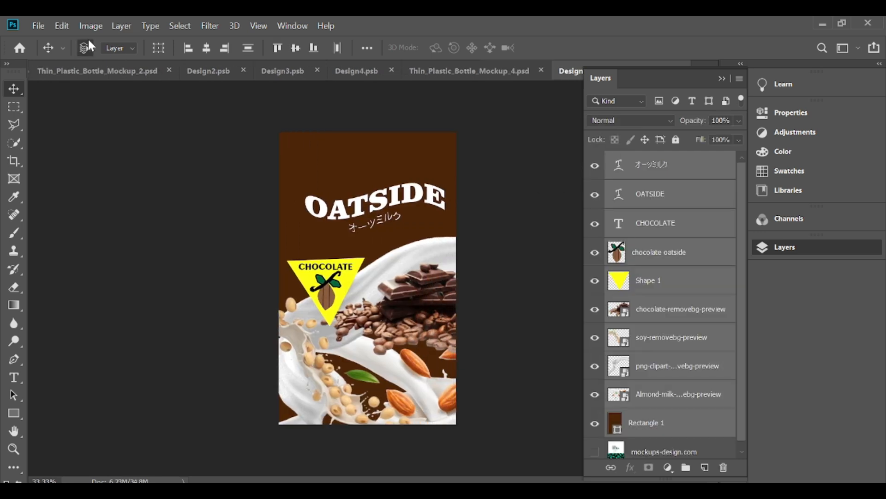
Save the chocolate artwork in Design5.psb and check it on the right bottle in Thin_Plastic_Bottle_Mockup_4.
left_click(39, 25)
left_click(50, 161)
left_click(469, 70)
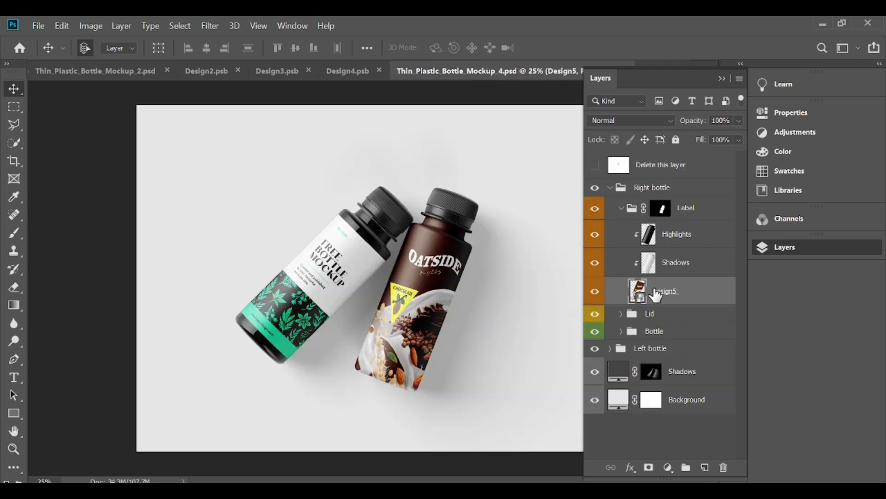
Open the label design of the Left bottle group for editing and hide its original mockups-design.com layer.
left_click(610, 348)
scroll(642, 360, "down", 2)
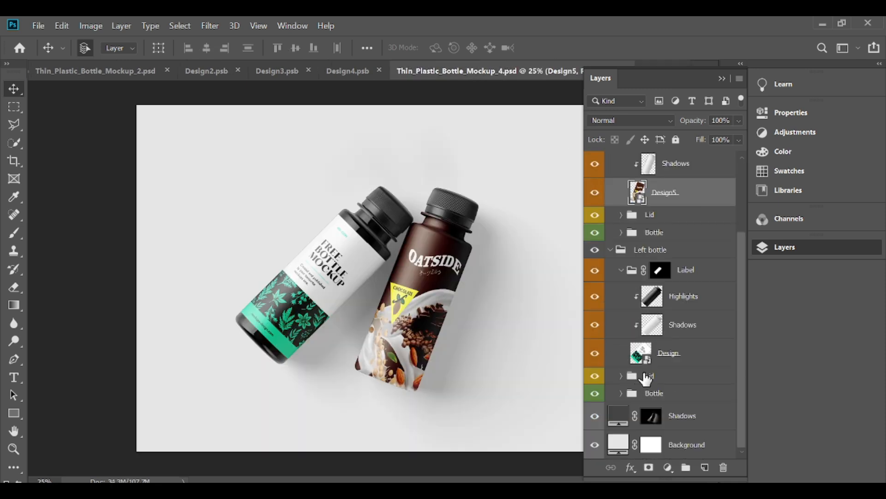
double_click(640, 354)
left_click(594, 165)
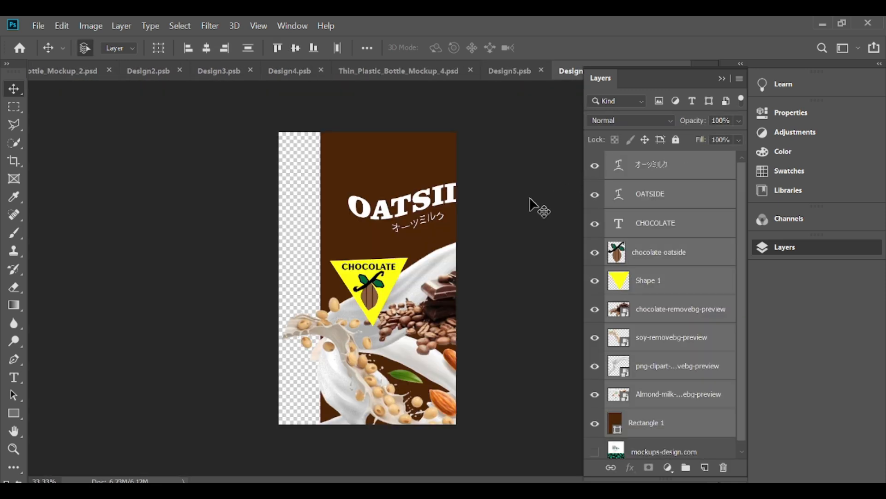
Save Design6.psb with the chocolate artwork and return to Thin_Plastic_Bottle_Mockup_4.
left_click(39, 25)
left_click(50, 160)
left_click(392, 71)
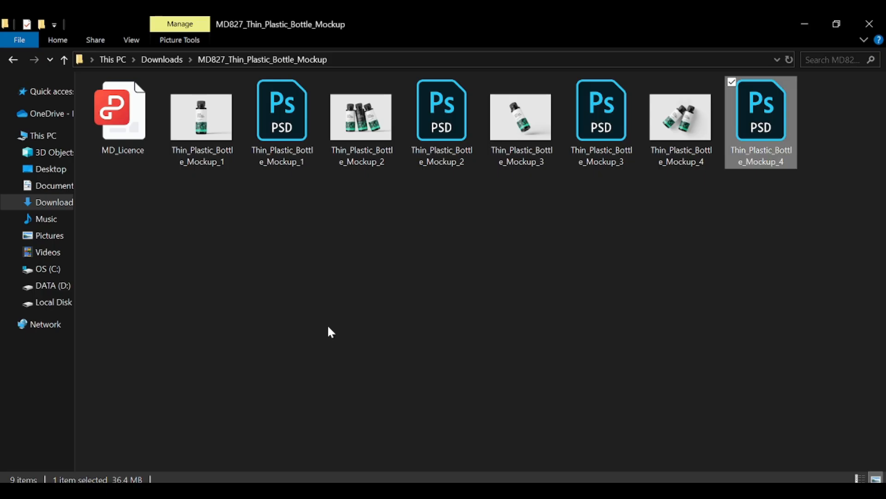
Open the Free_Can_Mockup_1 PSD from the MD466_Free_Soda_Can_Mockup folder in Downloads.
left_click(169, 60)
double_click(263, 166)
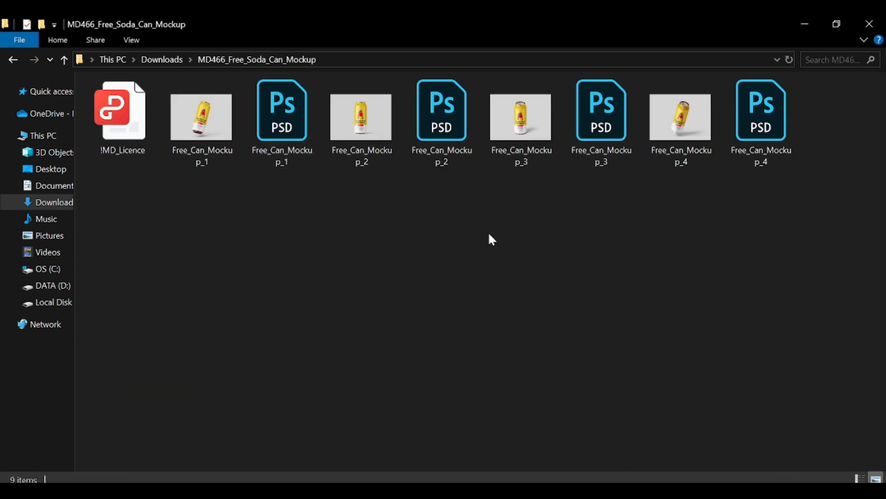
right_click(297, 122)
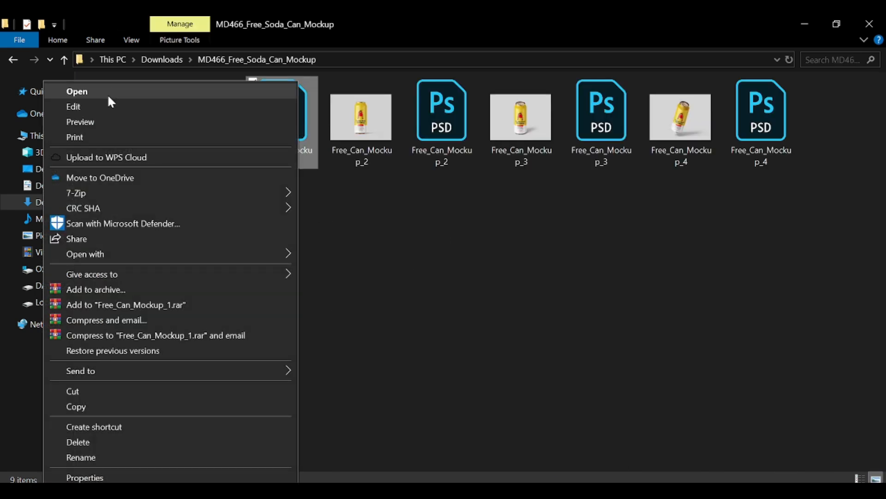
left_click(410, 271)
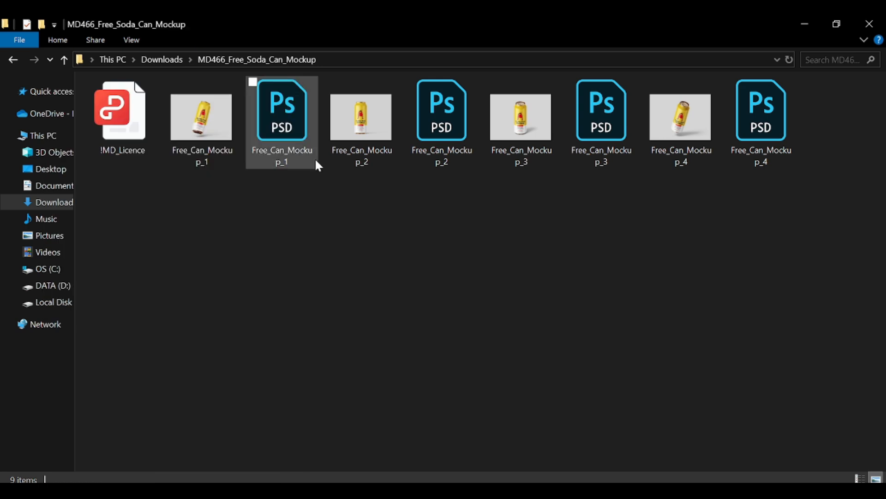
right_click(303, 132)
left_click(117, 95)
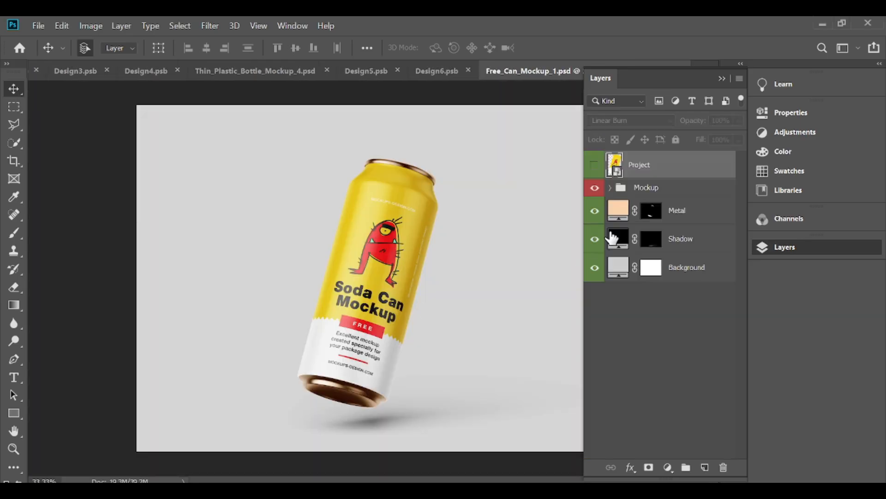
Open the Project design inside the Mockup group's Can group for editing and hide its Soda Can Mockup layer.
left_click(612, 187)
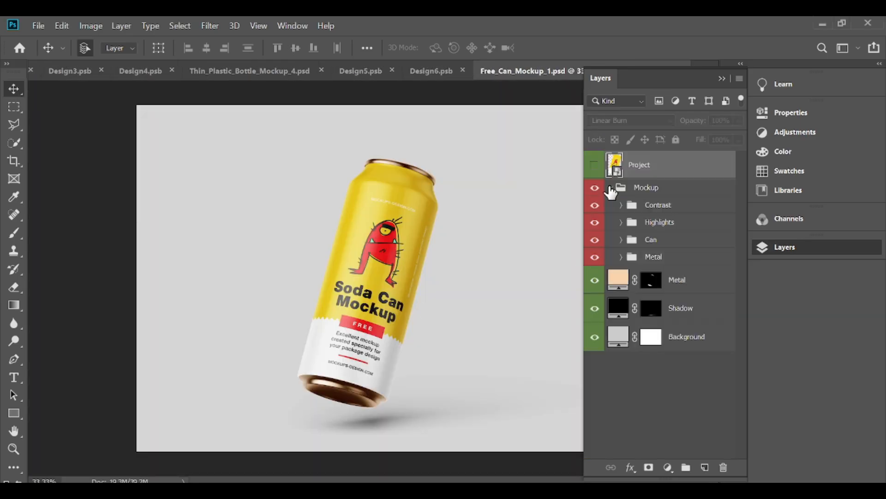
left_click(621, 239)
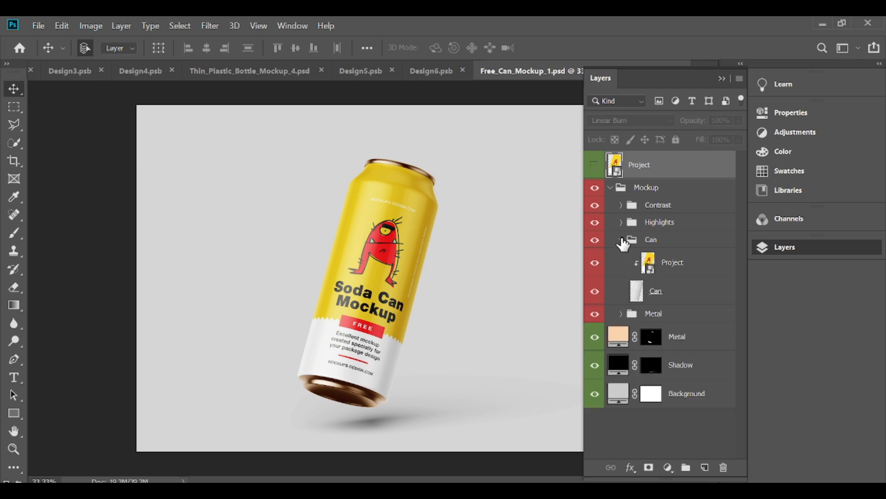
double_click(645, 263)
left_click(595, 165)
Paste the chocolate label artwork, scale it to about 140% width and 133.42% height, and nudge it right over the canvas.
key("ctrl+v")
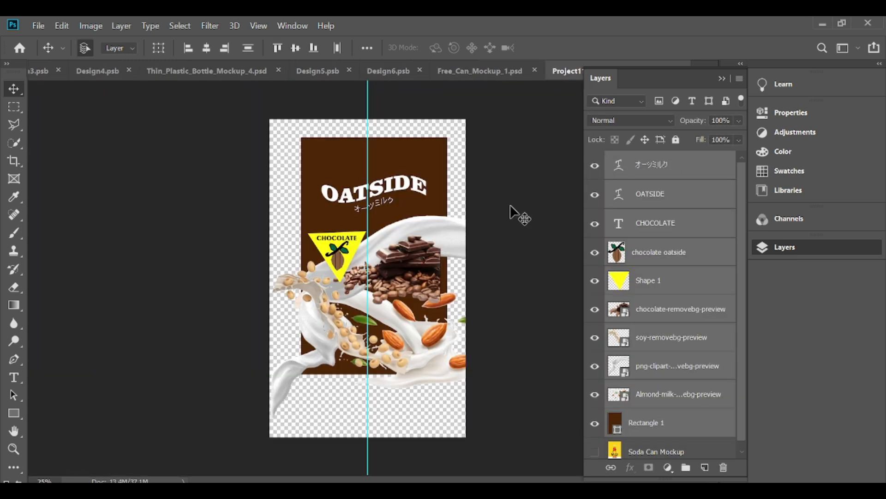
key("ctrl+t")
left_click_drag(483, 137, 508, 119)
left_click_drag(267, 420, 240, 482)
key("shift+Right")
key("shift+Right")
key("shift+Right")
key("shift+Right")
key("shift+Right")
key("shift+Right")
key("shift+Right")
key("shift+Right")
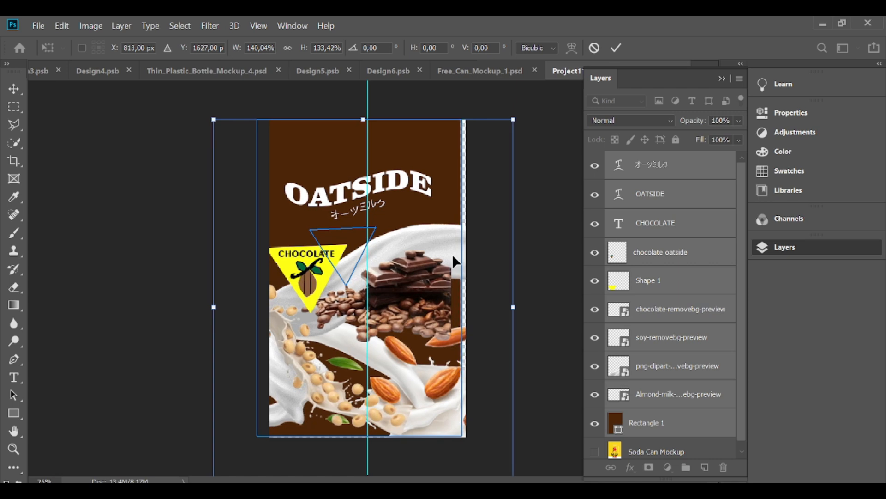
left_click(616, 48)
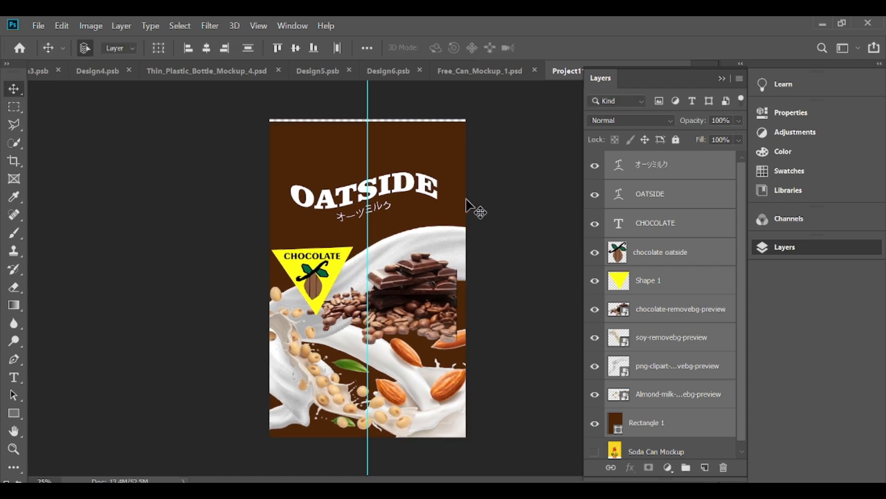
Stretch the can artwork upward to 102.21% height, then nudge it down and right on the canvas.
key("ctrl+t")
left_click_drag(371, 120, 369, 113)
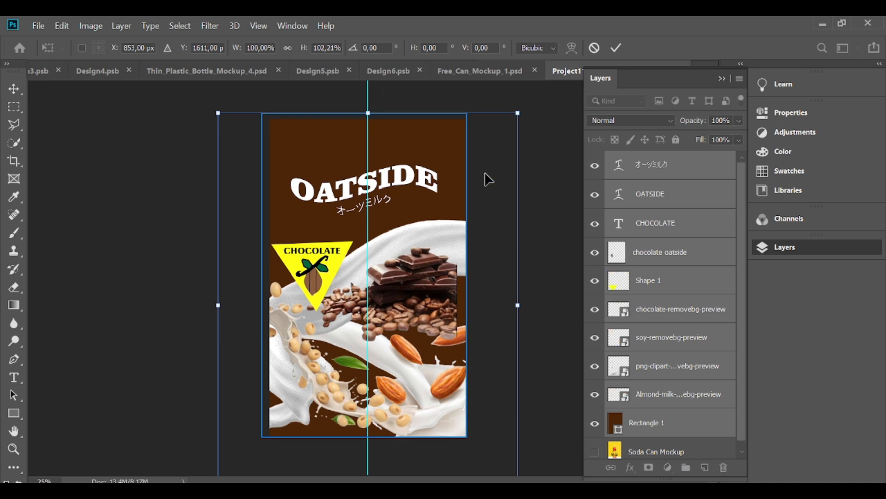
left_click(619, 48)
key("shift+Down")
key("shift+Down")
key("shift+Down")
key("shift+Down")
key("shift+Down")
key("shift+Right")
key("shift+Right")
key("shift+Right")
key("shift+Right")
key("shift+Right")
key("shift+Right")
key("shift+Right")
key("shift+Right")
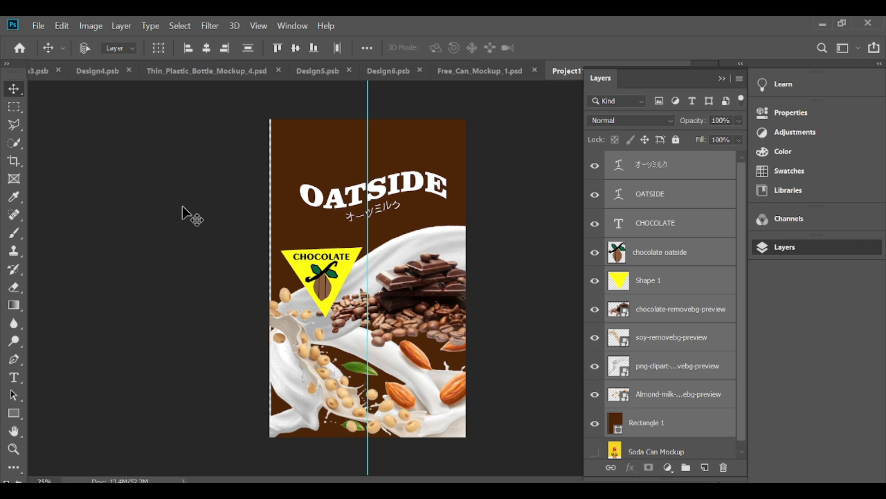
Scale the can artwork to 101.38% to cover the gap along the canvas's left edge.
key("ctrl+t")
mouse_move(221, 311)
left_mouse_down()
mouse_move(216, 306)
mouse_move(223, 311)
left_mouse_up()
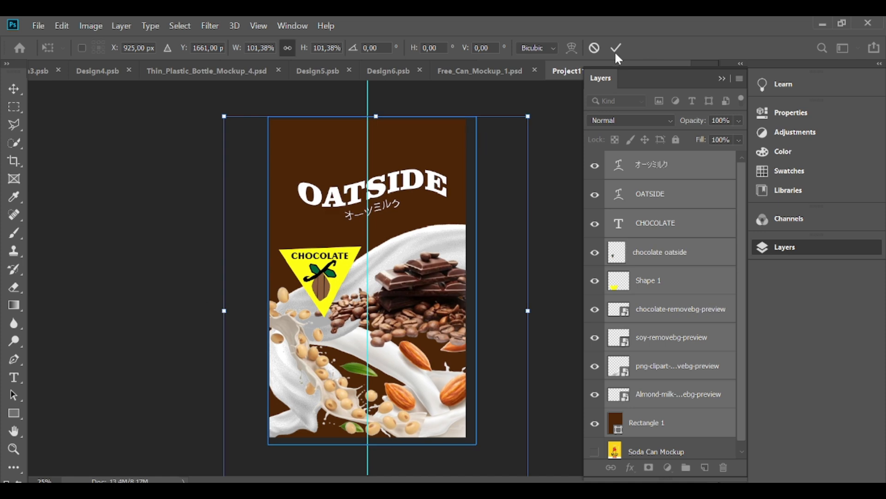
left_click(616, 52)
Save Project1112.psb and return to Free_Can_Mockup_1 to check the label on the can.
left_click(38, 26)
left_click(147, 159)
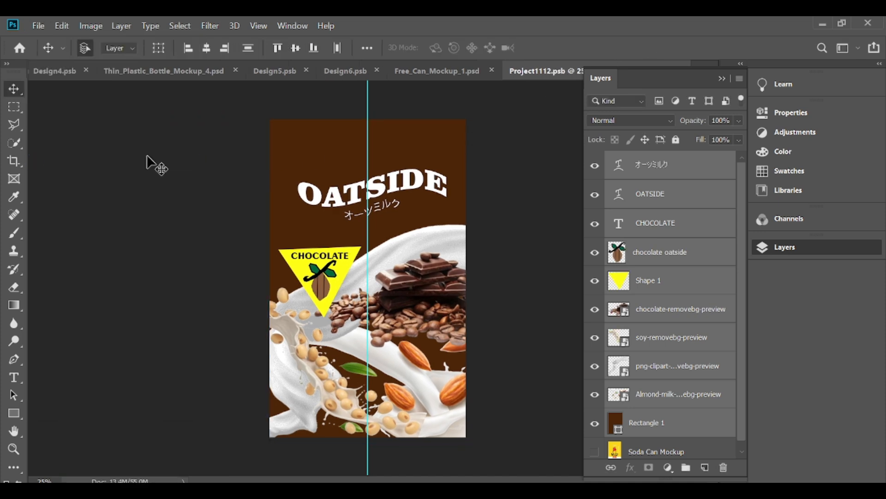
left_click(452, 71)
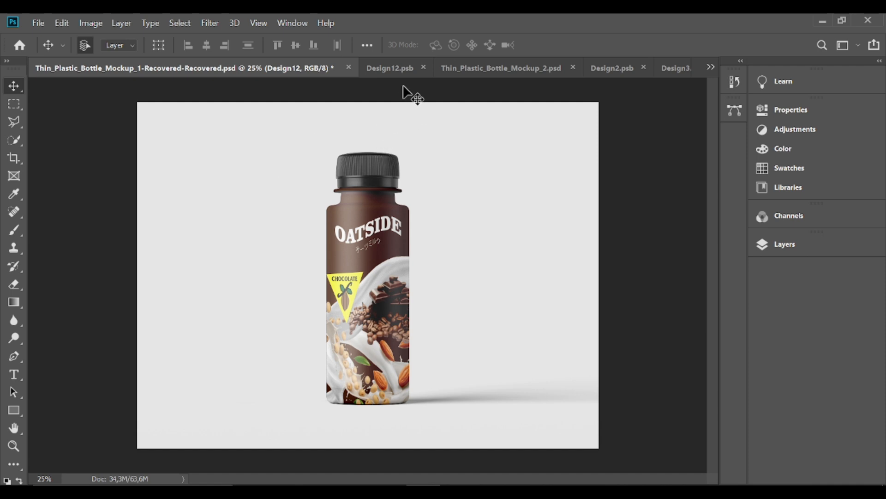
Review the chocolate label across the one-bottle, three-bottle, two-bottle and soda can mockup documents.
left_click(396, 73)
left_click(211, 75)
left_click(492, 70)
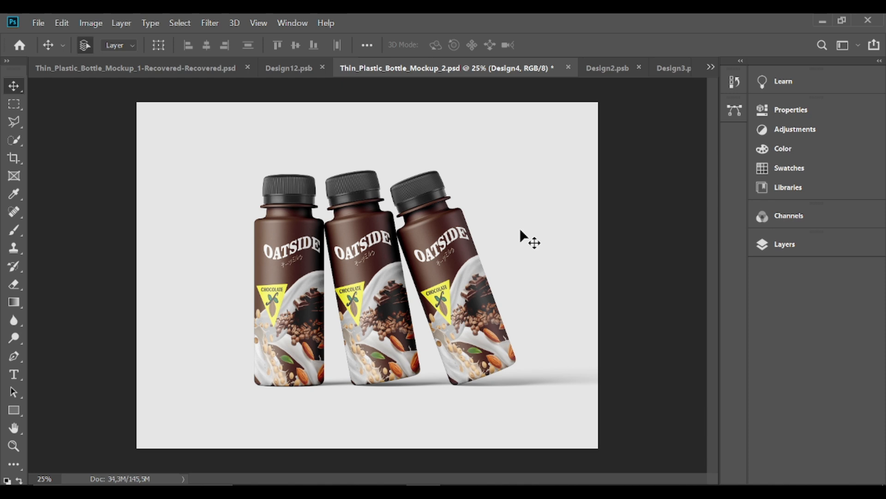
left_click(711, 67)
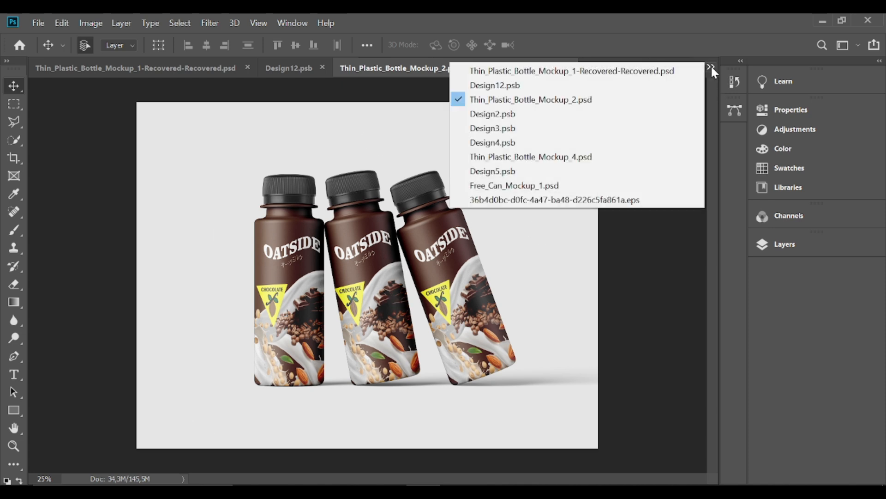
left_click(560, 156)
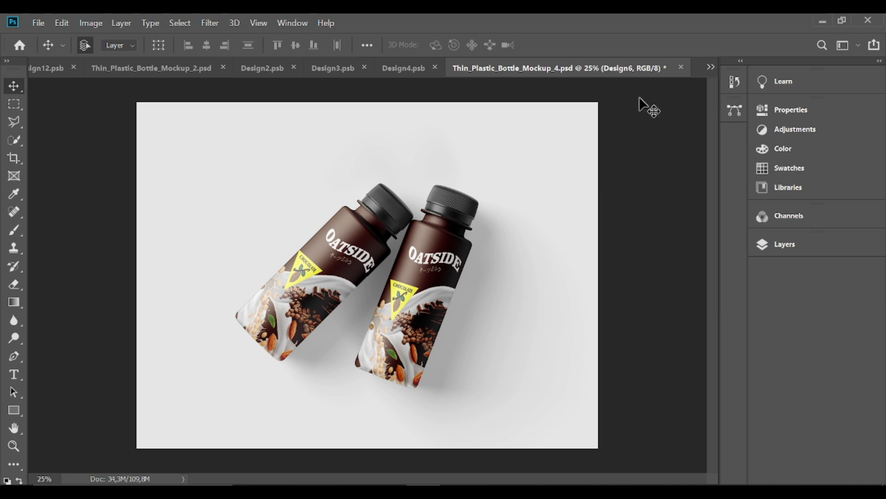
left_click(711, 67)
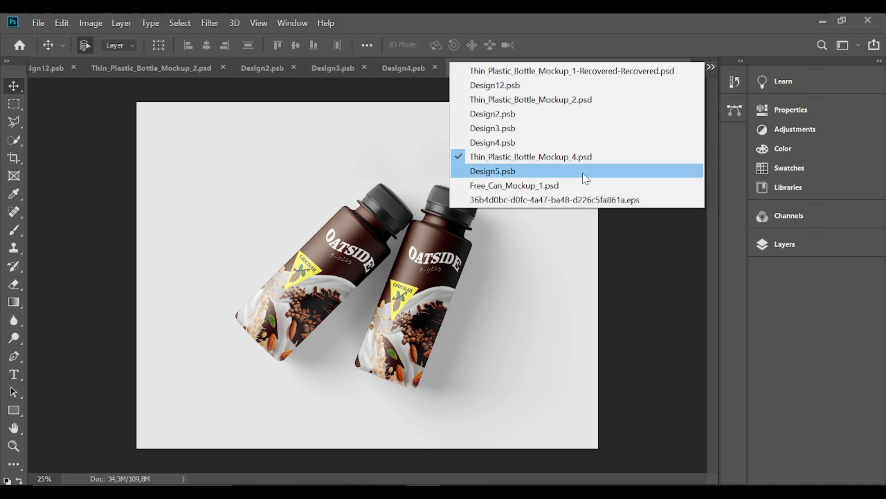
left_click(582, 187)
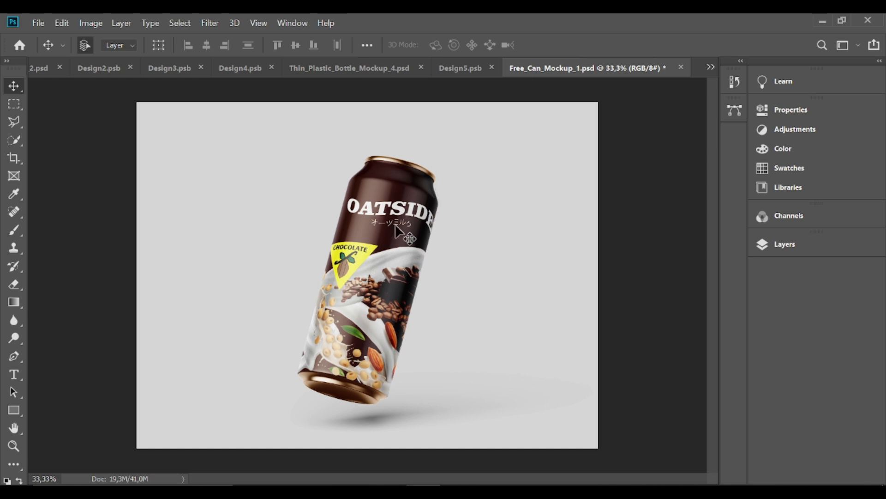
Bring up the blank milk carton EPS document and close it without saving changes.
left_click(711, 67)
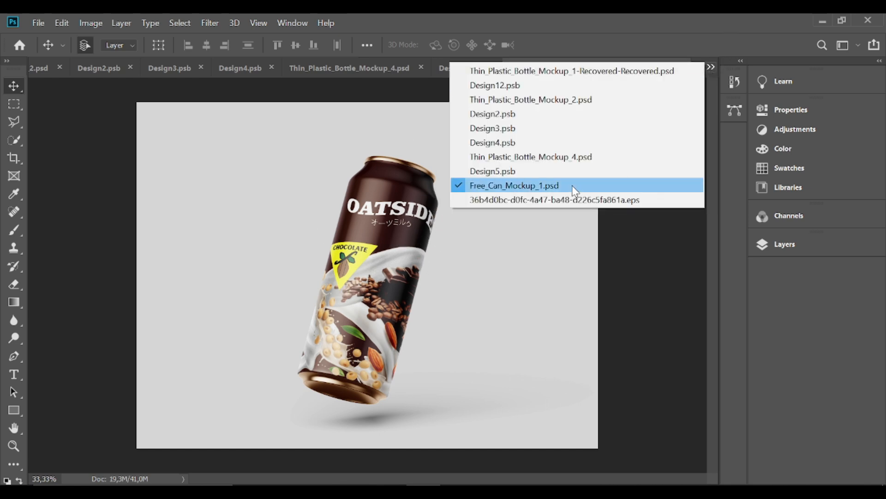
left_click(566, 199)
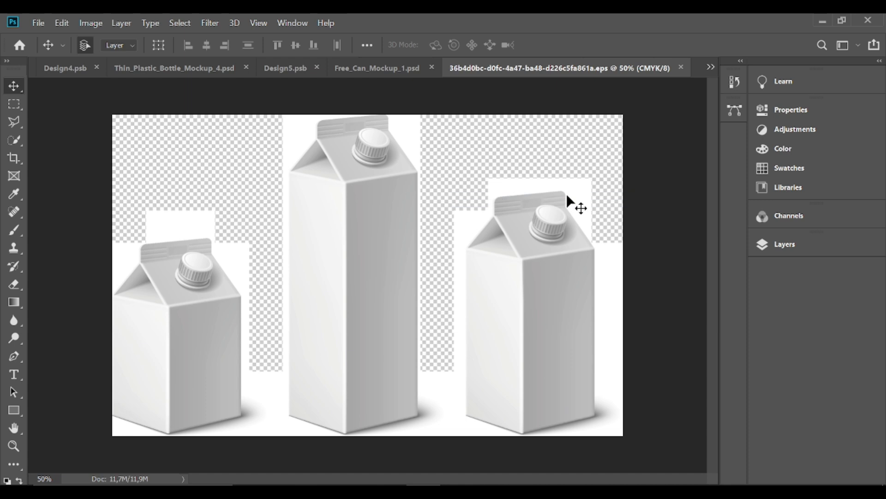
left_click(681, 67)
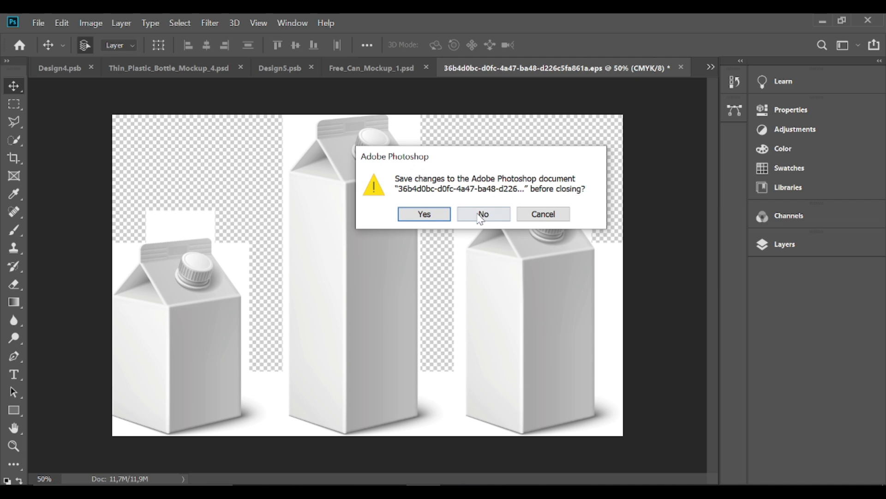
left_click(483, 214)
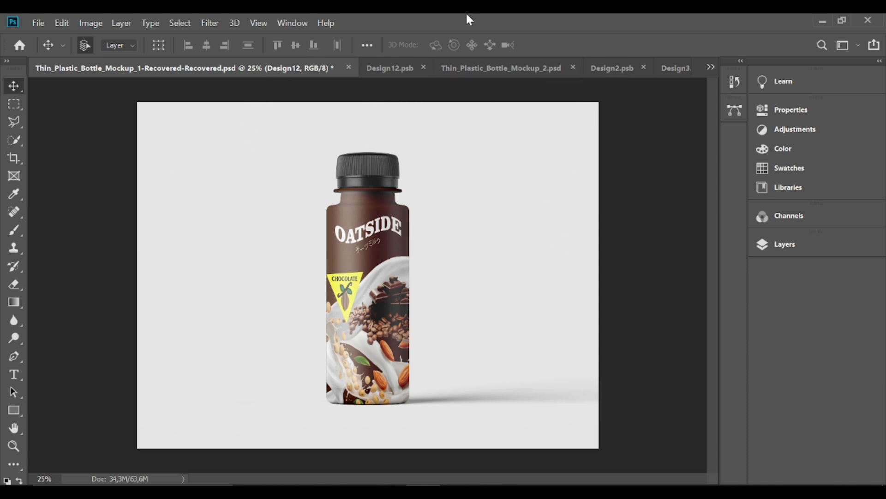
Look through the open label and mockup documents once more, ending with Thin_Plastic_Bottle_Mockup_4 and Free_Can_Mockup_1.
left_click(490, 68)
left_click(655, 69)
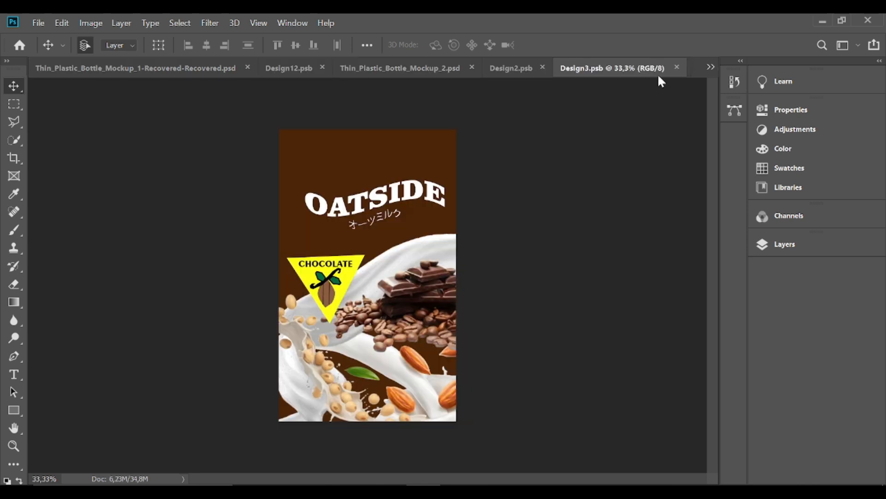
left_click(709, 67)
left_click(557, 155)
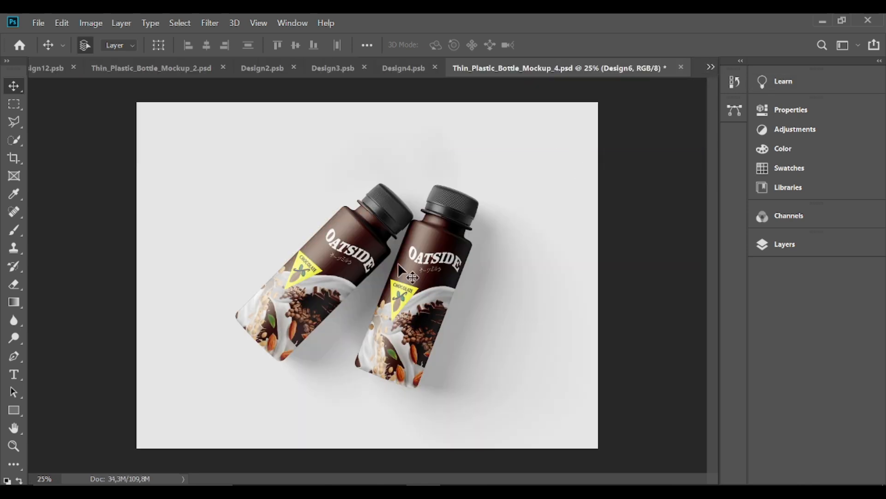
left_click(709, 67)
left_click(597, 184)
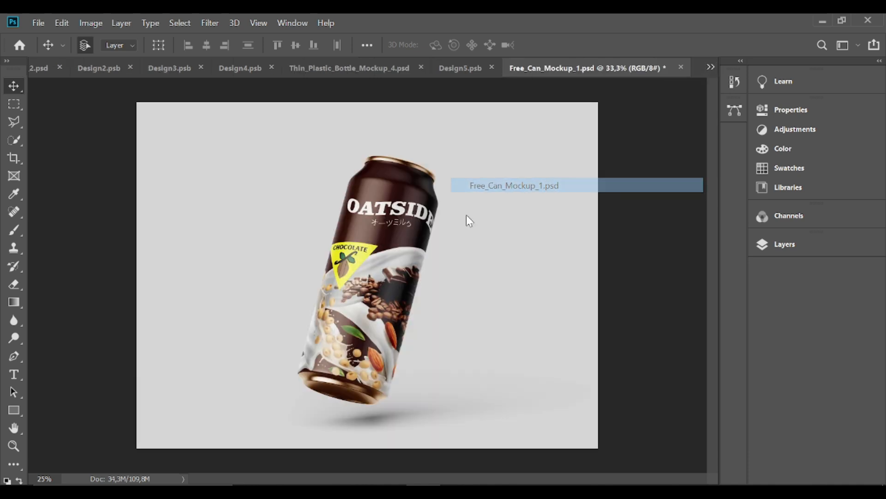